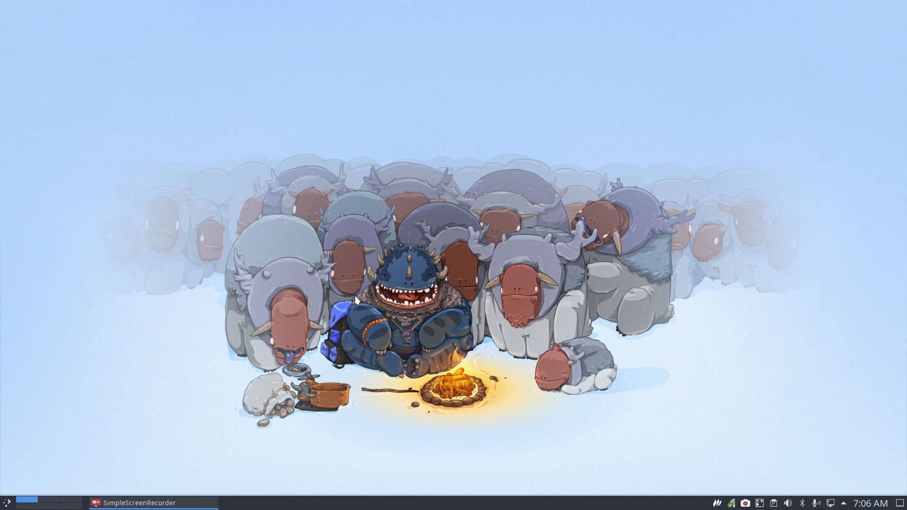
Open a Konsole window, move it to mid-screen and select the greeting text.
key("ctrl+alt+t")
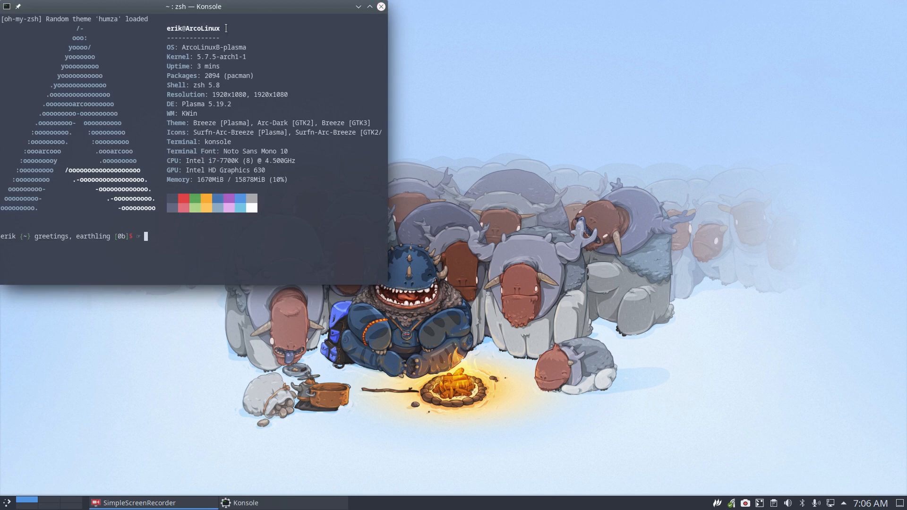
left_click_drag(233, 9, 476, 76)
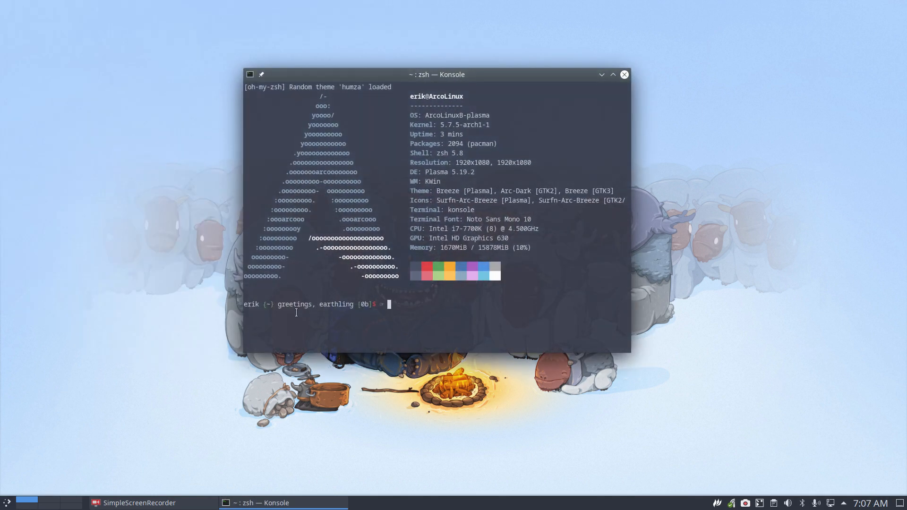
left_click_drag(276, 304, 349, 303)
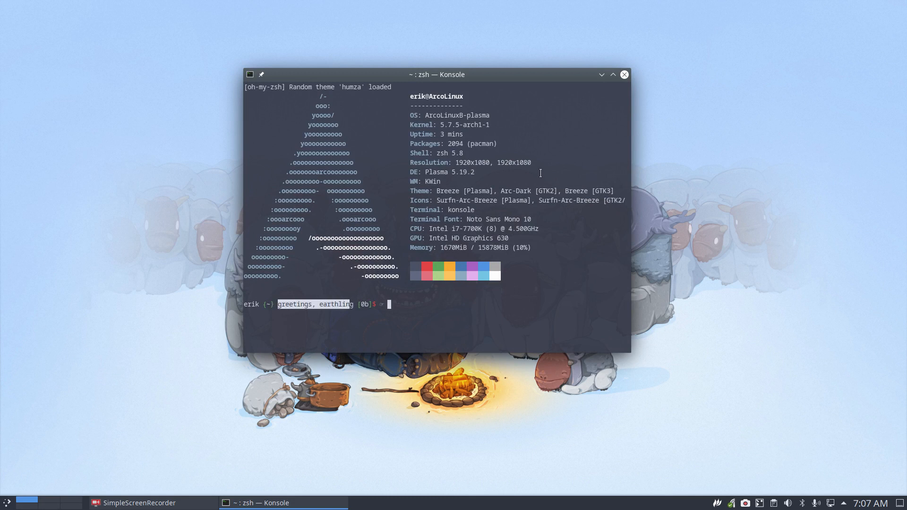
Open a second Konsole window, centre it, then close both terminal windows.
key("ctrl+alt+t")
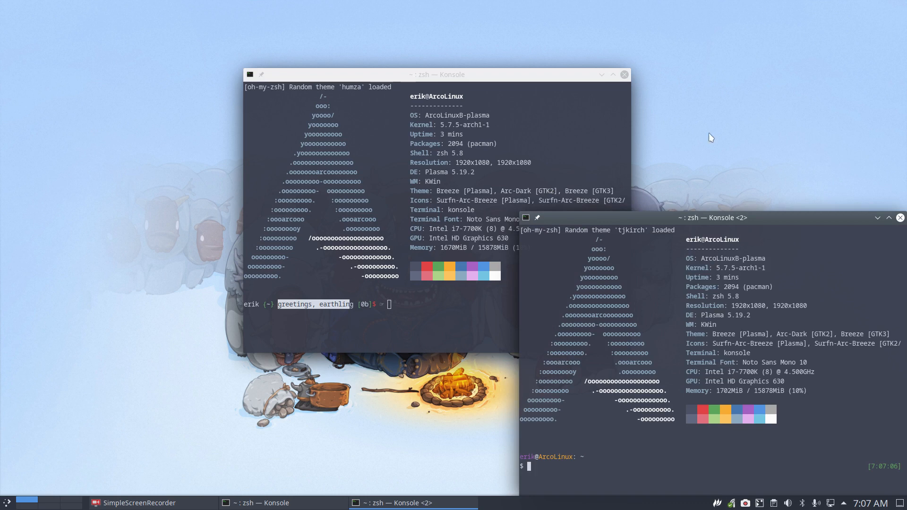
left_click_drag(751, 221, 640, 144)
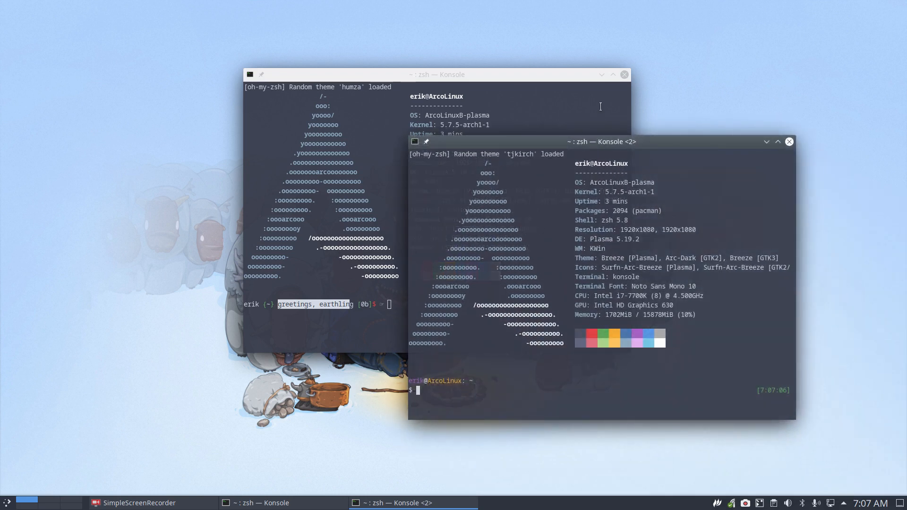
left_click(624, 74)
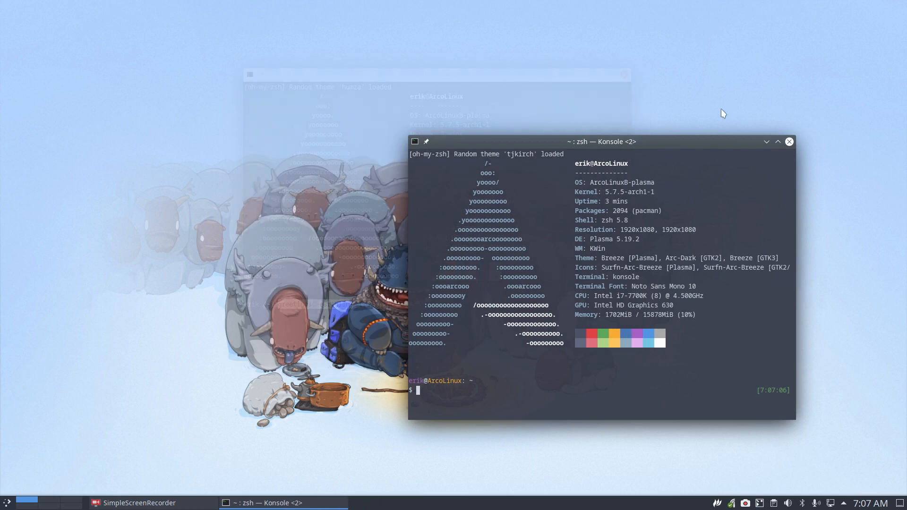
left_click(789, 142)
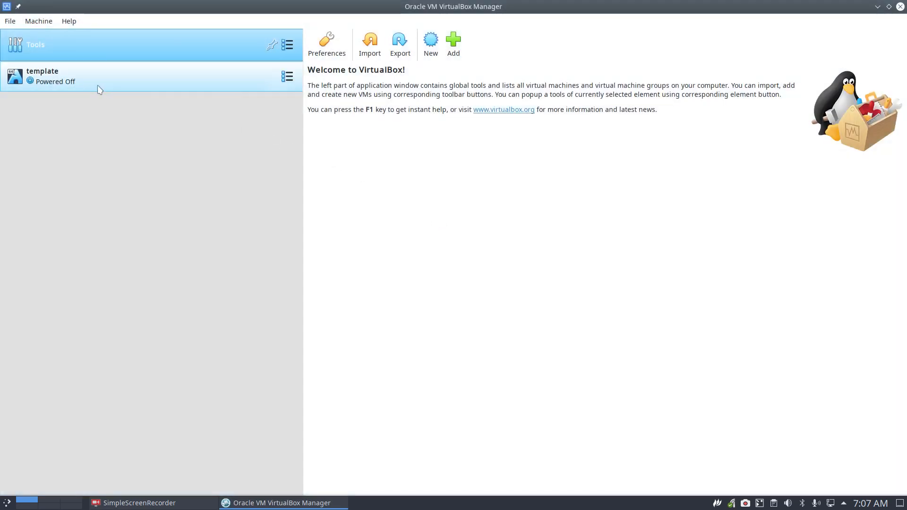
Select the 'template' VM and open its Settings dialog.
left_click(98, 88)
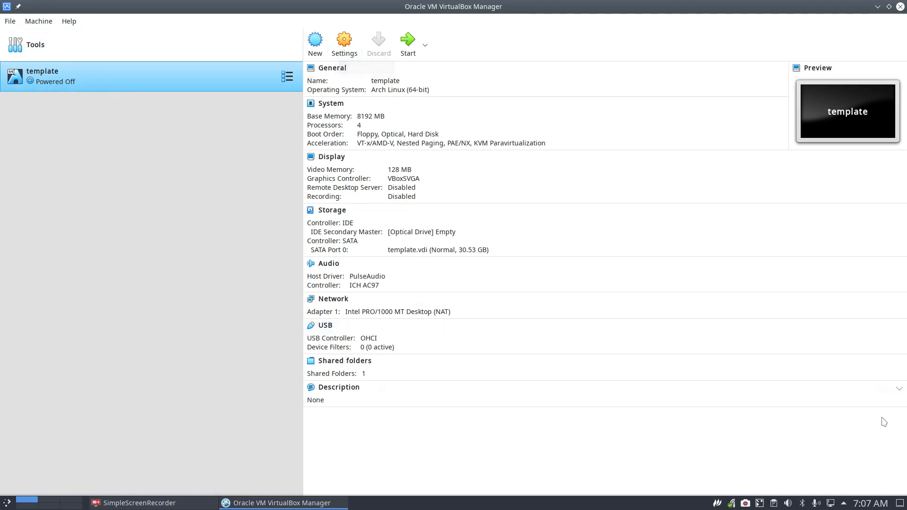
left_click(864, 507)
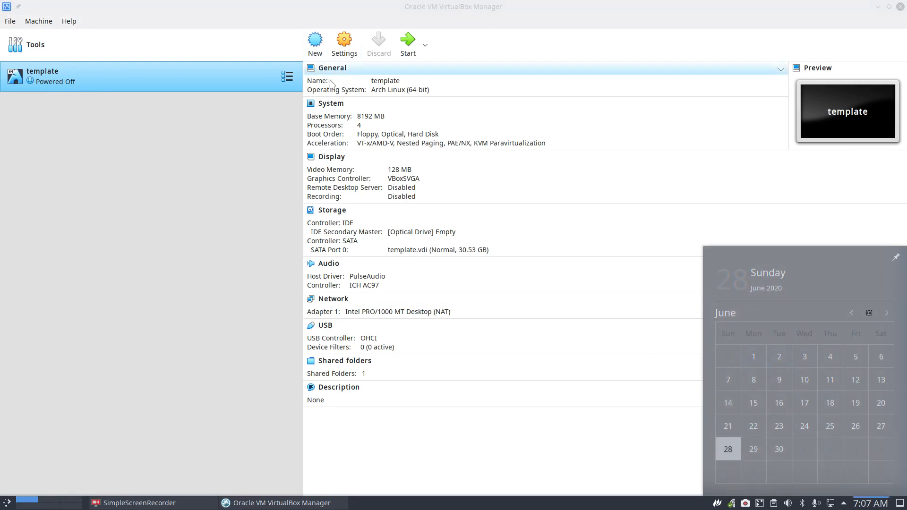
left_click(344, 44)
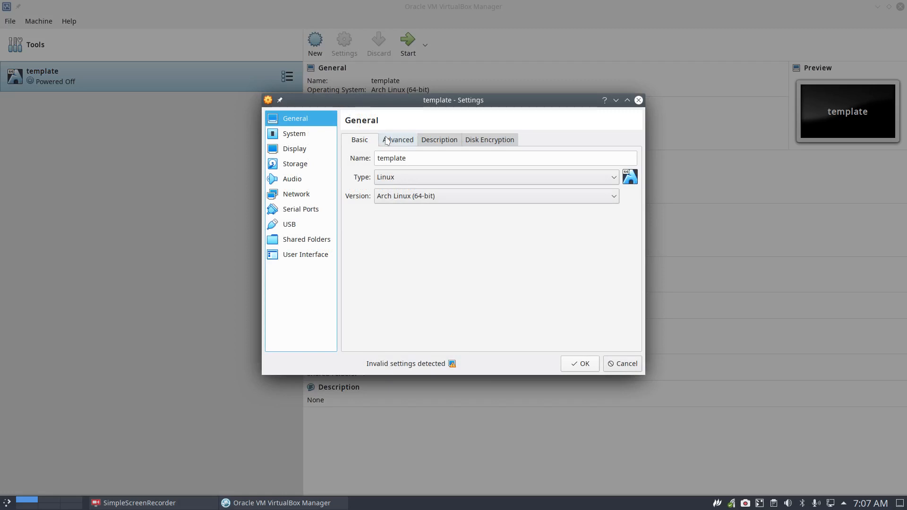
Browse the General page's Advanced, Description and Disk Encryption tabs.
left_click(387, 141)
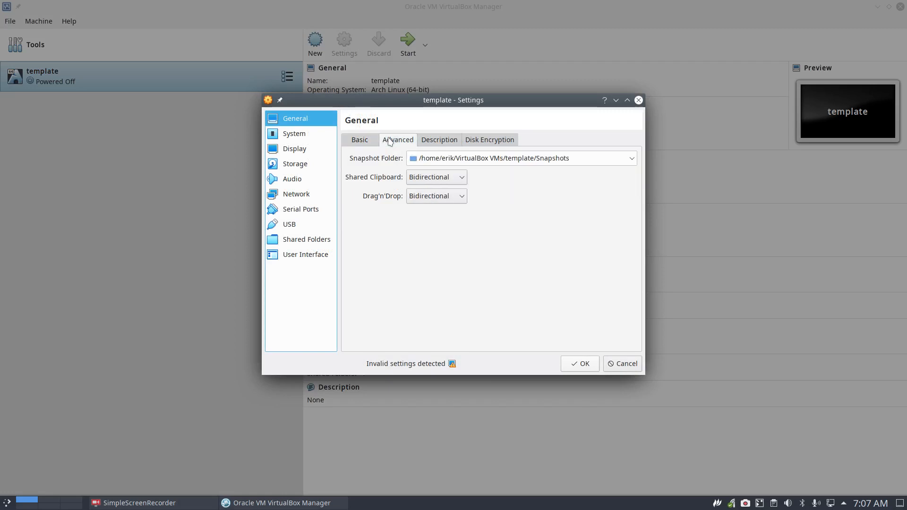
left_click(438, 140)
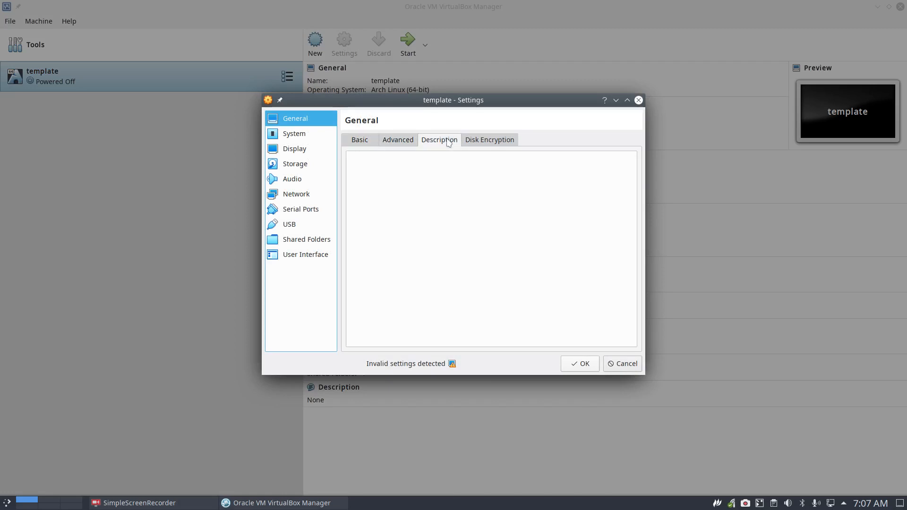
left_click(473, 140)
On the System page, toggle Enable EFI on and off, view Processor and Acceleration, then go to Display.
left_click(302, 135)
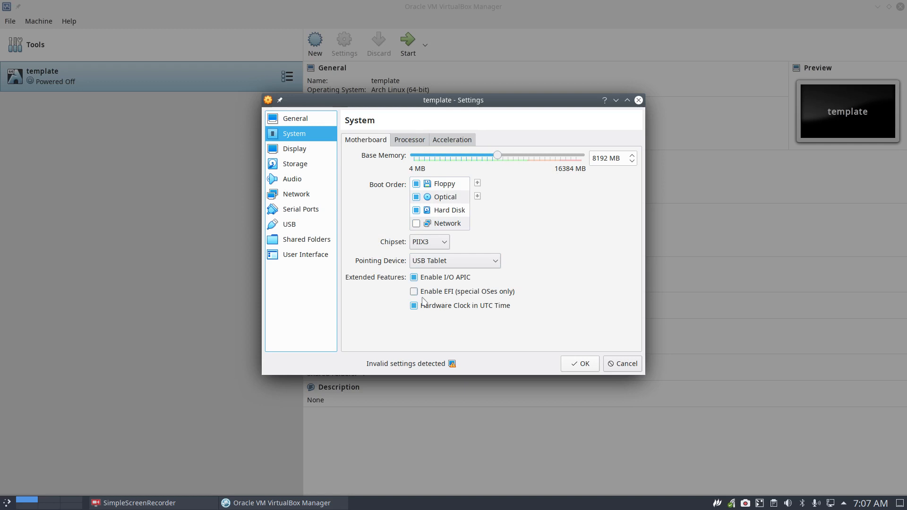
left_click(415, 294)
left_click(416, 293)
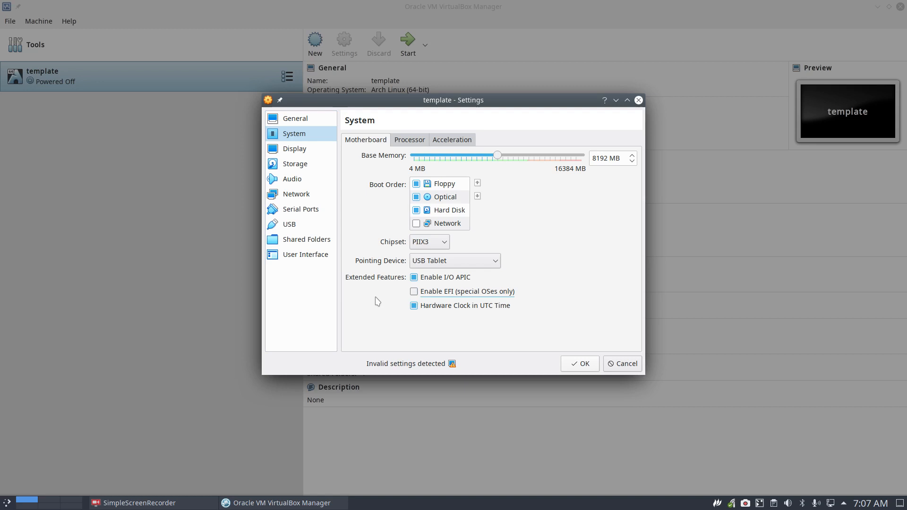
left_click(408, 140)
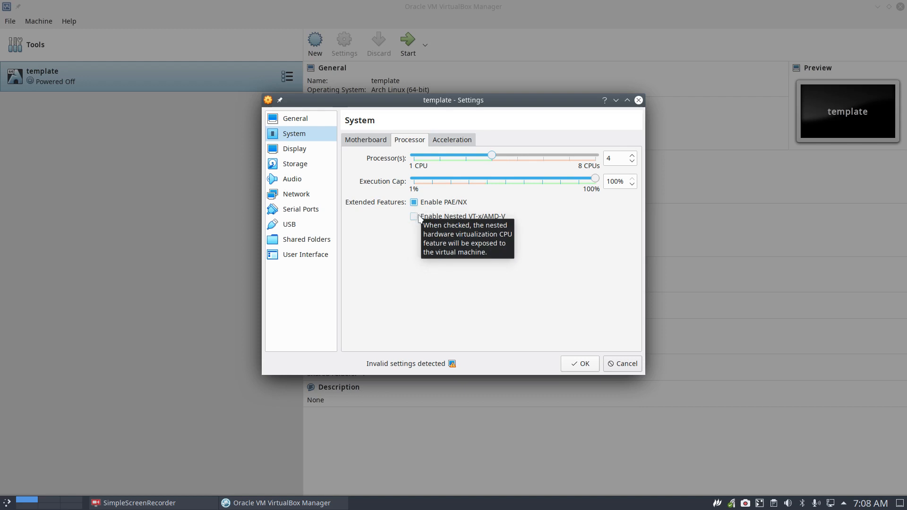
left_click(450, 145)
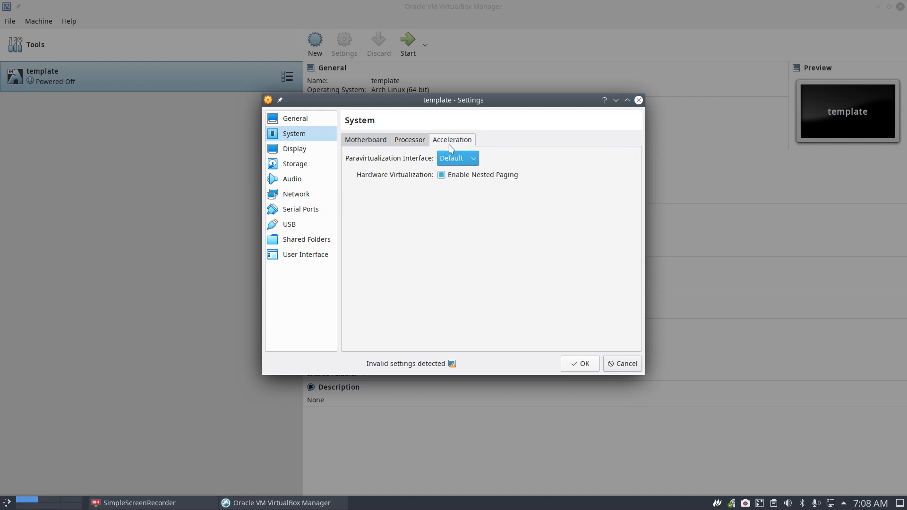
left_click(298, 153)
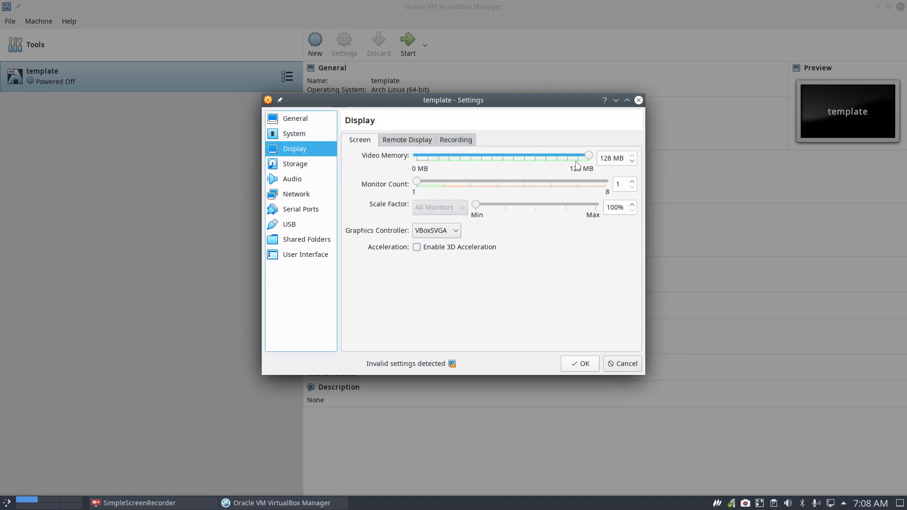
mouse_move(588, 155)
left_mouse_down()
mouse_move(514, 157)
mouse_move(605, 152)
mouse_move(500, 157)
mouse_move(596, 159)
left_mouse_up()
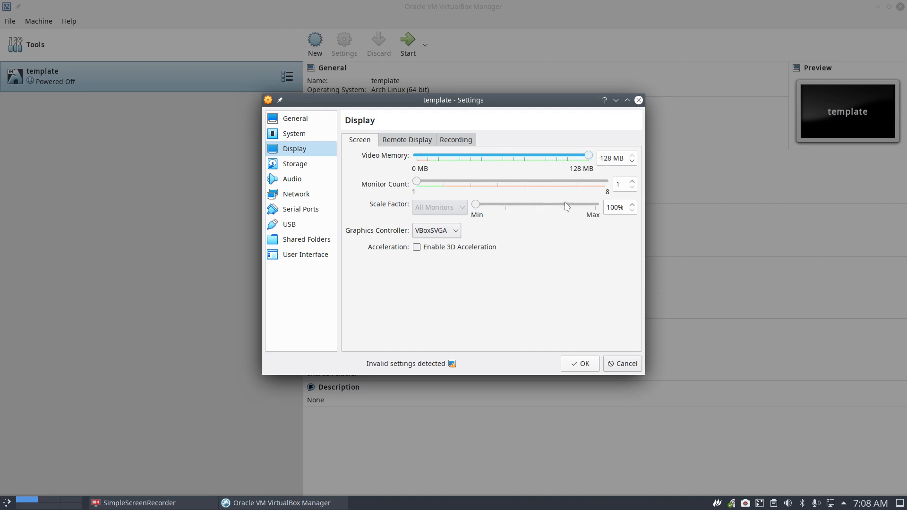
left_click(447, 232)
left_click(449, 250)
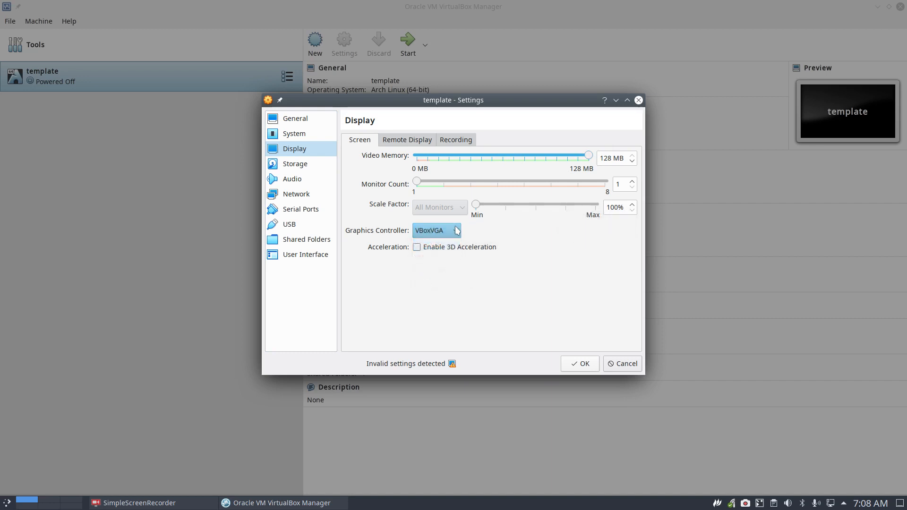
left_click(451, 231)
left_click(451, 270)
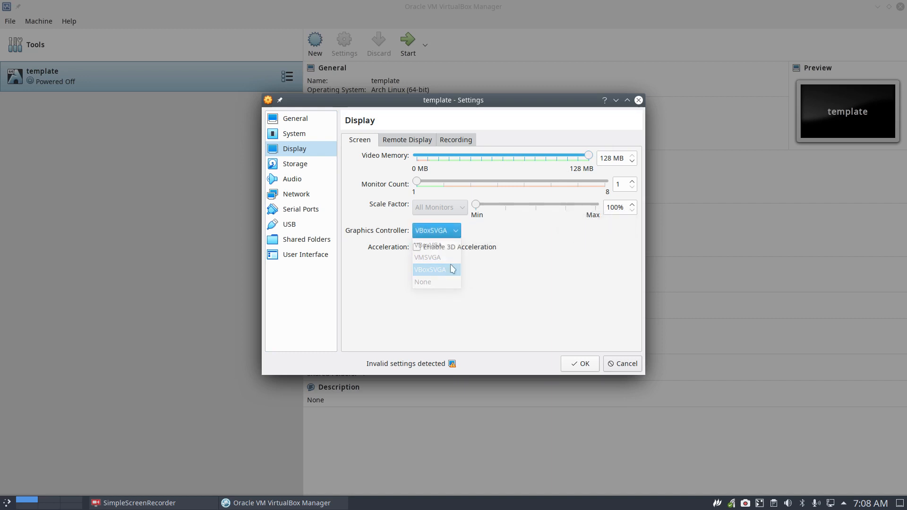
left_click(450, 231)
left_click(448, 258)
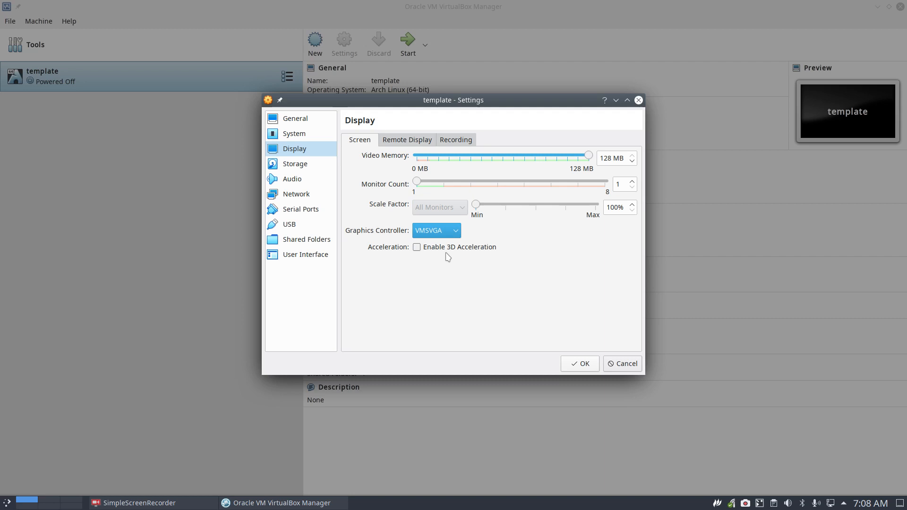
left_click(452, 231)
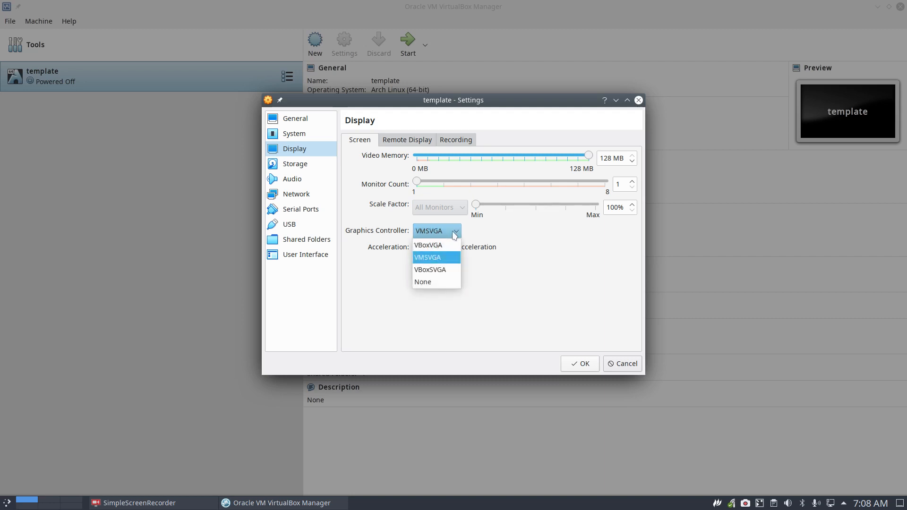
left_click(450, 269)
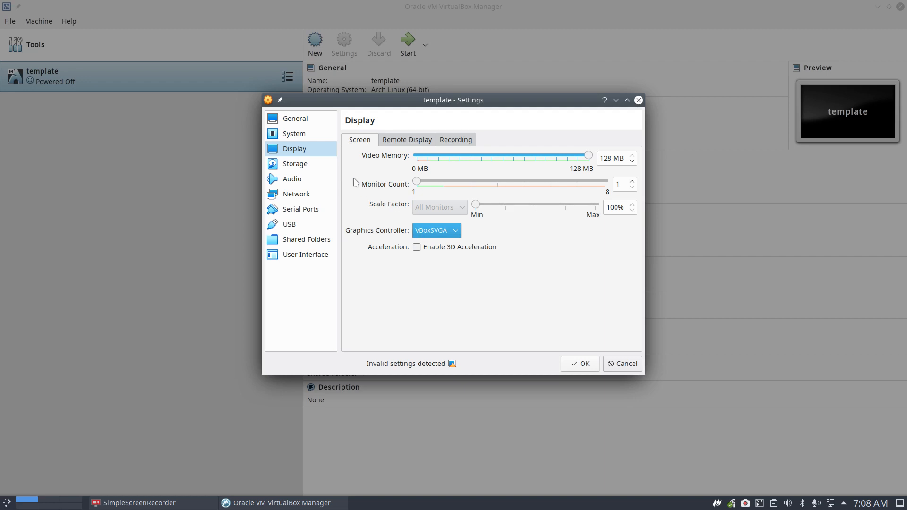
left_click(314, 173)
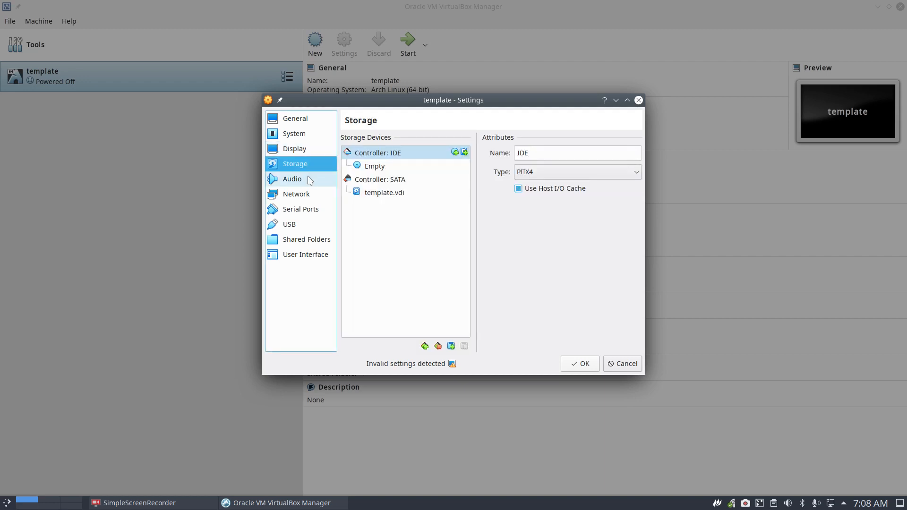
Review Audio, Network, Serial Ports, USB and Shared Folders, select VBOX-SHARED, then open Dolphin.
left_click(310, 181)
left_click(305, 197)
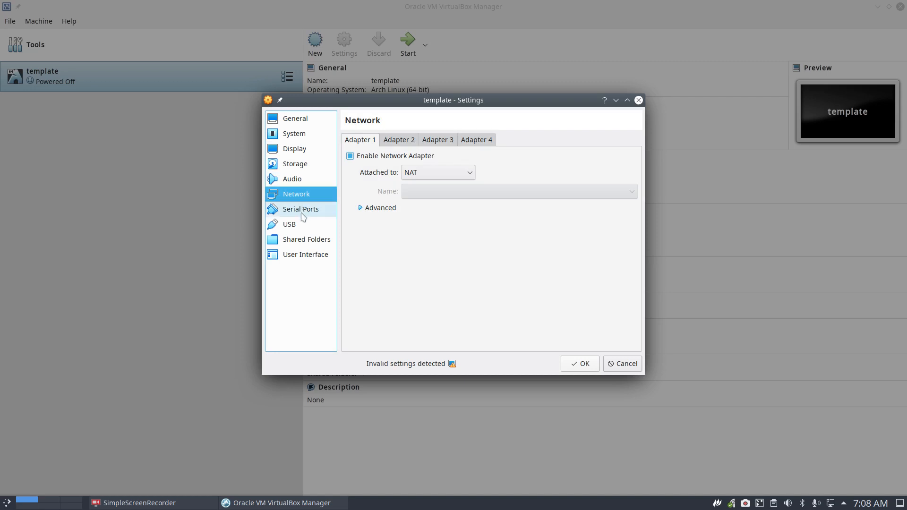
left_click(303, 214)
left_click(308, 225)
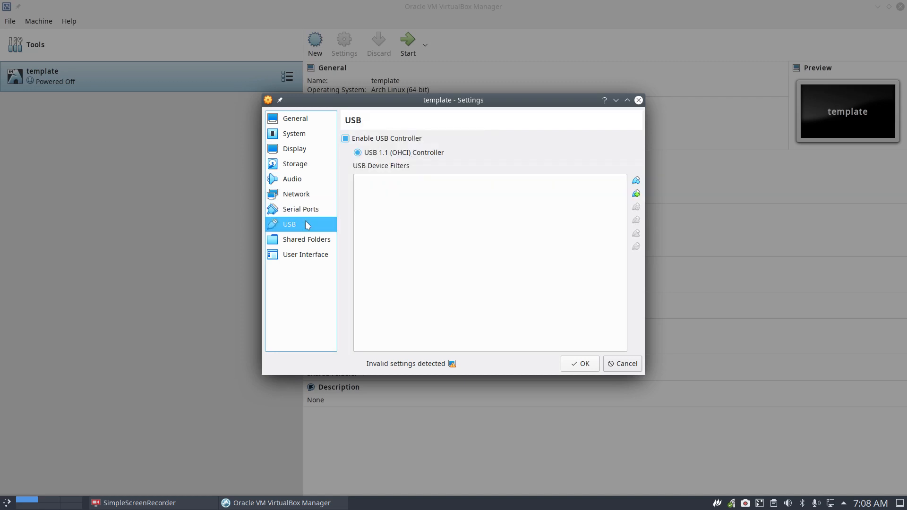
left_click(315, 242)
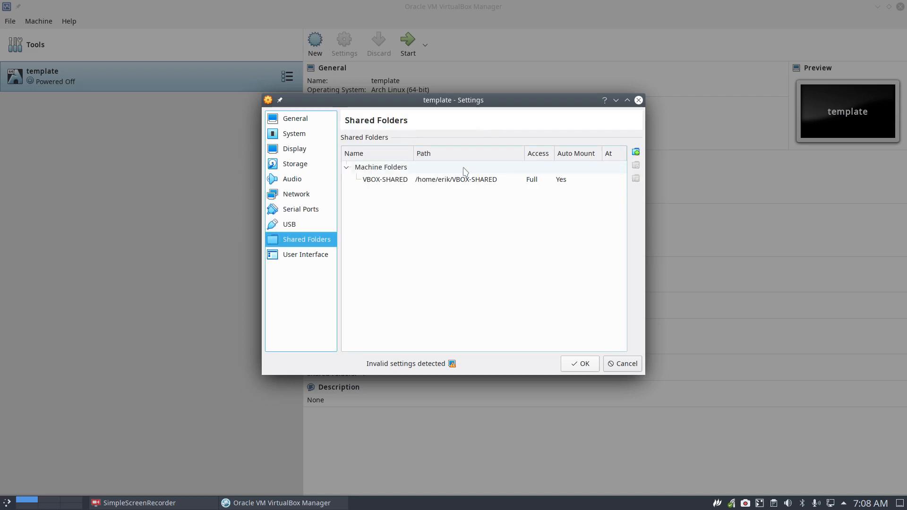
left_click(462, 183)
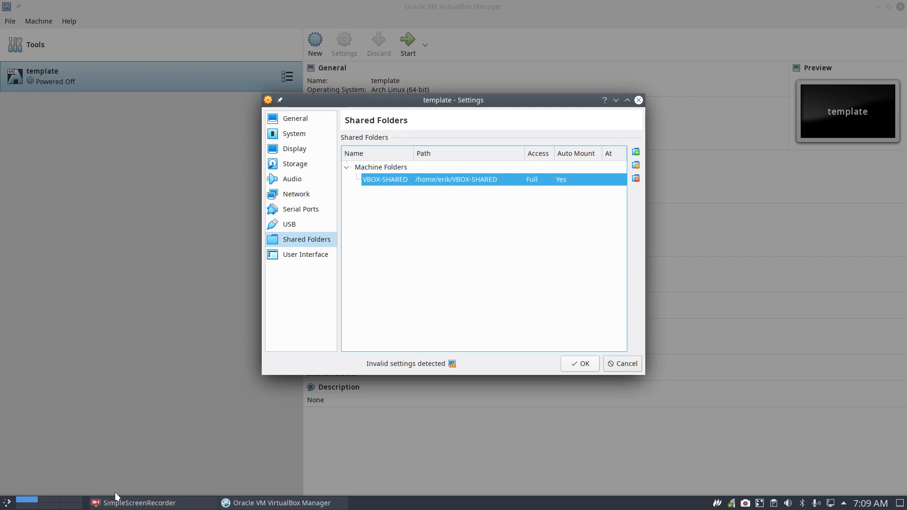
key("super+e")
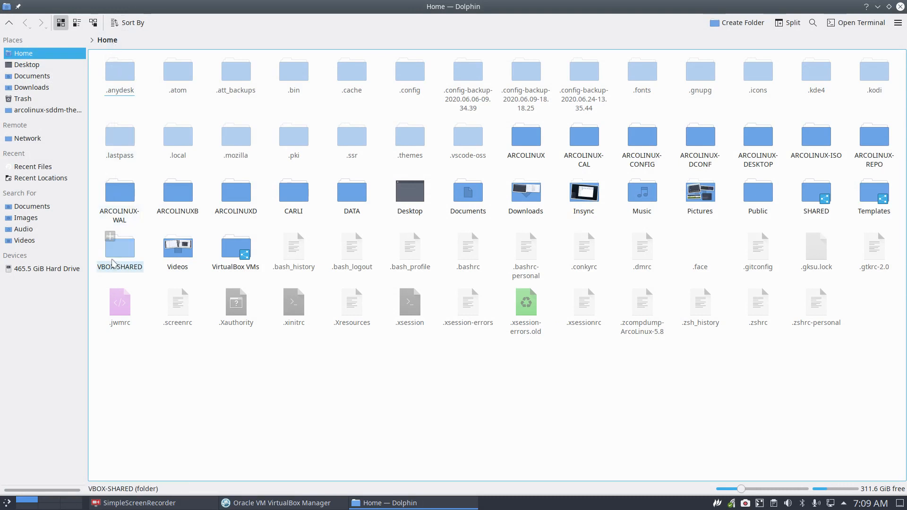
Dismiss the Home folder's context menu and close the Dolphin window.
right_click(263, 230)
mouse_move(324, 241)
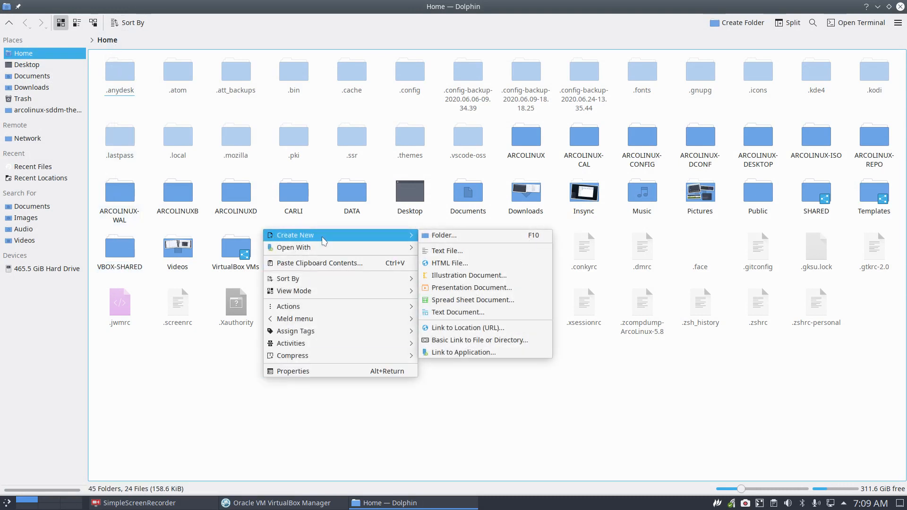
left_click(194, 421)
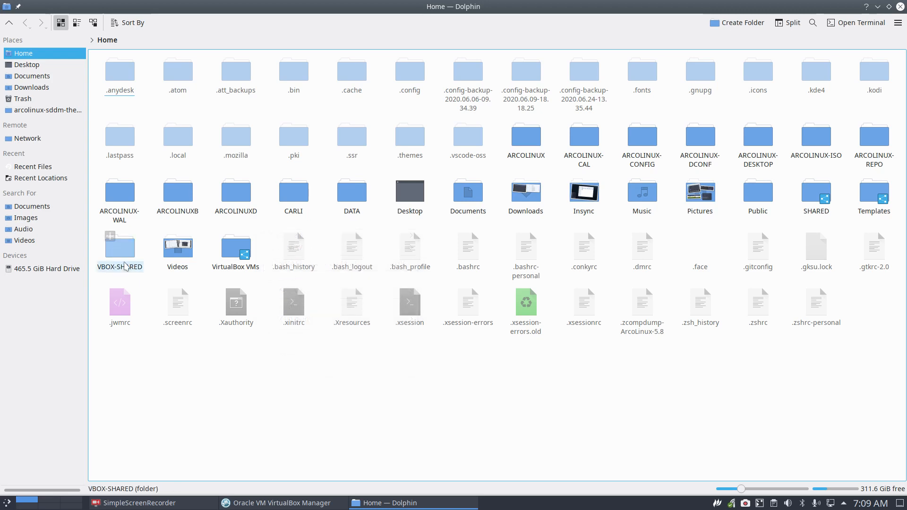
left_click(901, 7)
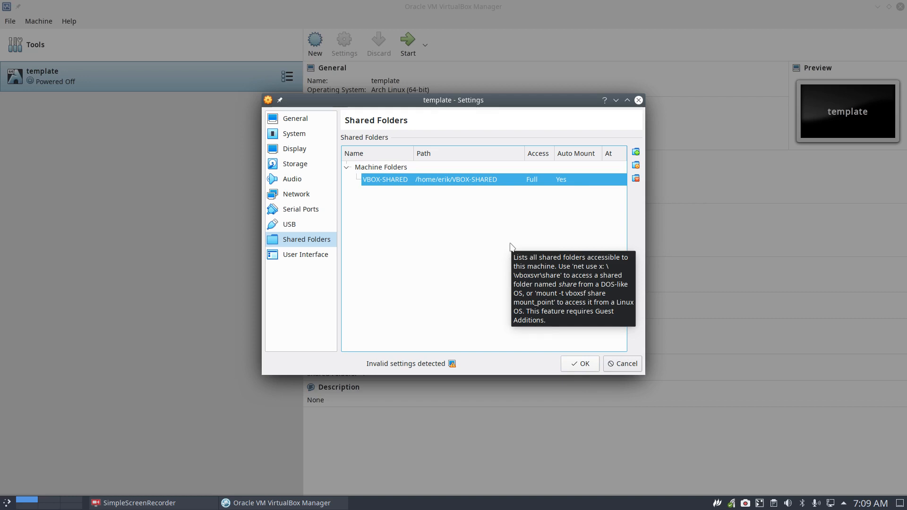
Save the template VM's shared folder settings with OK, then launch Chromium.
left_click(584, 364)
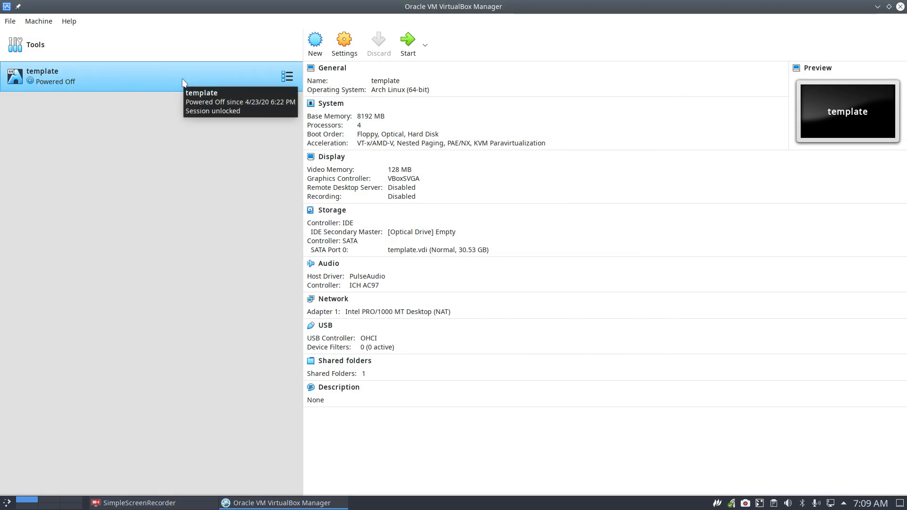
key("ctrl+alt+g")
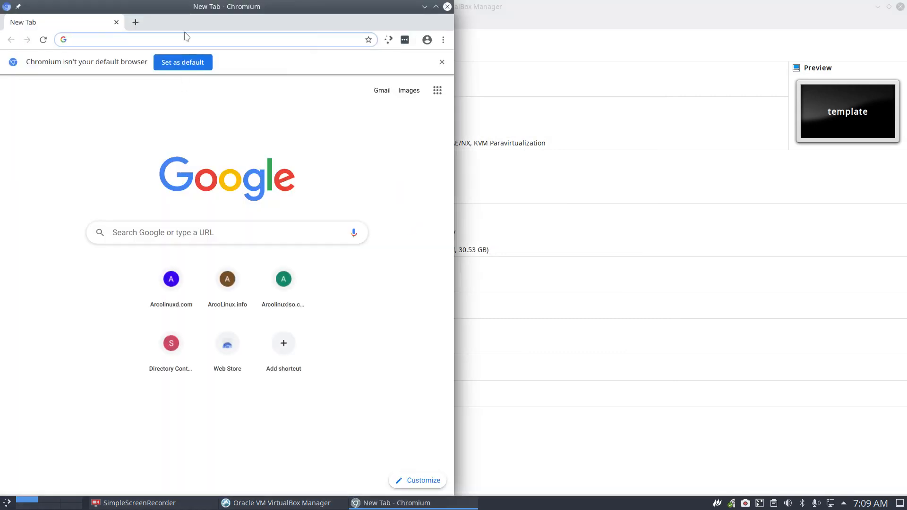
Search 'linux mint', open linuxmint.com and maximize the browser.
type("linux mint")
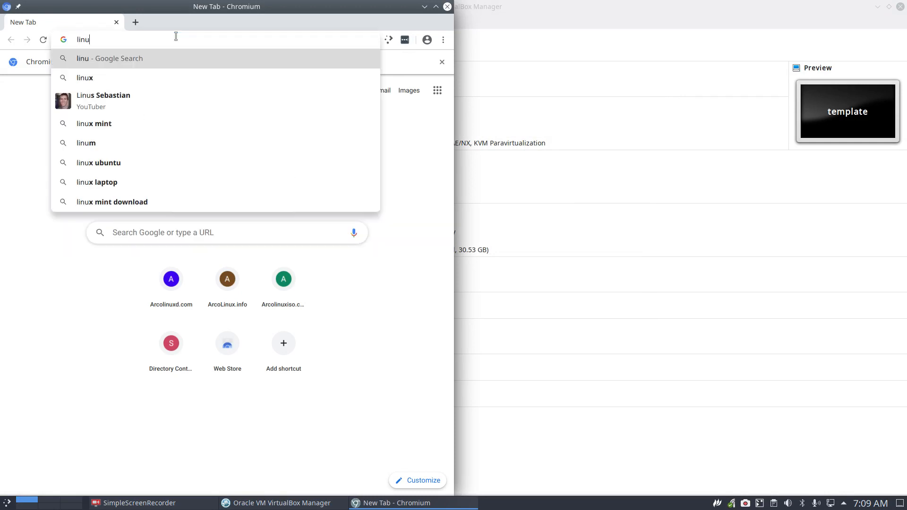
key("Return")
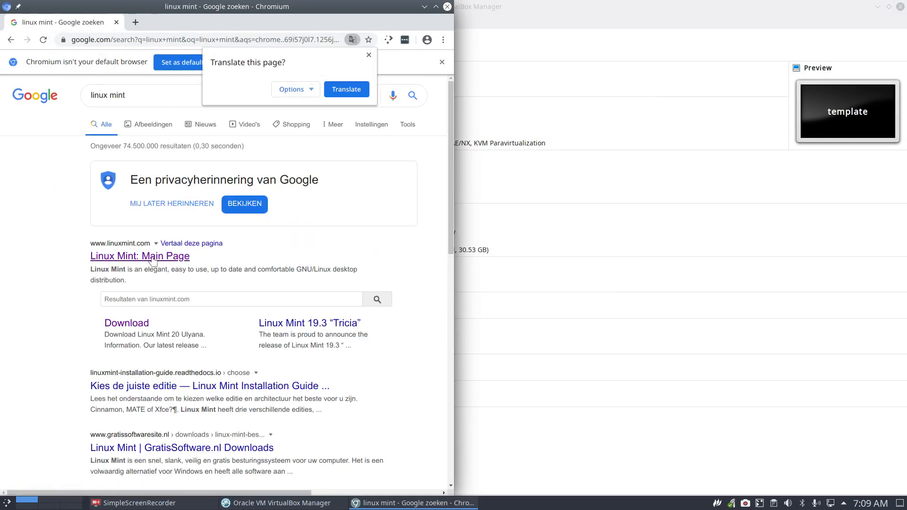
left_click(132, 197)
left_click(435, 7)
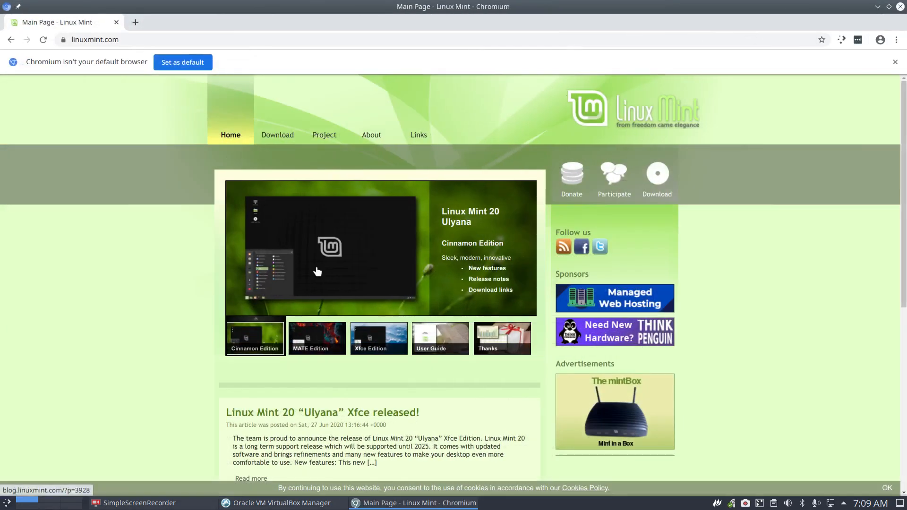
Open the Linux Mint 20 Cinnamon release announcement and download its torrent file.
left_click(259, 337)
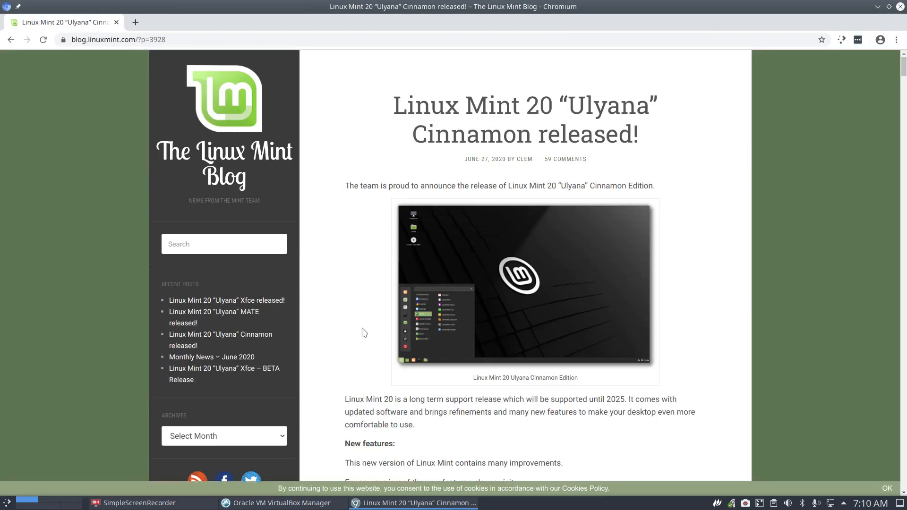
scroll(361, 330, "down", 10)
scroll(364, 329, "down", 8)
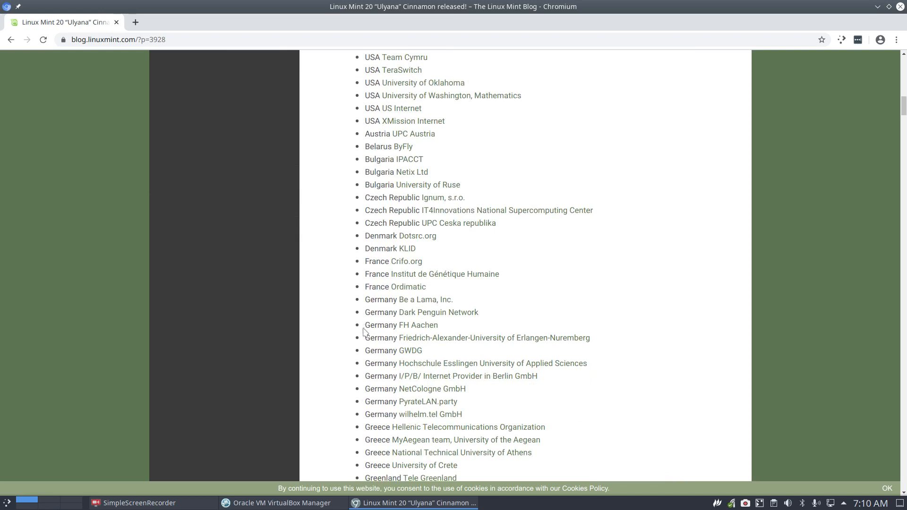
scroll(365, 330, "up", 3)
scroll(364, 332, "up", 4)
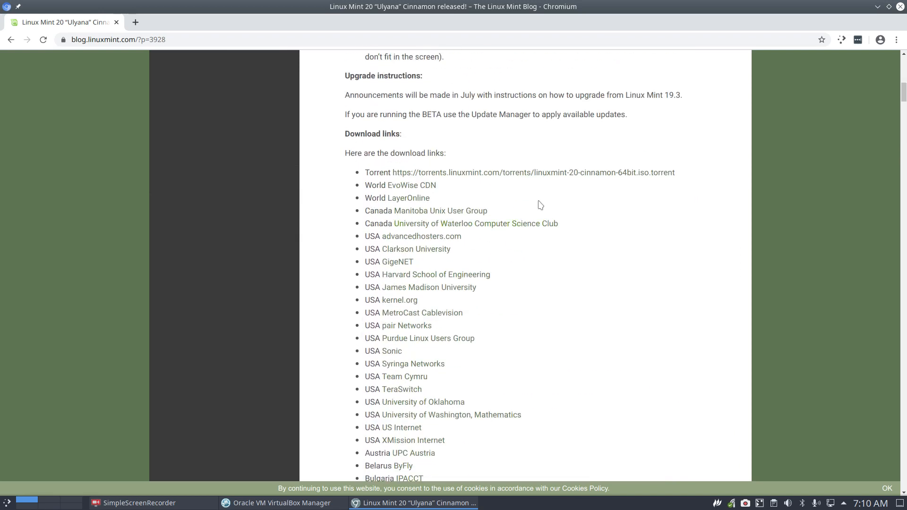
left_click(560, 173)
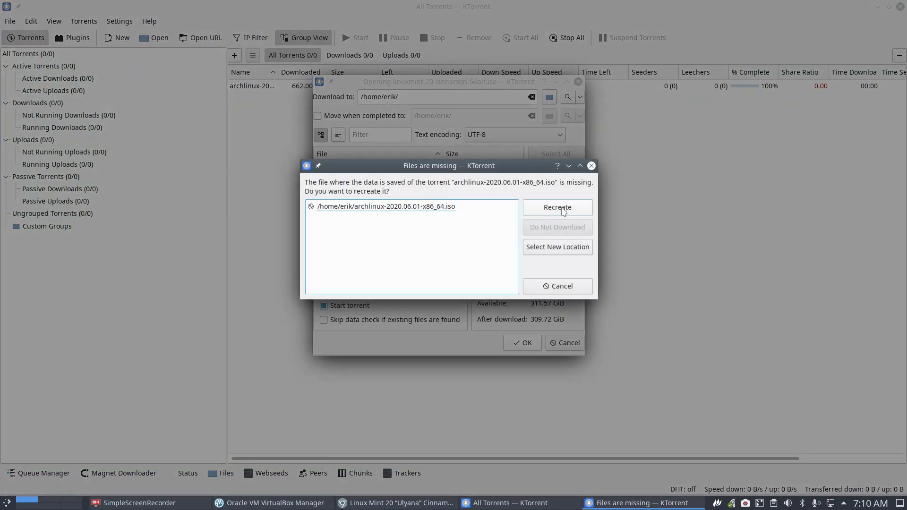
Relocate the missing archlinux data to Downloads and add the Linux Mint 20 Cinnamon torrent.
left_click(558, 247)
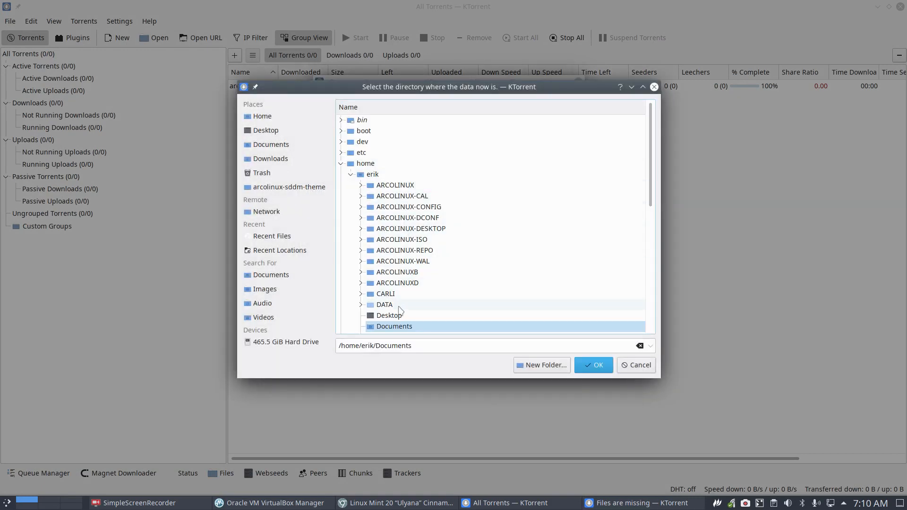
scroll(396, 306, "down", 4)
left_click(399, 208)
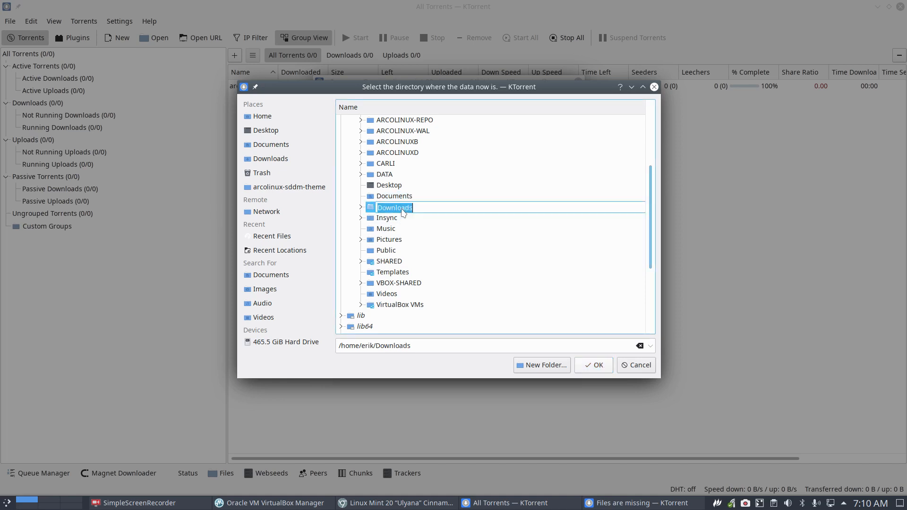
left_click(487, 207)
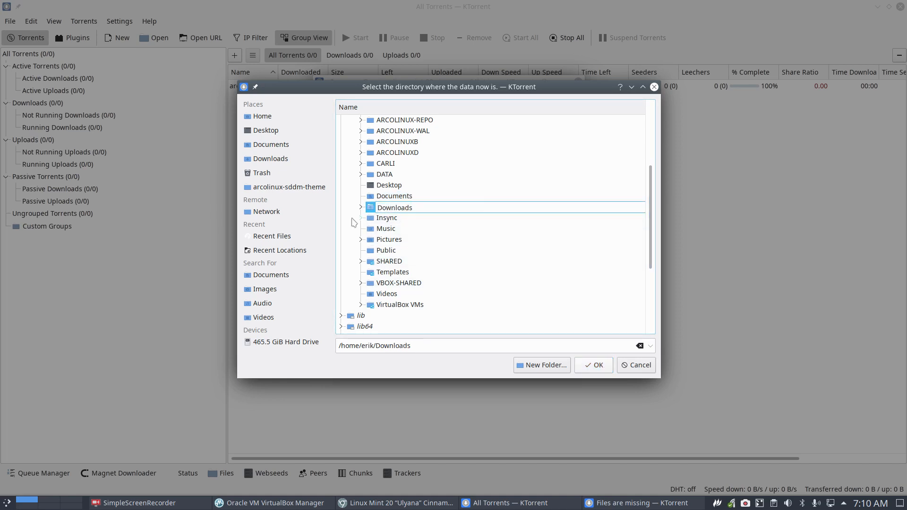
left_click(370, 209)
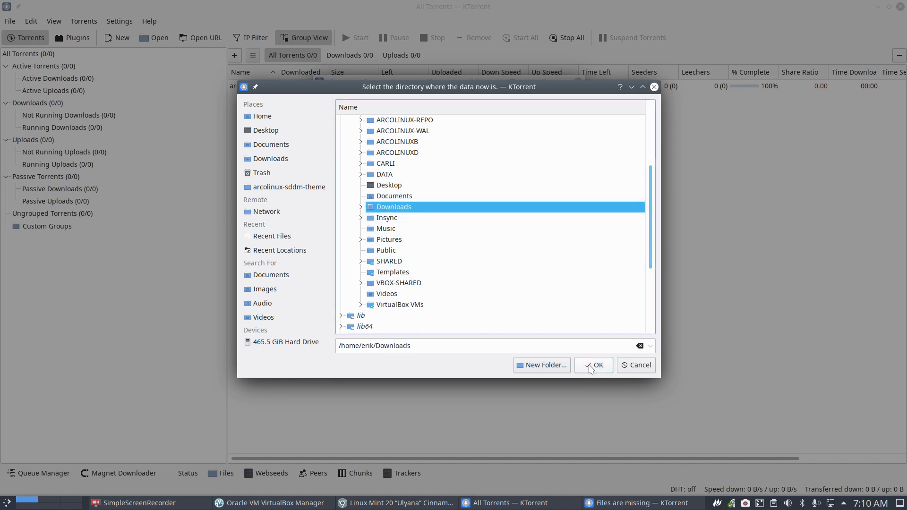
left_click(596, 365)
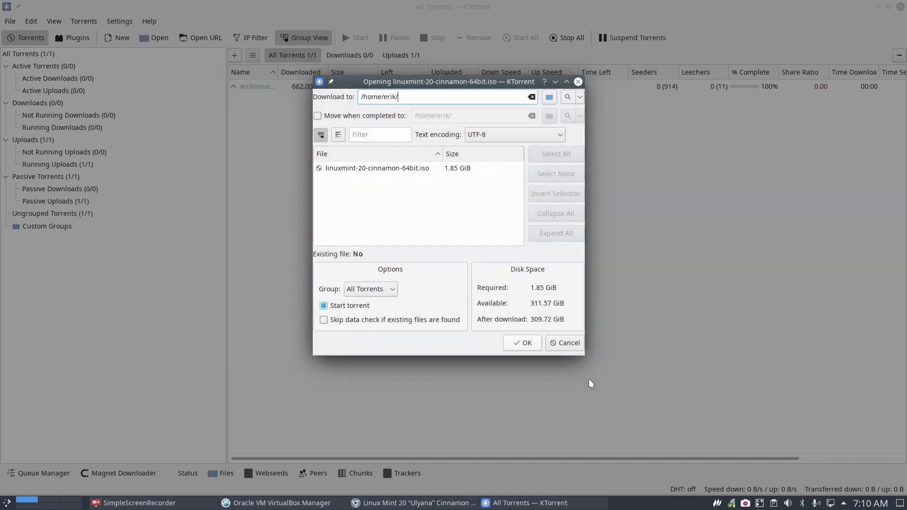
left_click(529, 348)
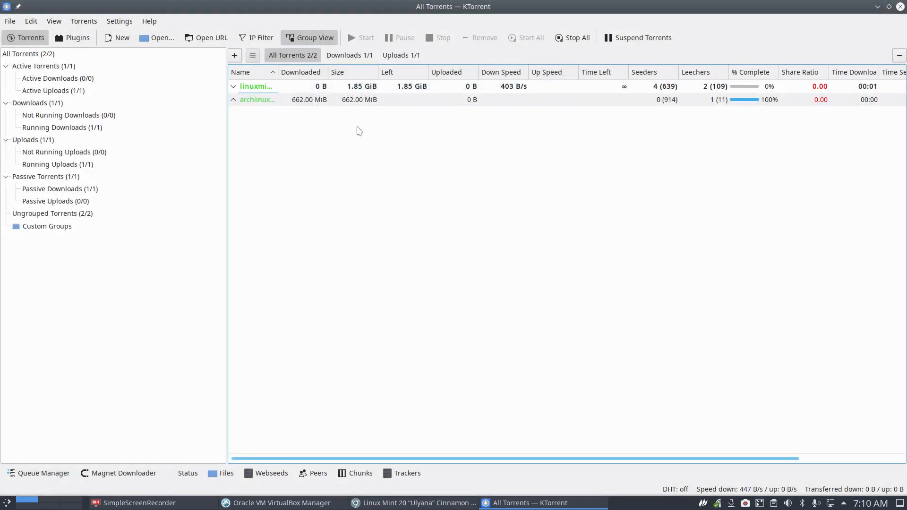
Stop the archlinux torrent and remove it together with its data.
left_click(298, 101)
right_click(298, 102)
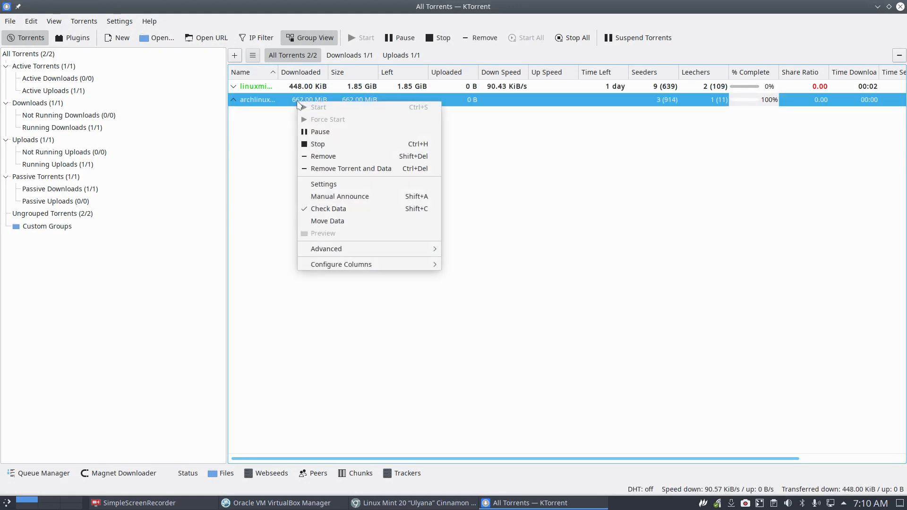
left_click(330, 144)
right_click(350, 100)
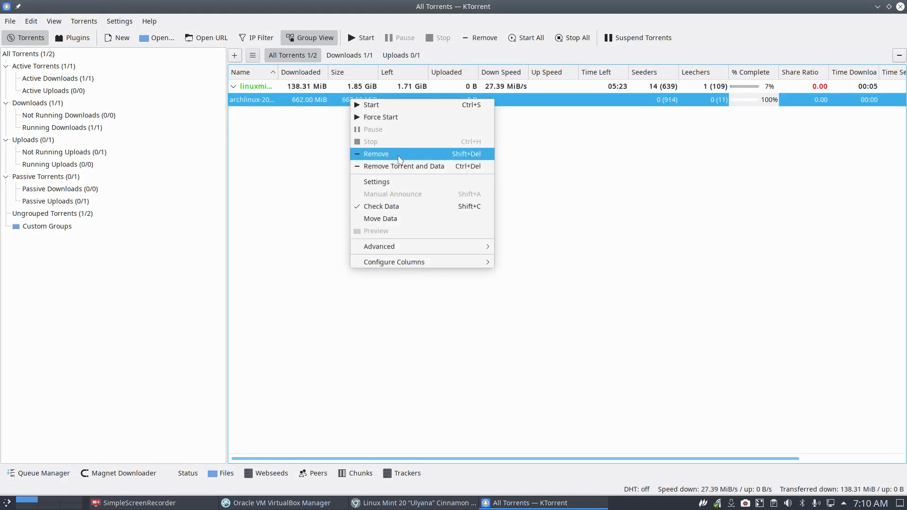
left_click(434, 167)
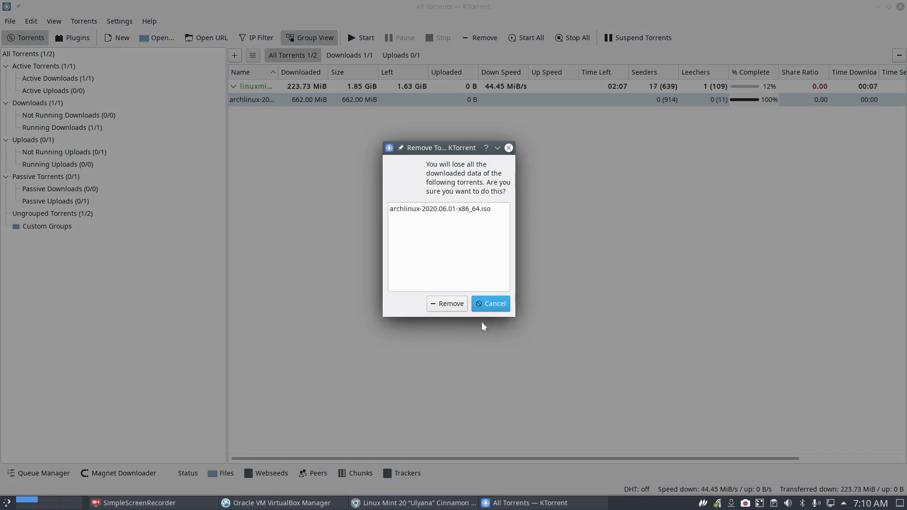
left_click(451, 304)
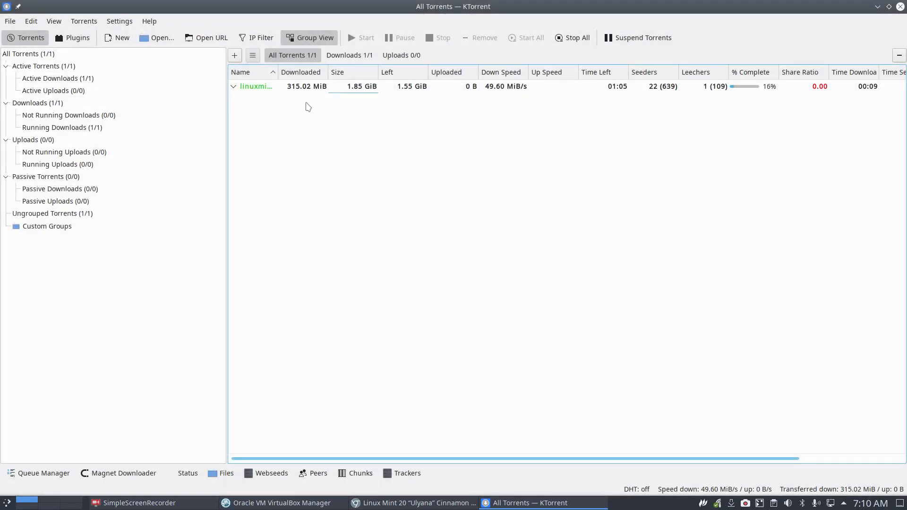
Widen the Name column and torrent list so the Linux Mint torrent's full name shows.
left_click_drag(277, 72, 297, 72)
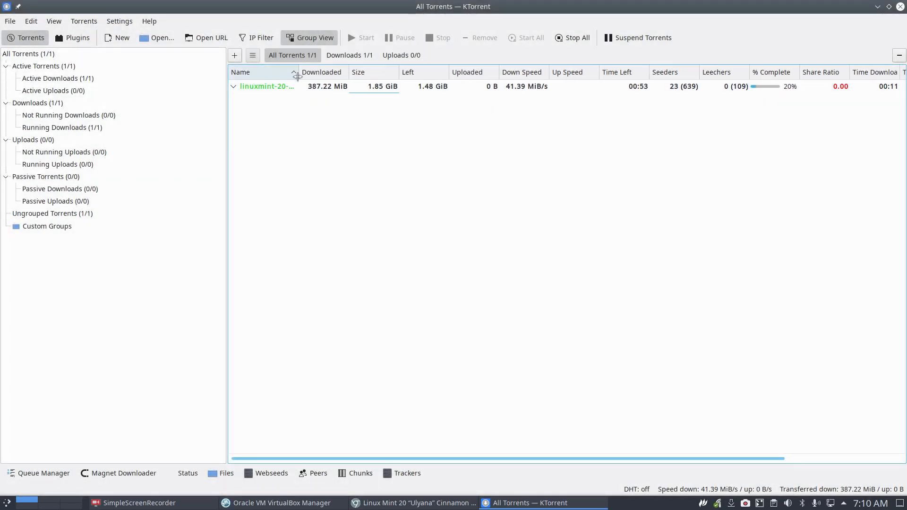
left_click_drag(228, 175, 141, 177)
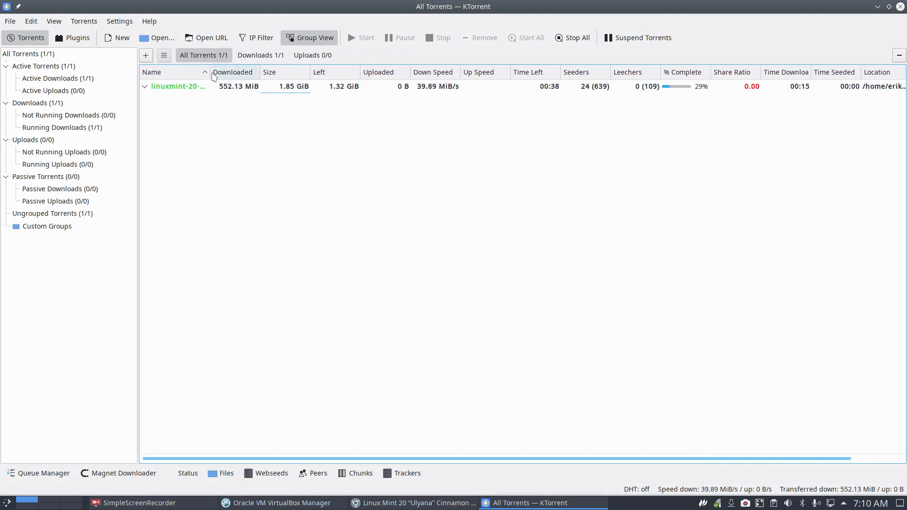
left_click_drag(210, 72, 287, 73)
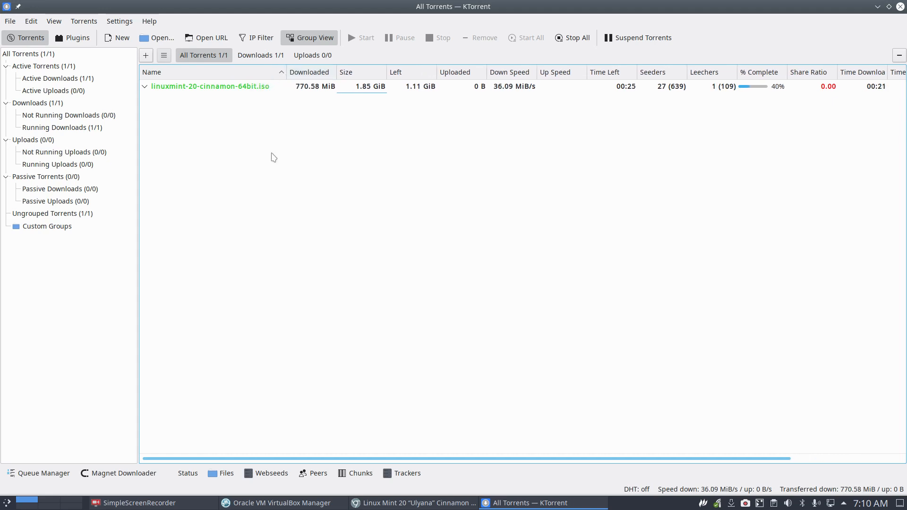
left_click(215, 90)
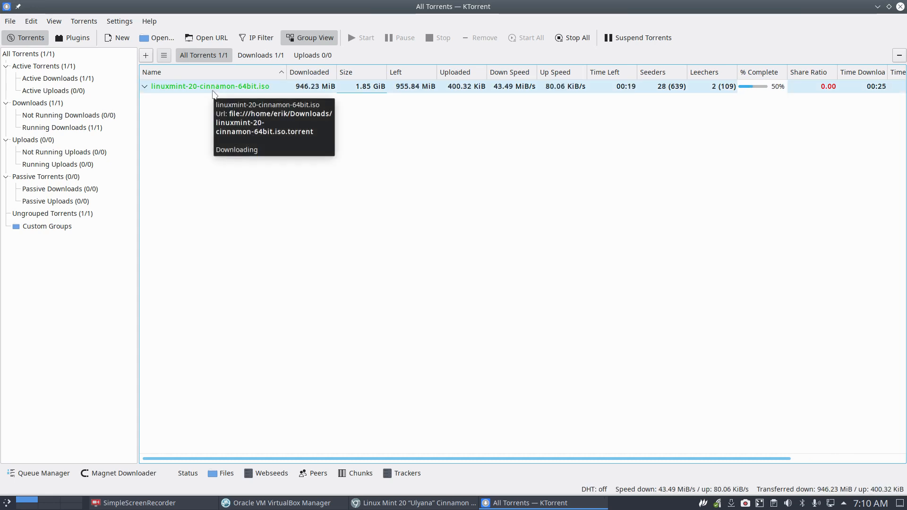
left_click(239, 226)
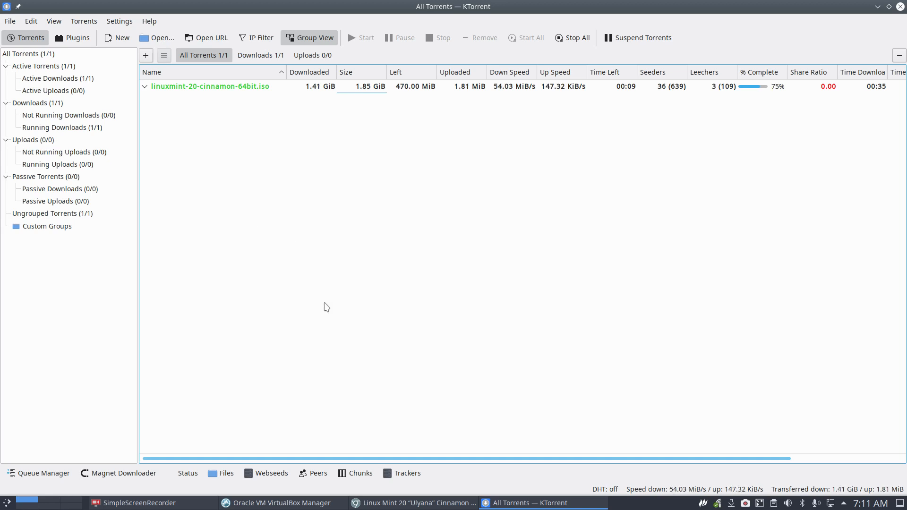
Back on linuxmint.com, open the MATE release announcement and download its torrent file.
left_click(455, 505)
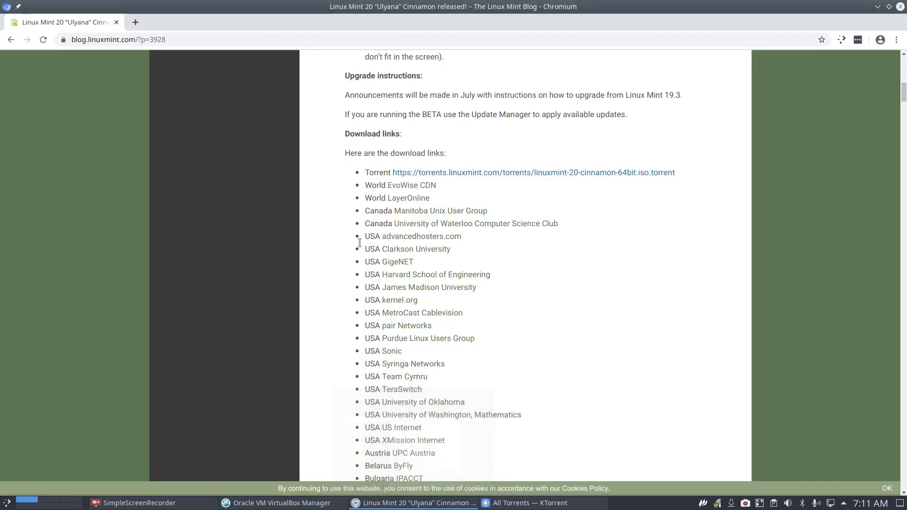
left_click(11, 39)
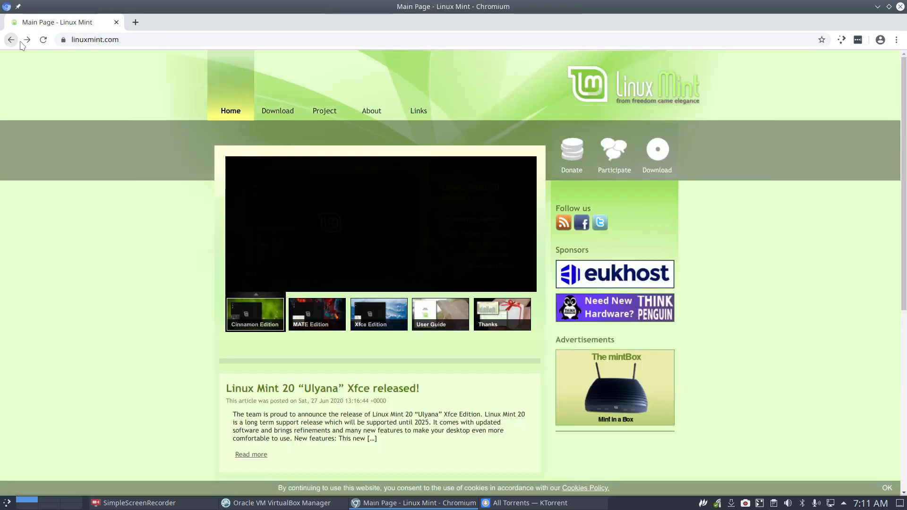
left_click(328, 327)
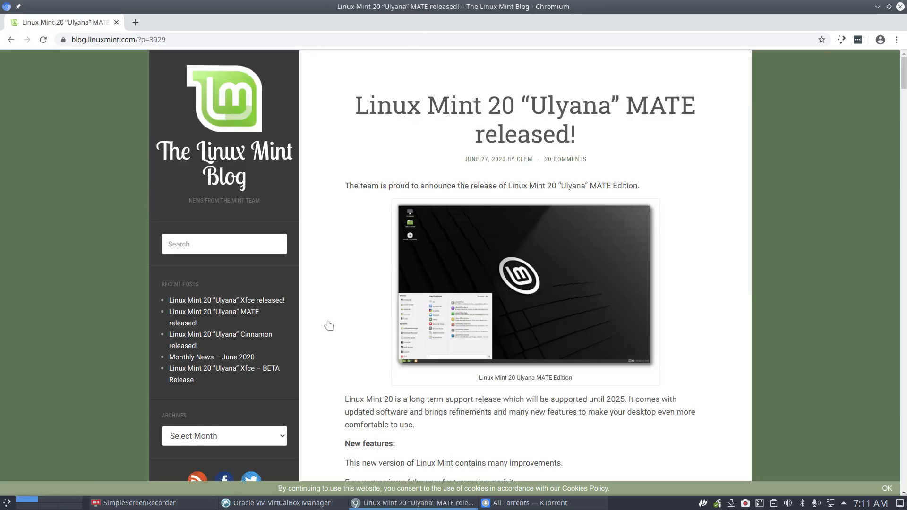
scroll(328, 326, "down", 6)
scroll(329, 326, "down", 10)
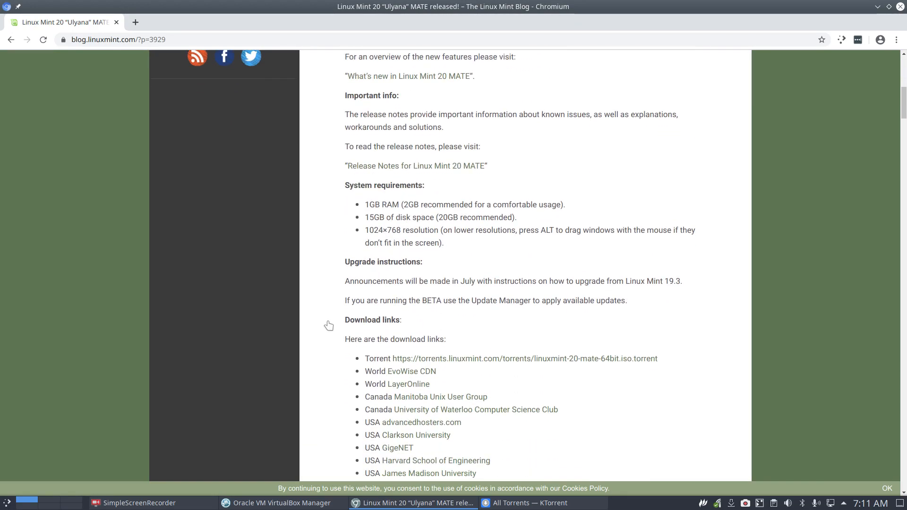
scroll(328, 326, "up", 15)
scroll(341, 333, "down", 16)
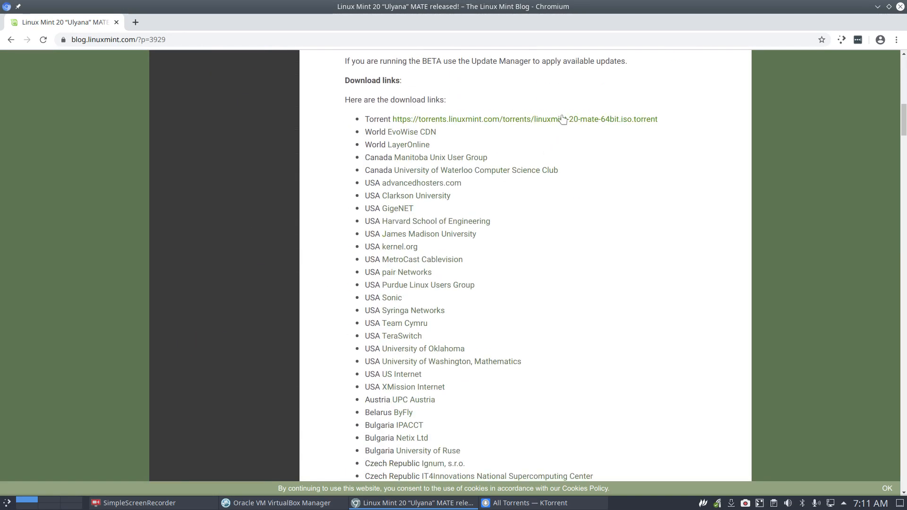
left_click(559, 119)
Add the MATE torrent in KTorrent and minimize KTorrent.
left_click(56, 484)
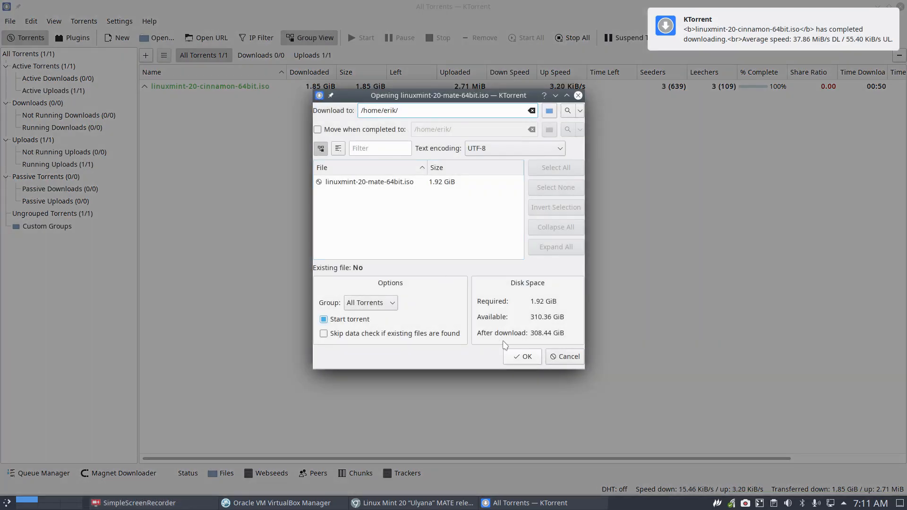
left_click(522, 357)
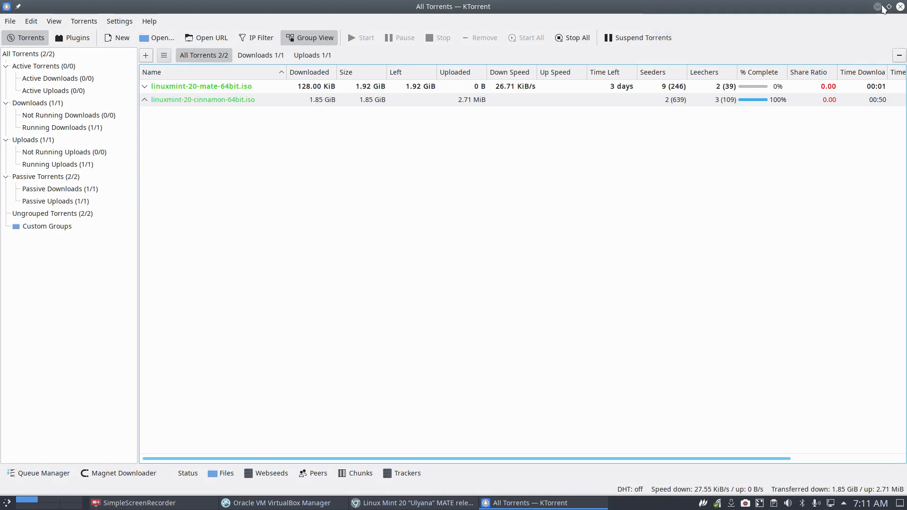
left_click(878, 6)
Download the torrent from the Linux Mint 20 Xfce release post, then return to the main page.
left_click(11, 40)
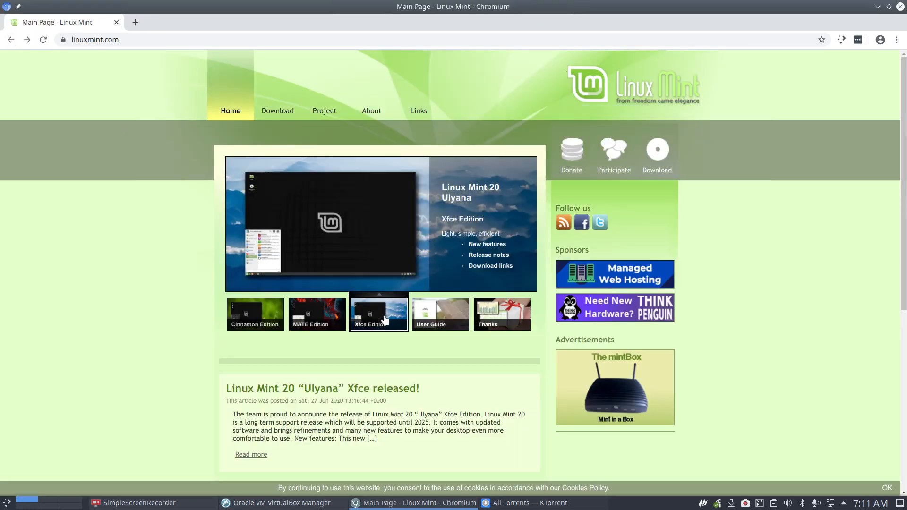
left_click(381, 326)
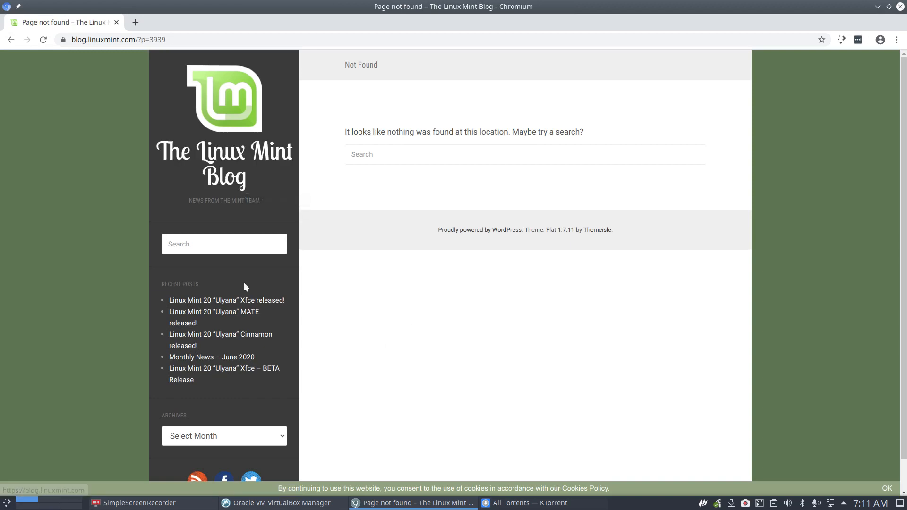
left_click(253, 304)
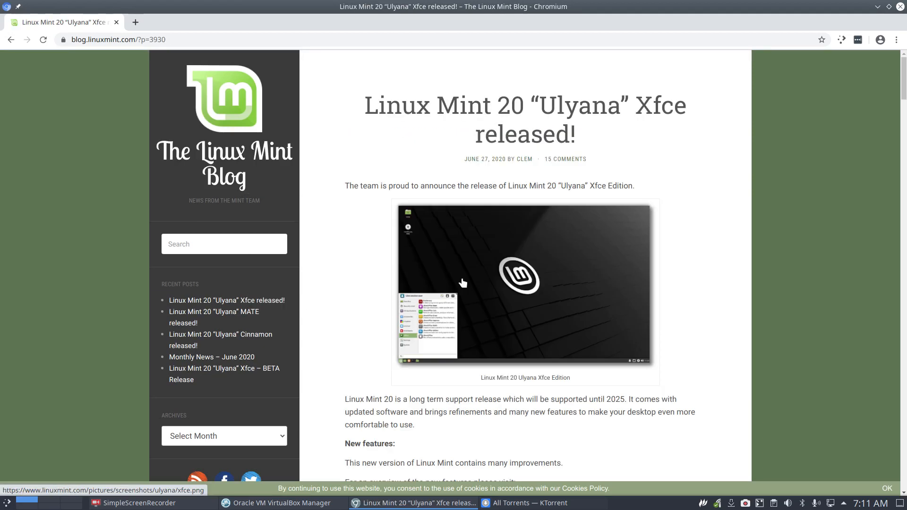
scroll(463, 282, "down", 15)
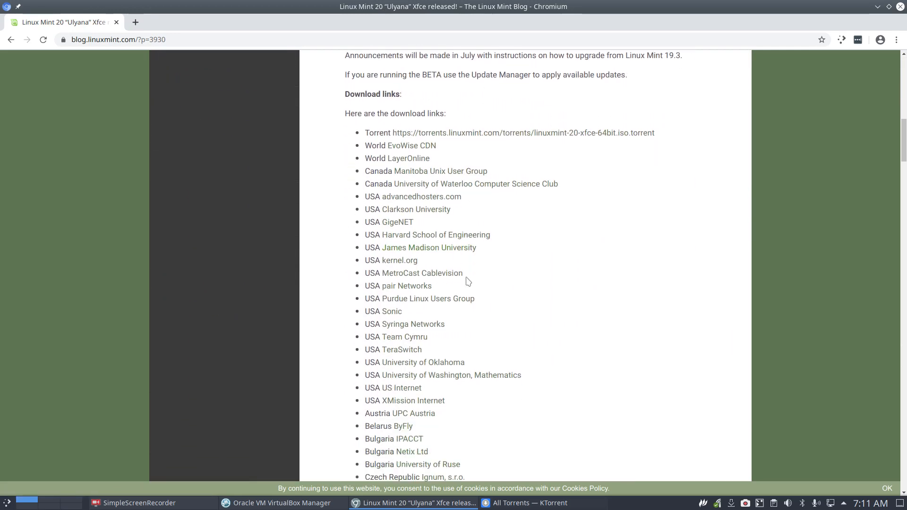
left_click(592, 95)
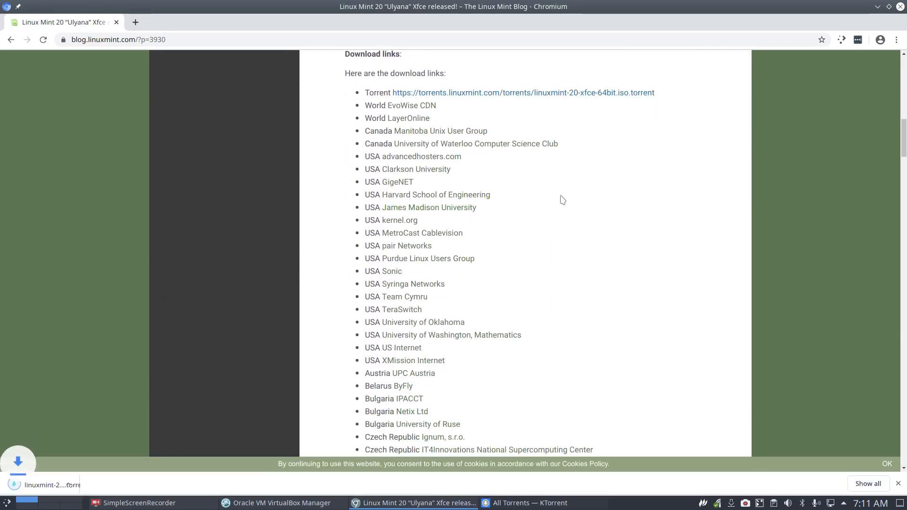
left_click(8, 41)
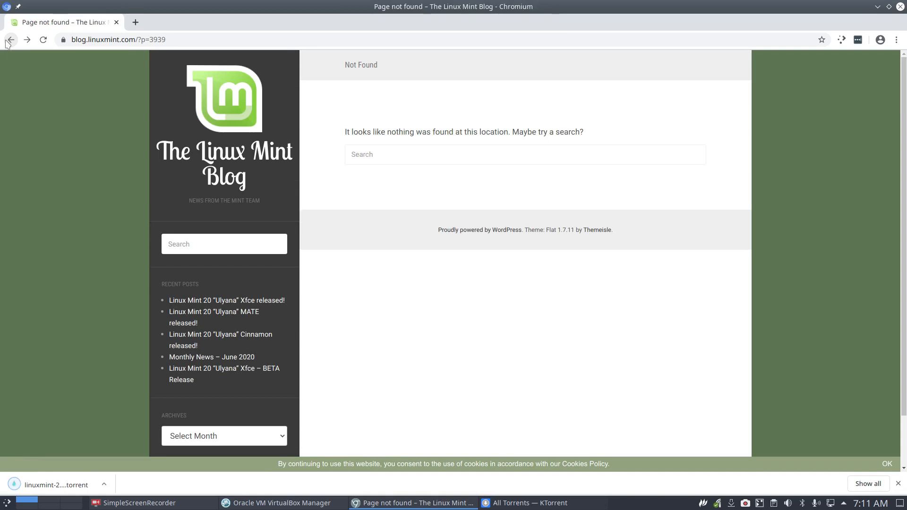
left_click(8, 41)
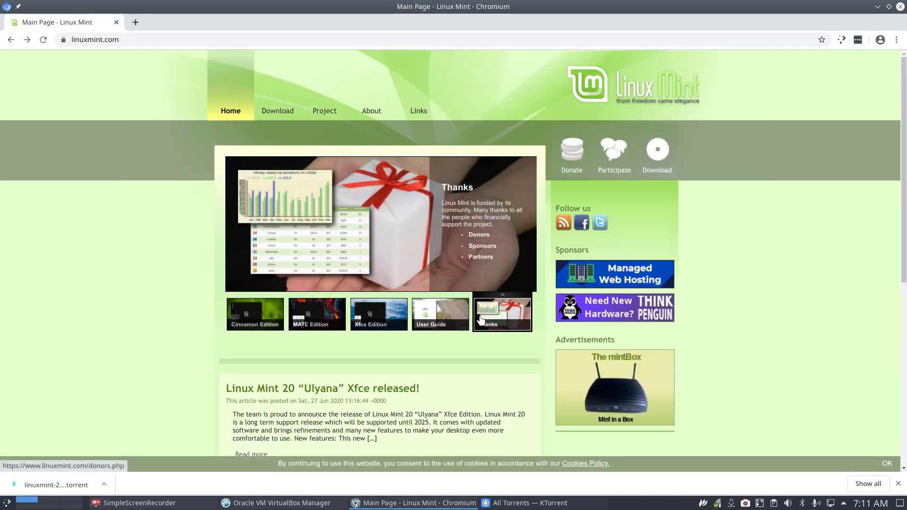
scroll(478, 308, "down", 4)
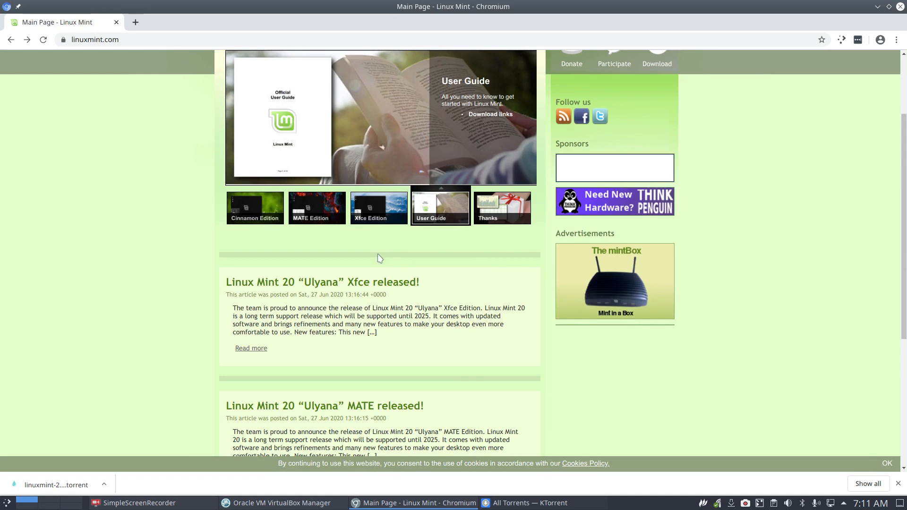
scroll(378, 258, "down", 3)
scroll(377, 258, "down", 3)
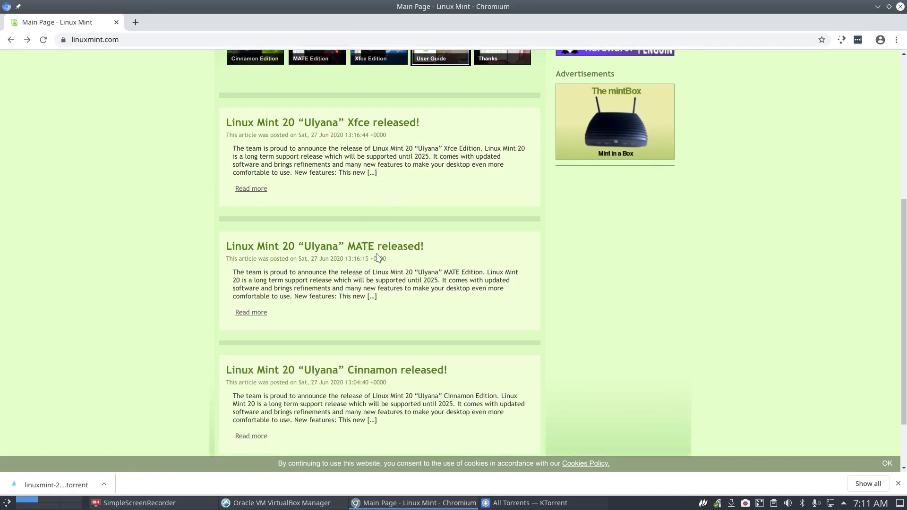
scroll(378, 258, "up", 4)
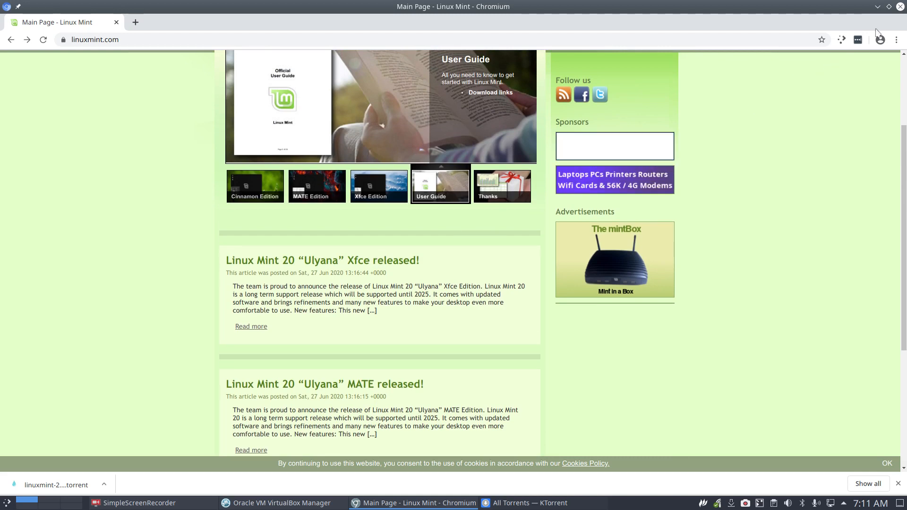
Close Chromium and clone the template VM under the name 'Linux Mint Cinnamon'.
left_click(900, 6)
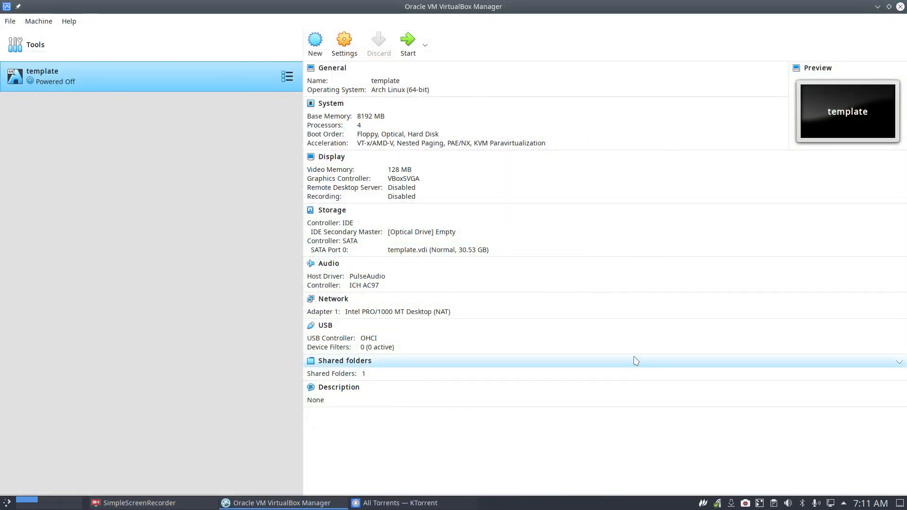
right_click(97, 72)
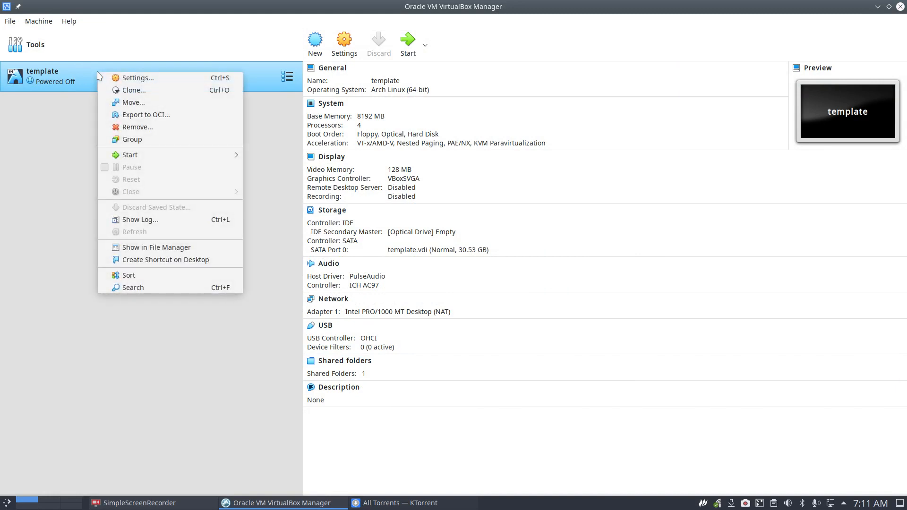
left_click(148, 92)
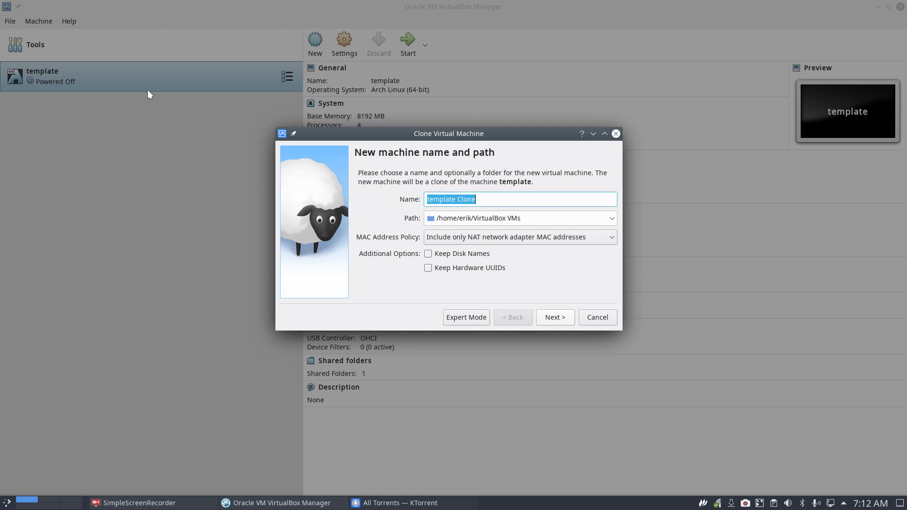
type("Linux Min")
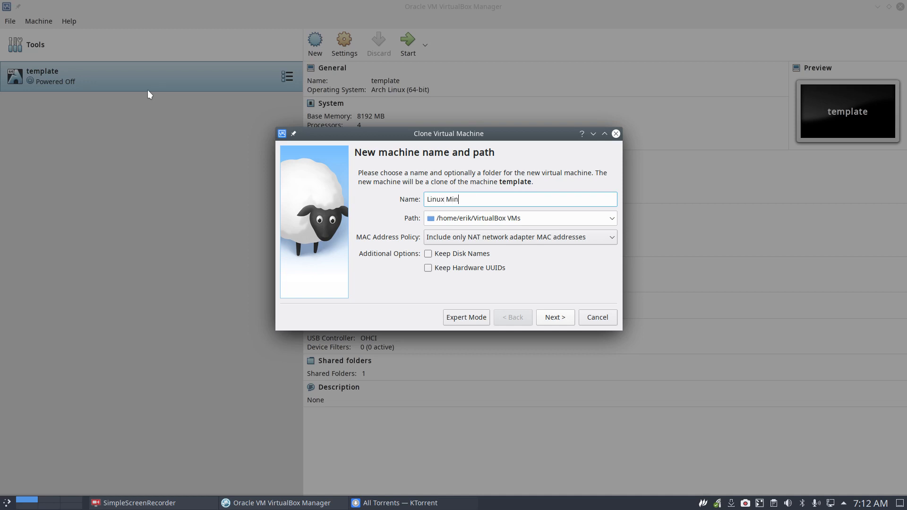
type("t Cinnamon")
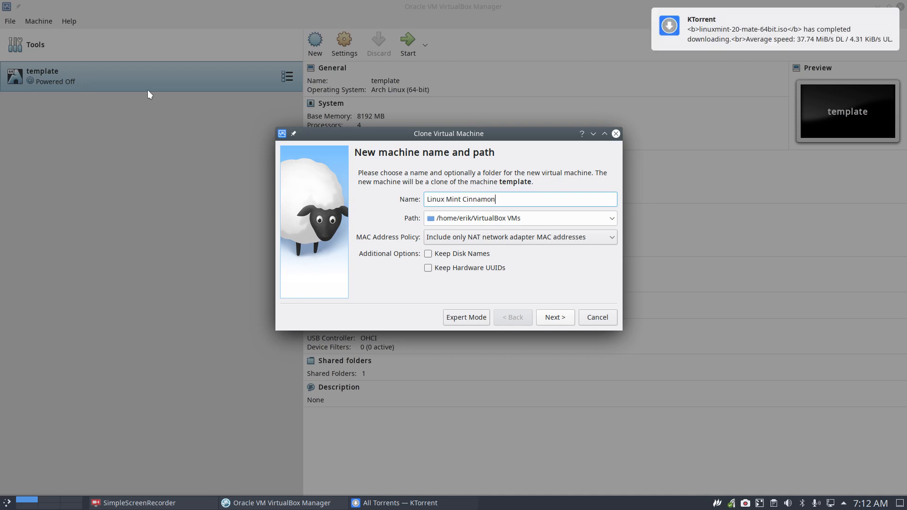
key("Return")
key("Return")
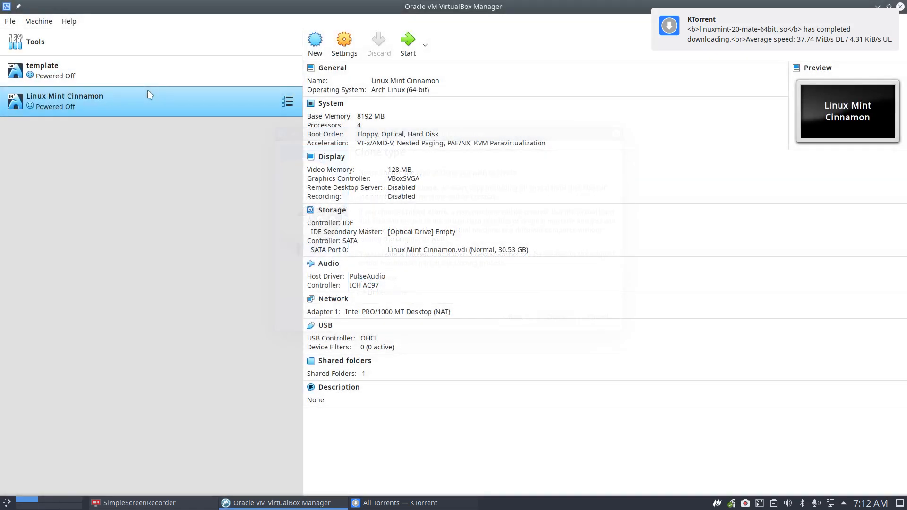
Select the Linux Mint Cinnamon VM and choose a disk file for its empty optical drive.
left_click(135, 70)
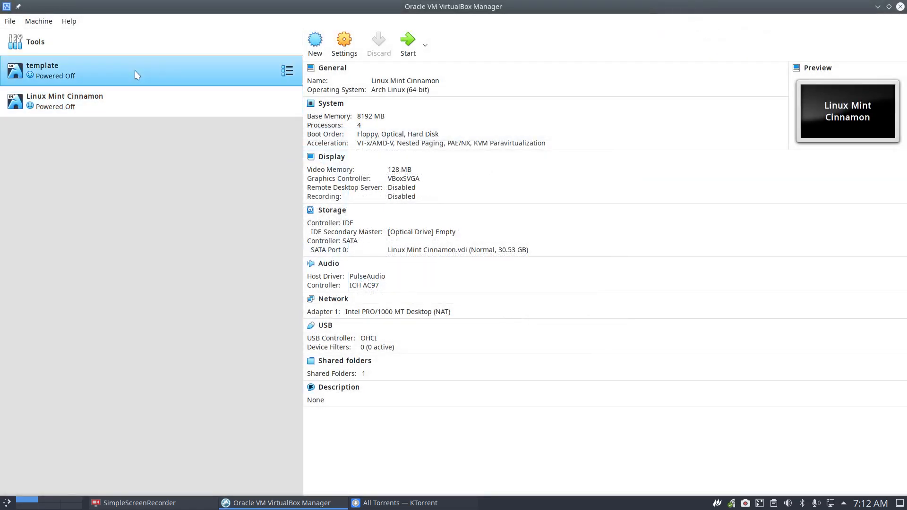
right_click(136, 72)
left_click(74, 81)
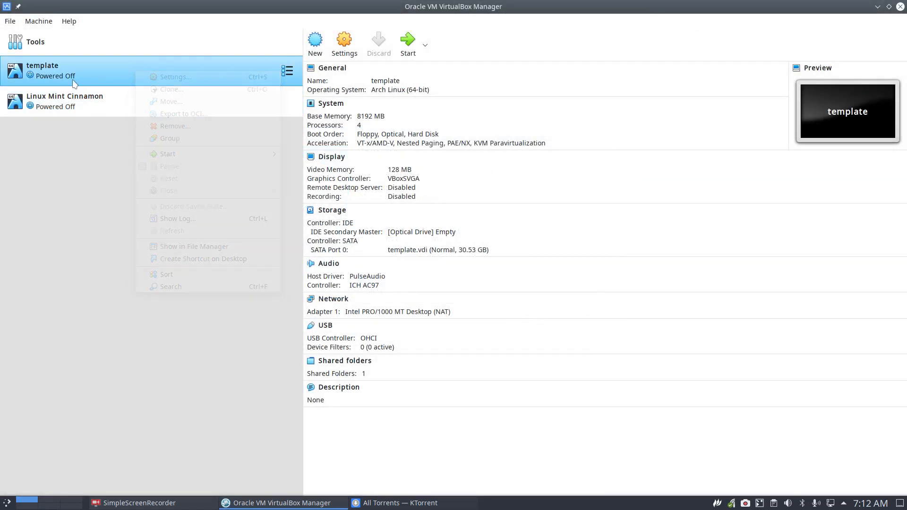
left_click(83, 112)
left_click(429, 232)
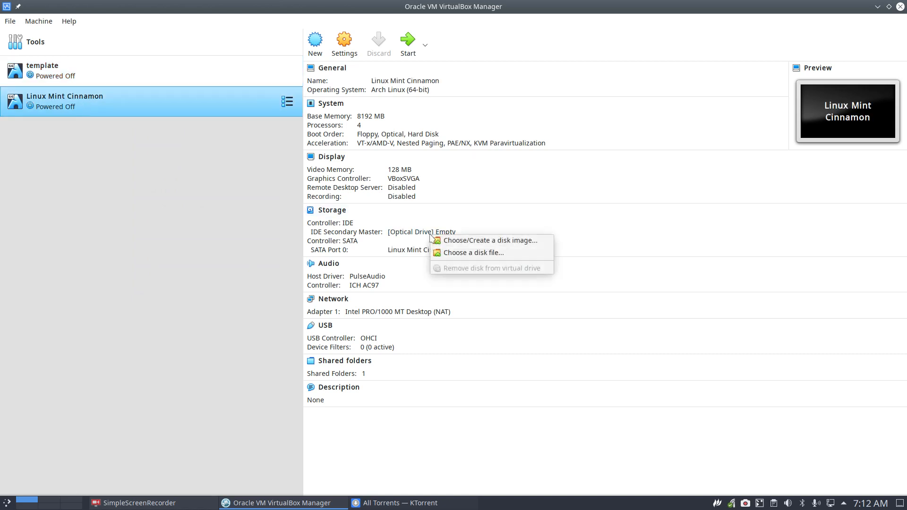
left_click(488, 253)
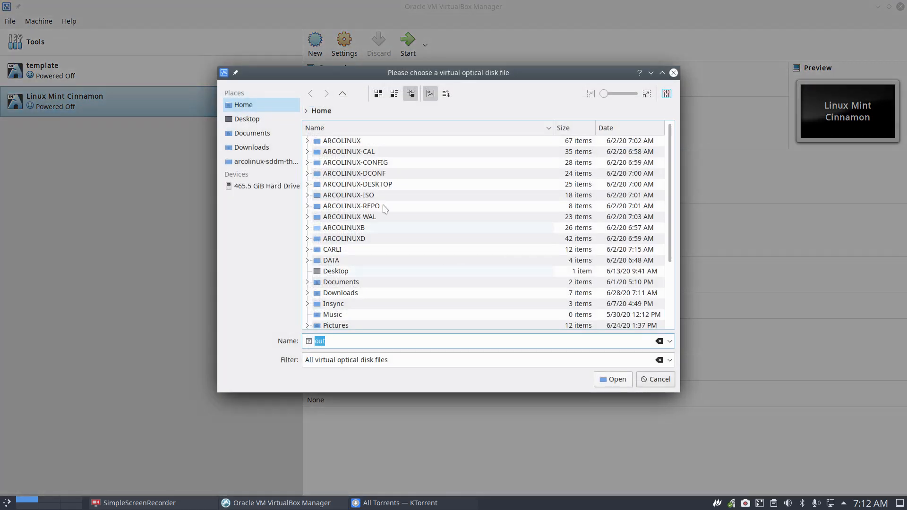
Load linuxmint-20-cinnamon-64bit.iso from the home folder into the drive and start the VM.
left_click(260, 148)
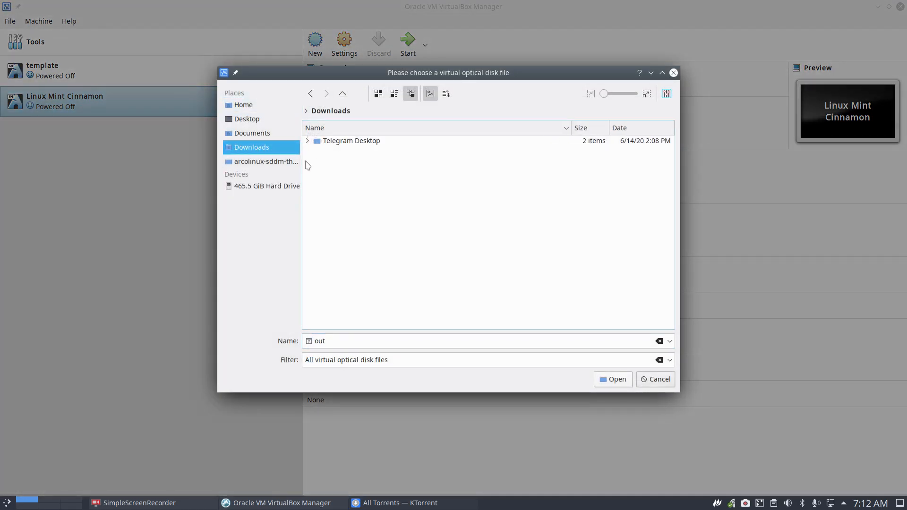
left_click(249, 105)
scroll(401, 246, "down", 3)
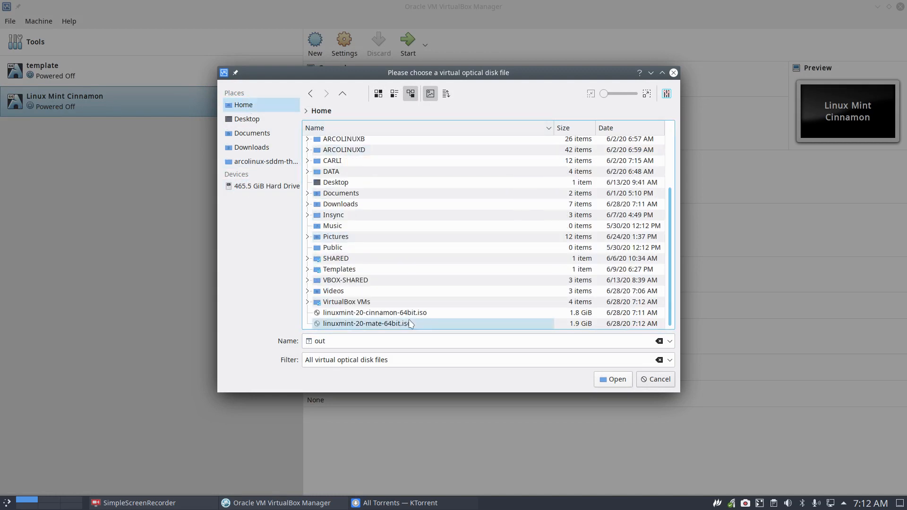
left_click(405, 314)
left_click(612, 379)
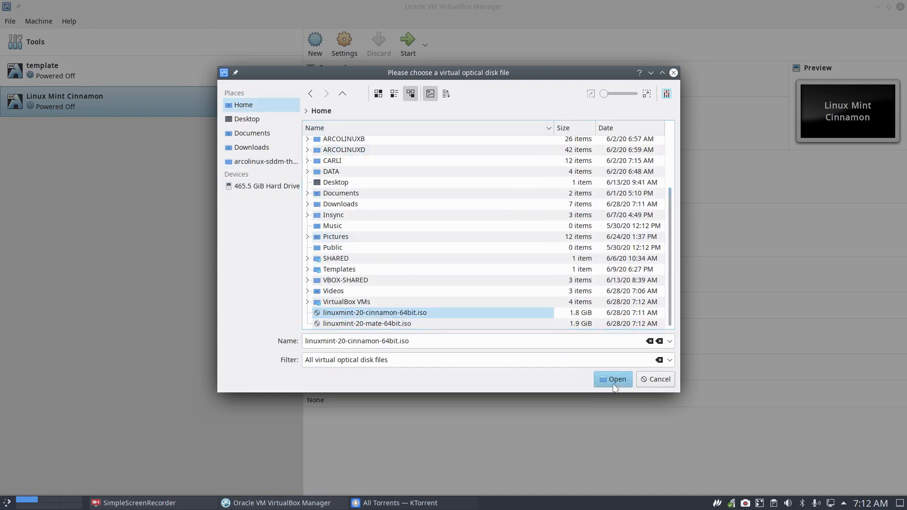
double_click(241, 96)
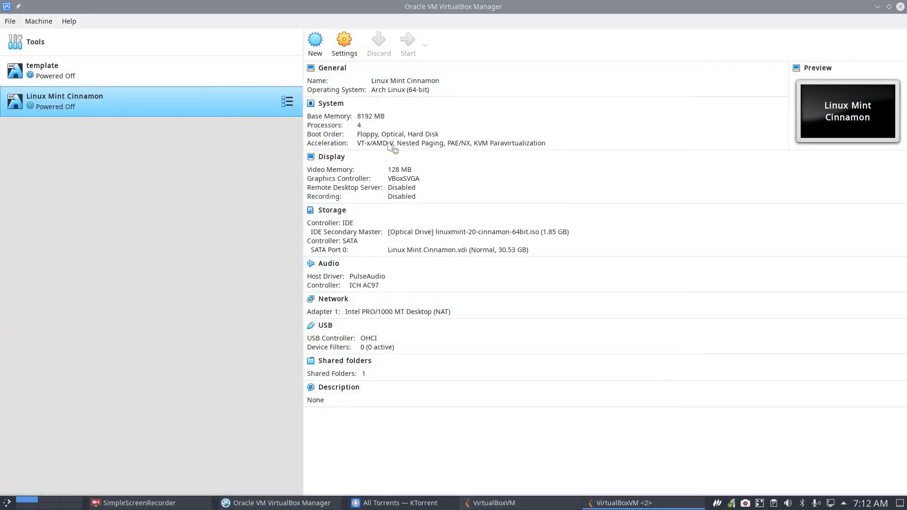
Maximize the VM window and inspect boot options for Start Linux Mint and compatibility mode.
double_click(491, 122)
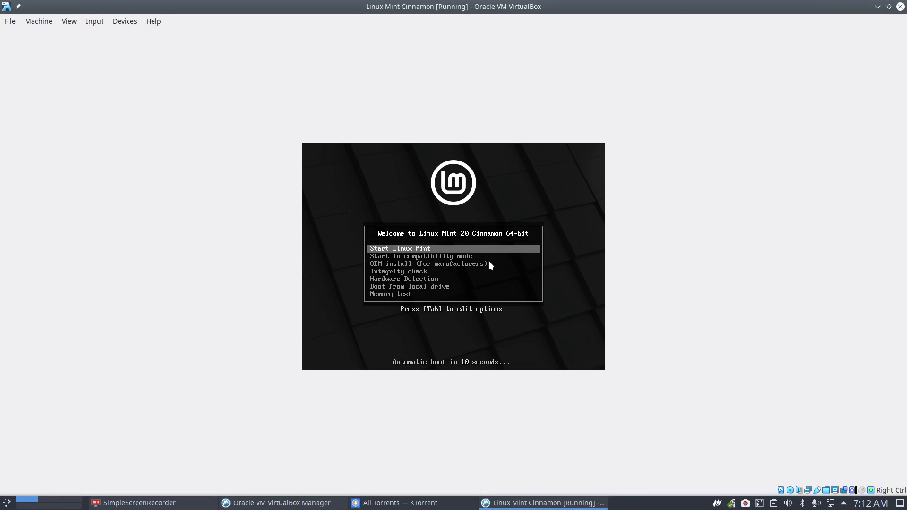
key("Down")
key("Up")
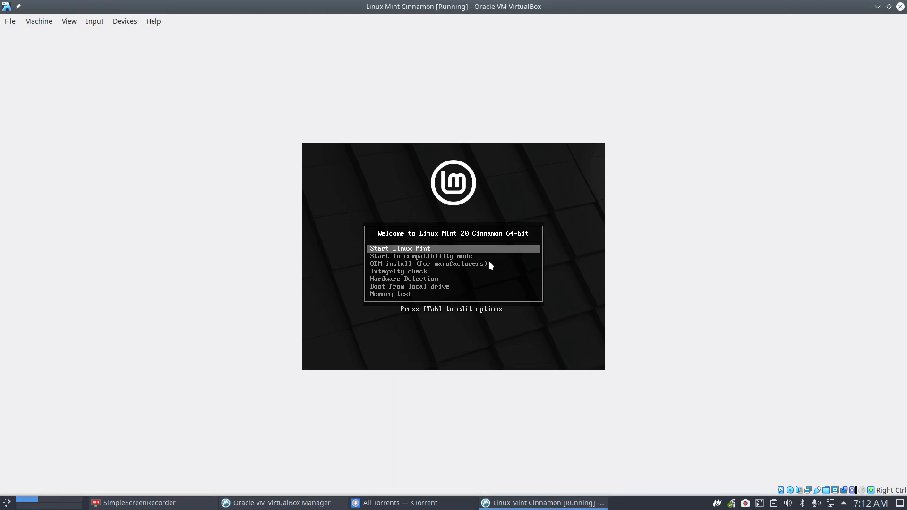
key("Tab")
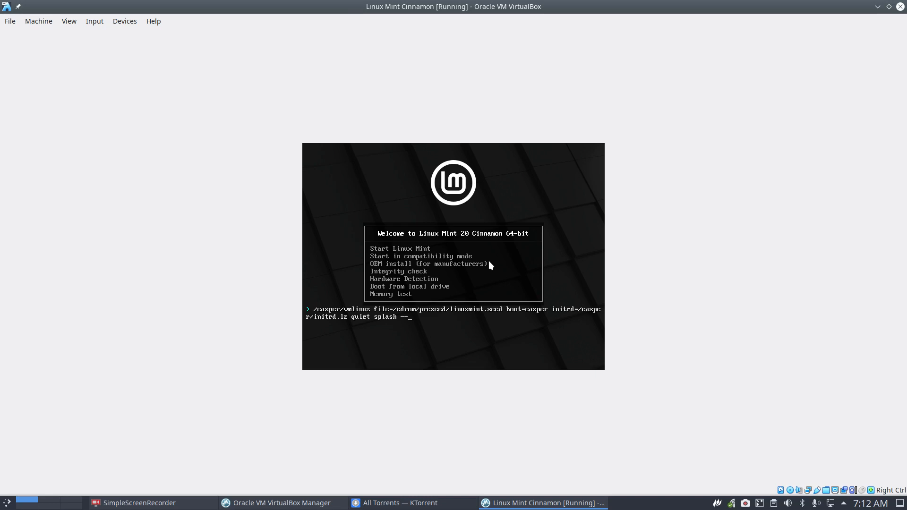
key("Escape")
key("Down")
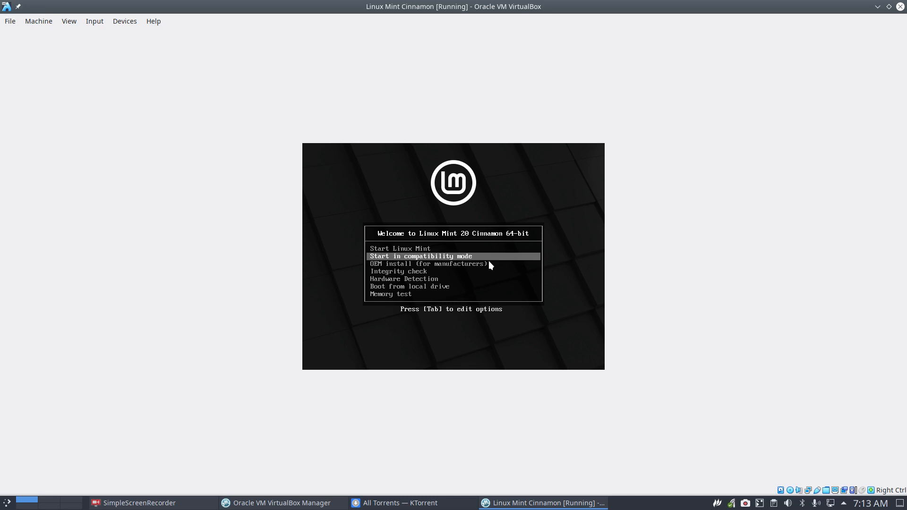
key("Tab")
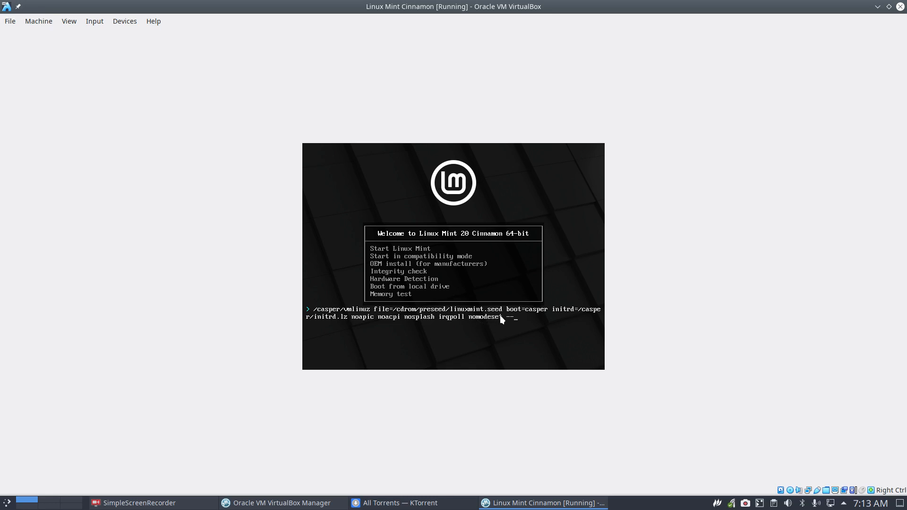
key("Escape")
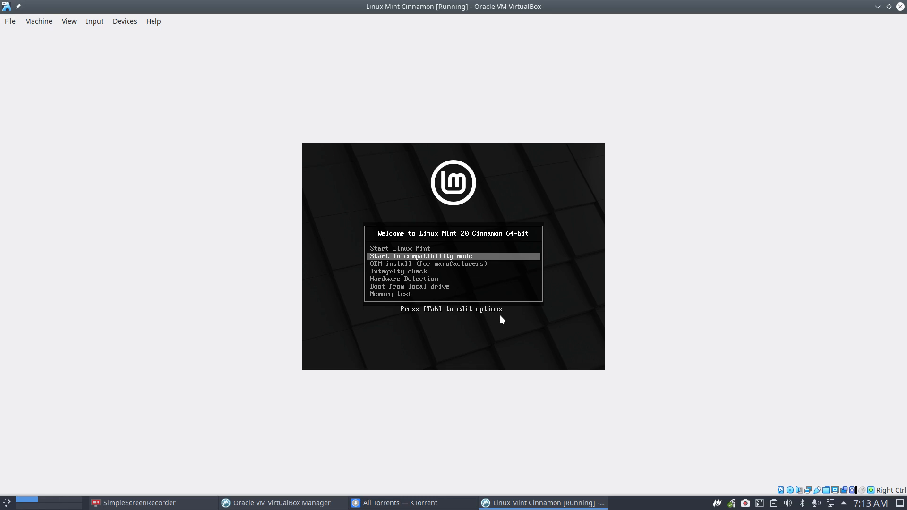
Review the OEM install options, then boot the Start Linux Mint entry.
key("Down")
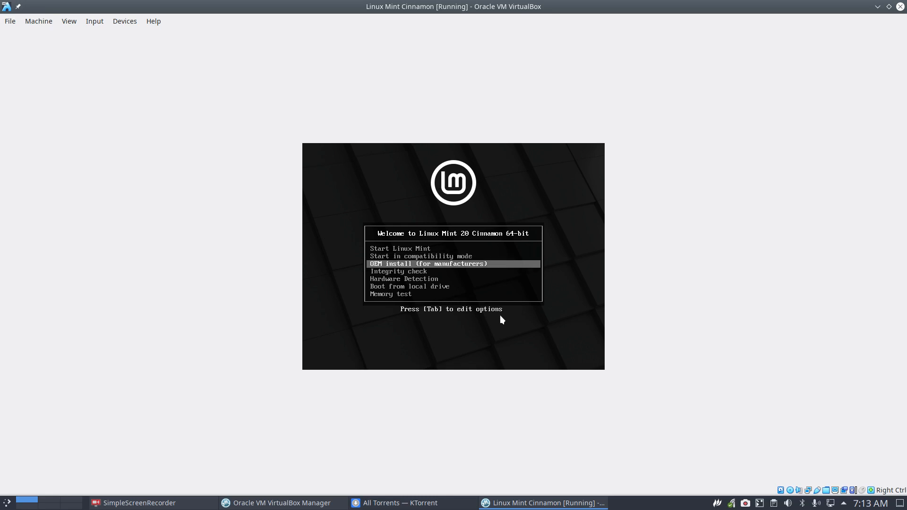
key("Tab")
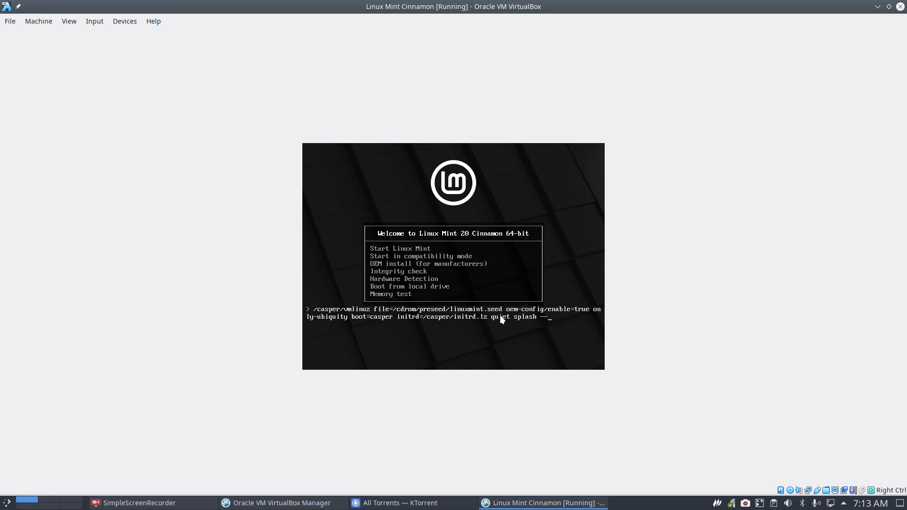
key("Escape")
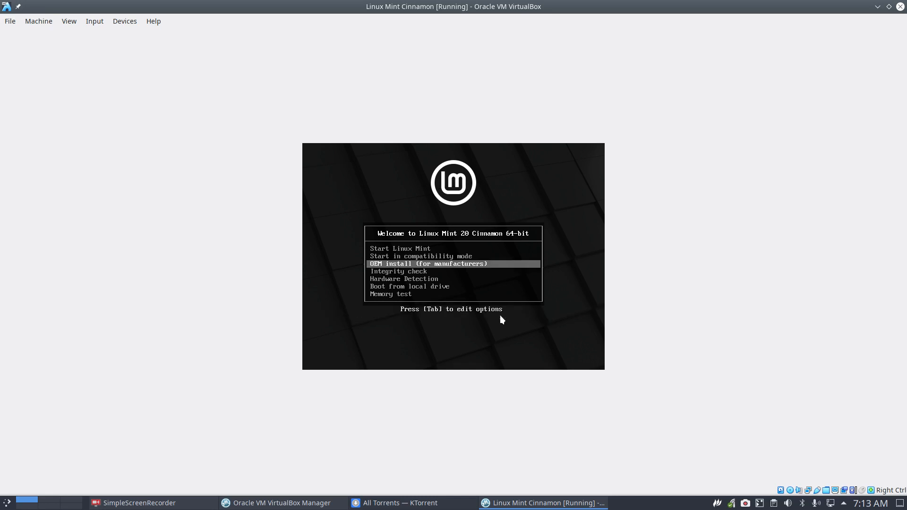
key("Down")
key("Down")
key("Down")
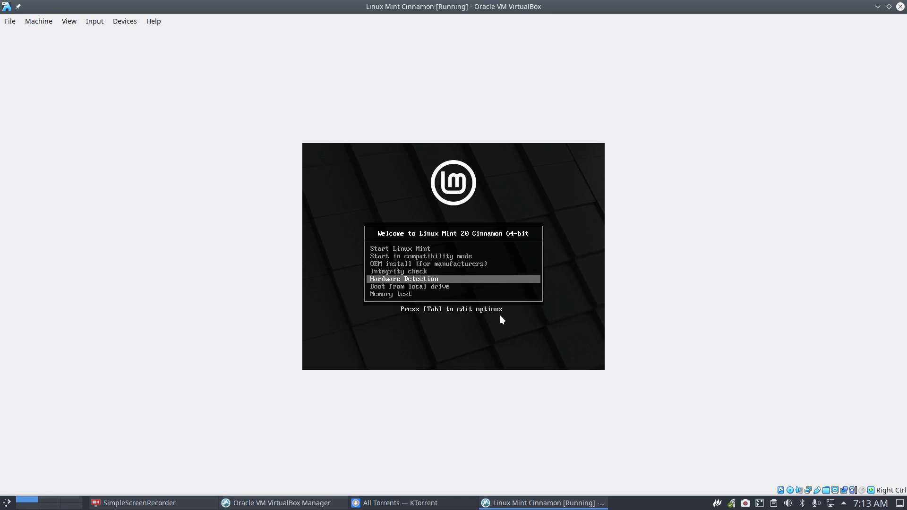
key("Down")
key("Up")
key("Up")
key("Up")
key("Up")
key("Up")
key("Up")
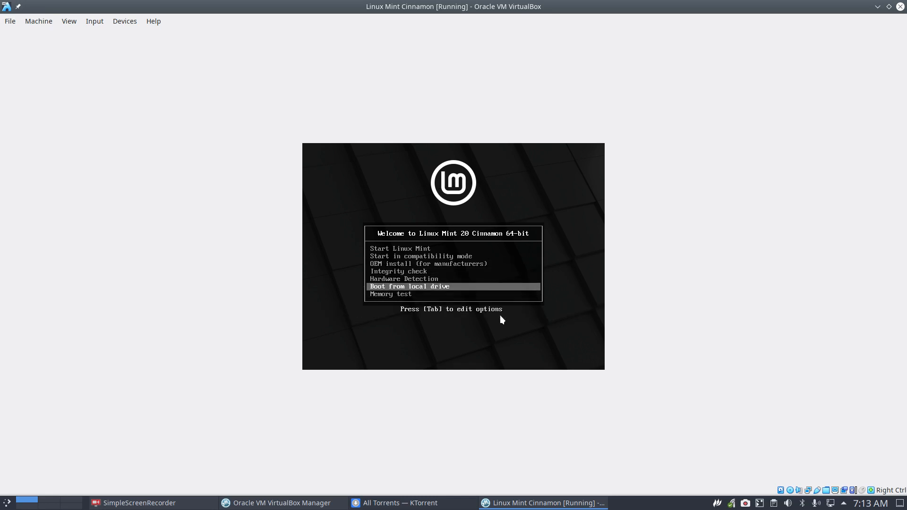
key("Return")
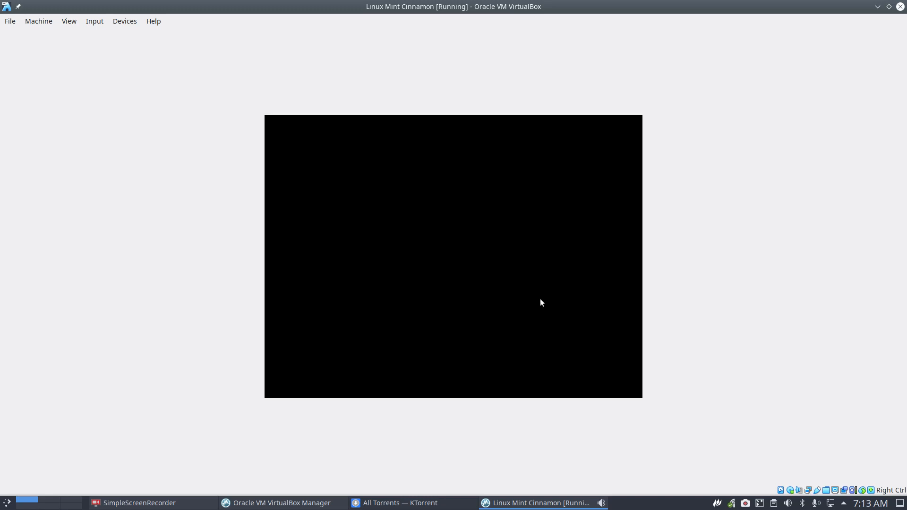
Make the VM fullscreen, permanently hide the connection notice, and open the Mint menu.
key("Control_R+f")
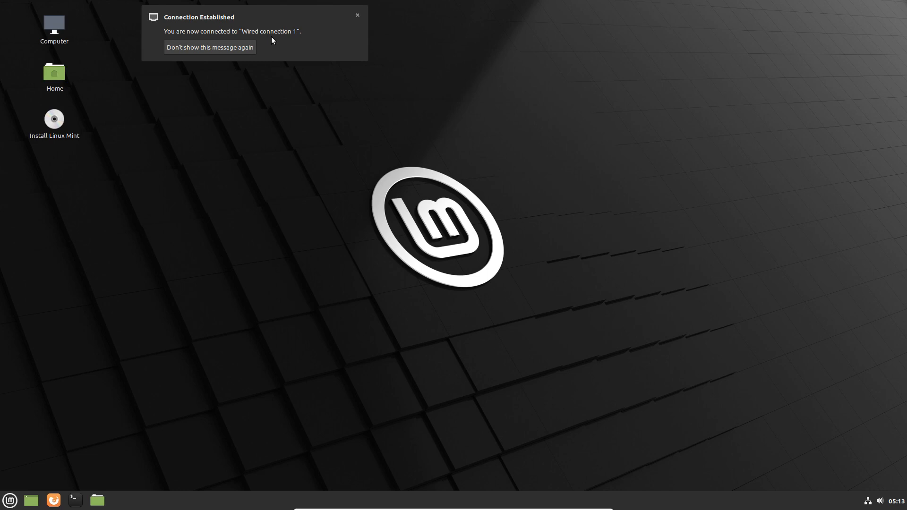
left_click(250, 45)
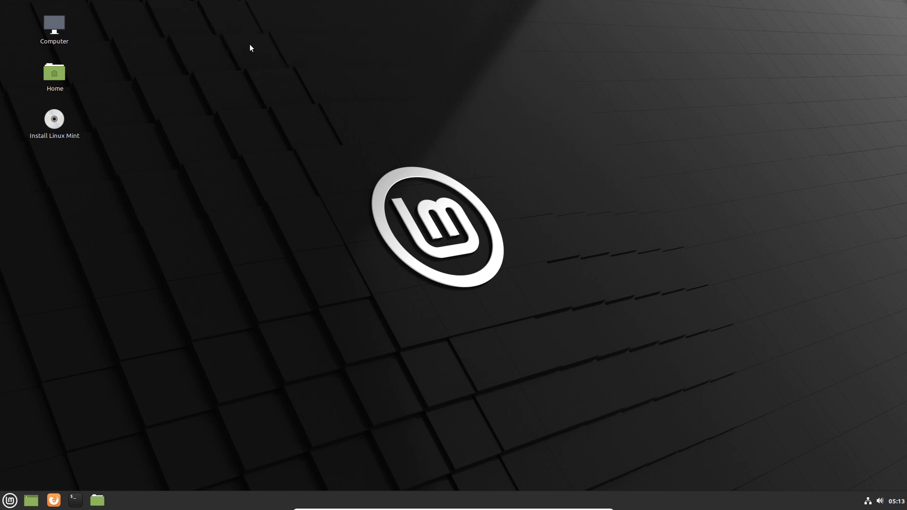
left_click(9, 508)
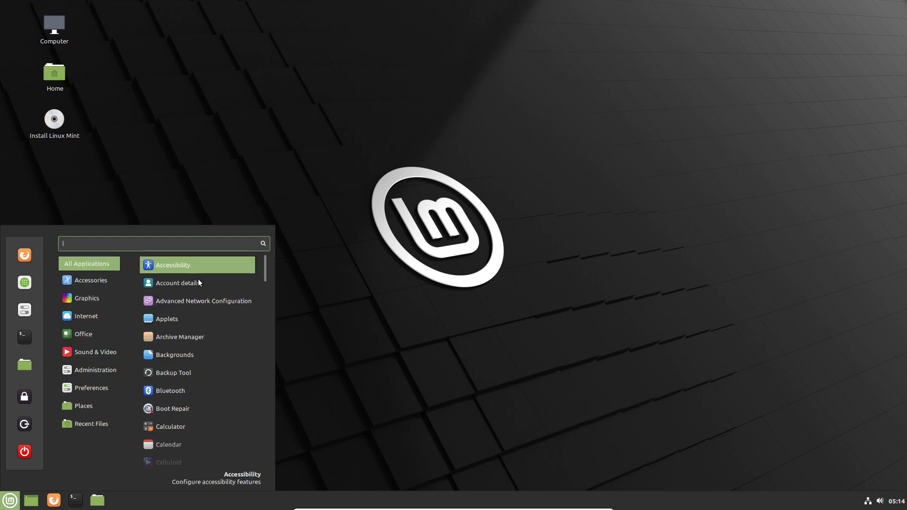
Scroll through the application menu's entries, then dismiss it by clicking the desktop.
scroll(195, 376, "down", 5)
scroll(194, 380, "down", 20)
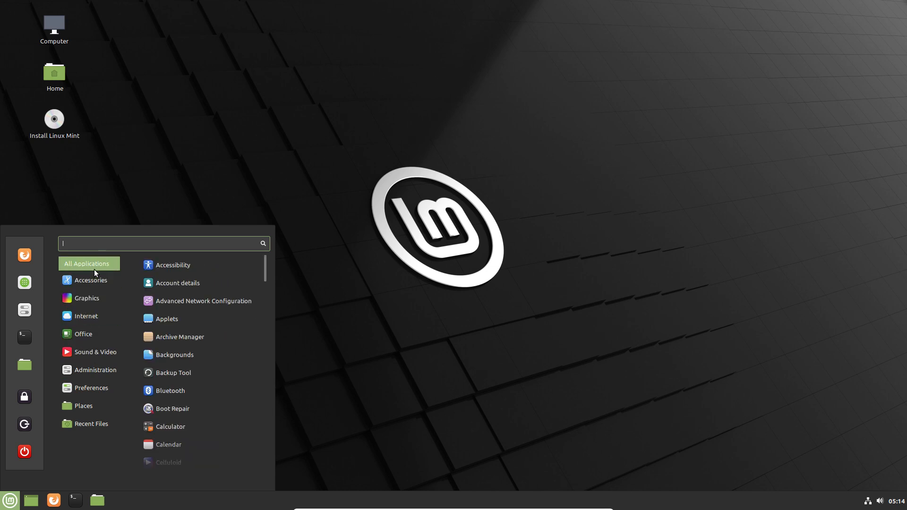
scroll(180, 413, "down", 6)
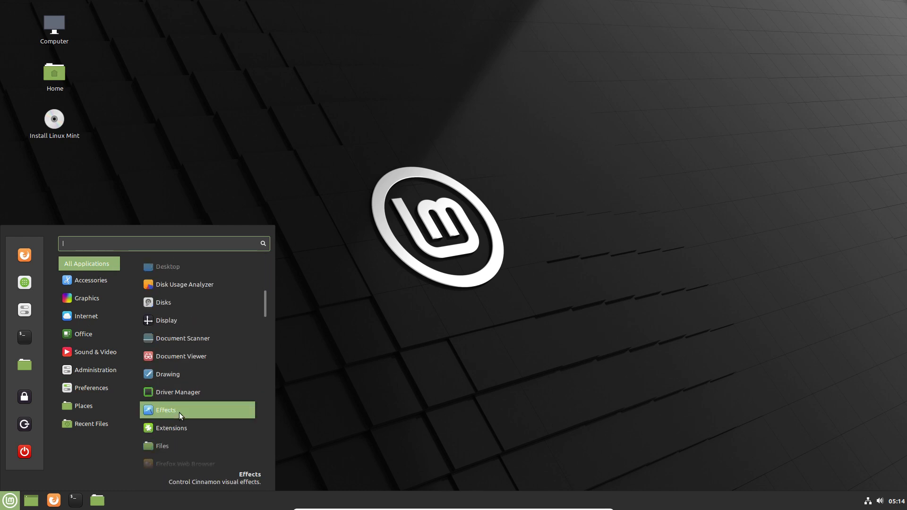
scroll(179, 413, "down", 15)
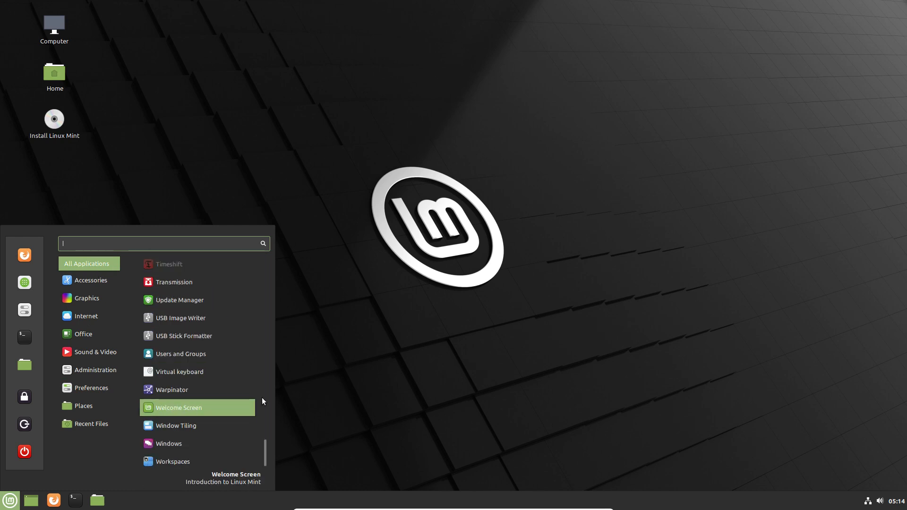
left_click(694, 407)
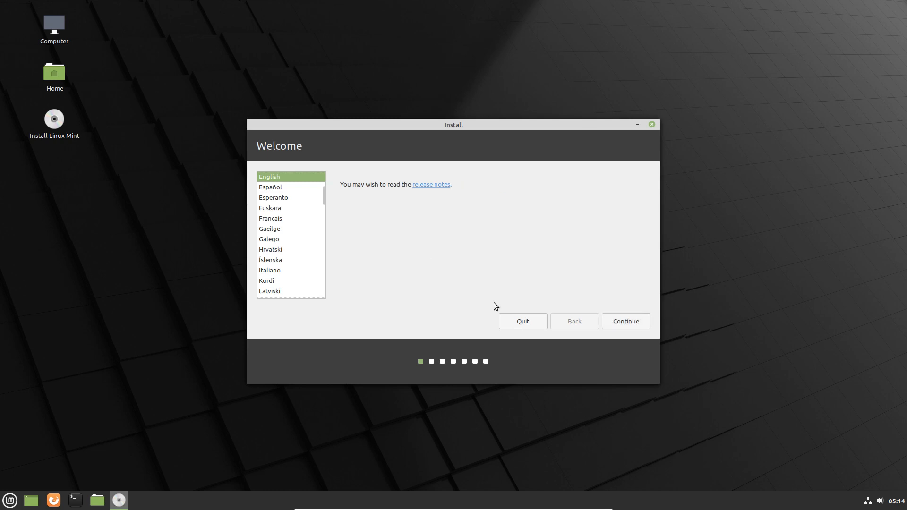
Pass the Welcome page, choose the Belgian keyboard layout, and skip multimedia codecs.
left_click(625, 322)
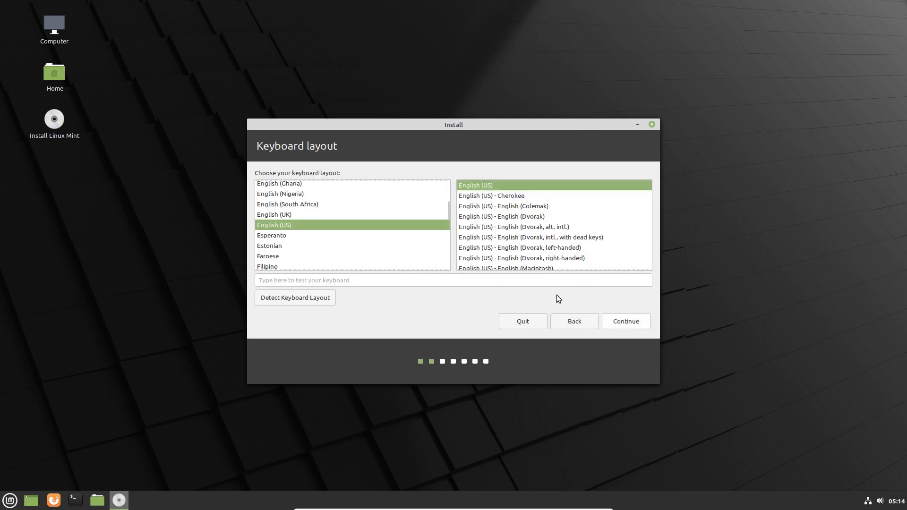
scroll(297, 248, "up", 5)
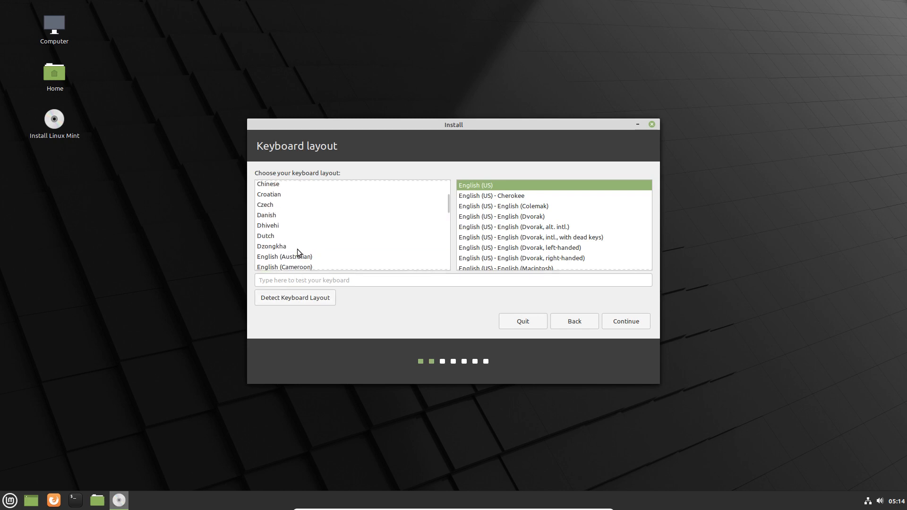
scroll(297, 249, "up", 5)
scroll(297, 249, "up", 2)
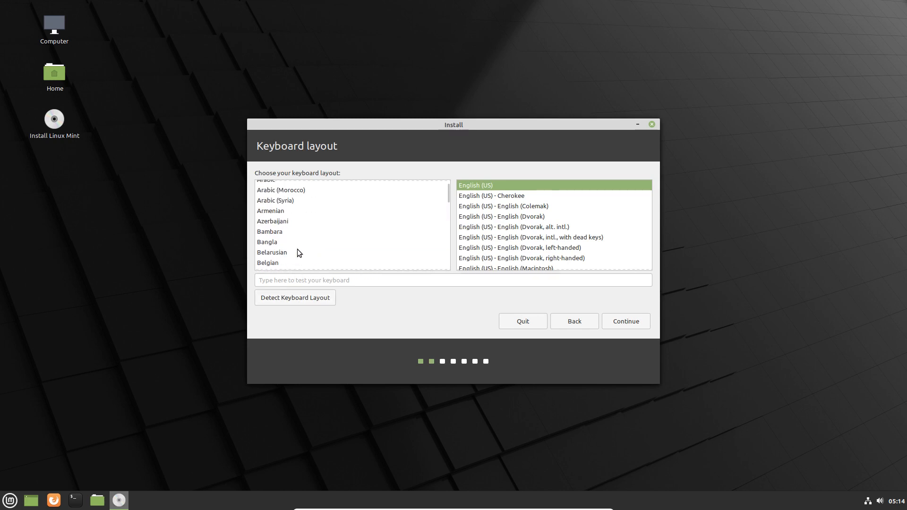
scroll(296, 248, "down", 2)
scroll(290, 204, "up", 1)
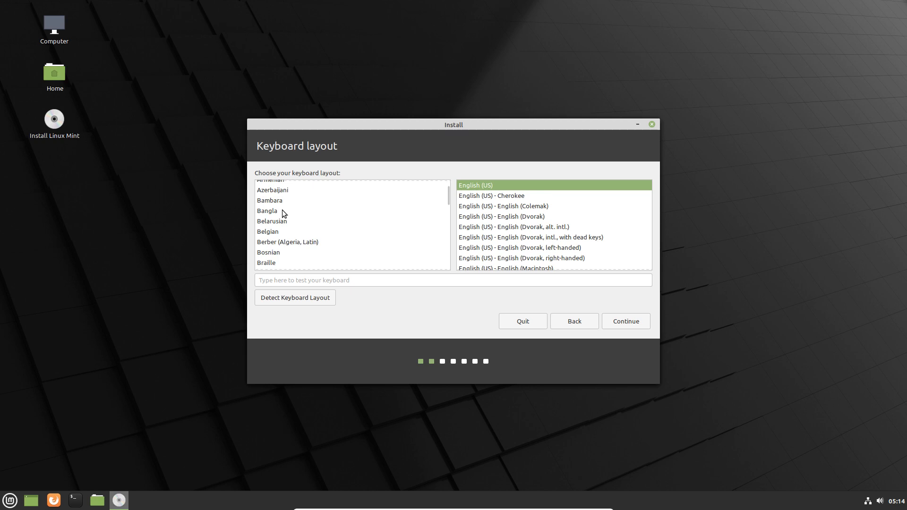
left_click(281, 232)
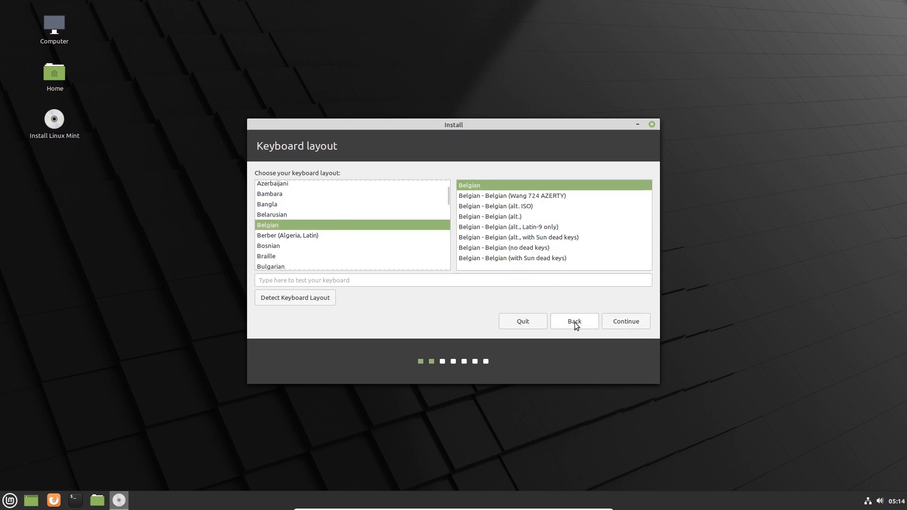
left_click(622, 325)
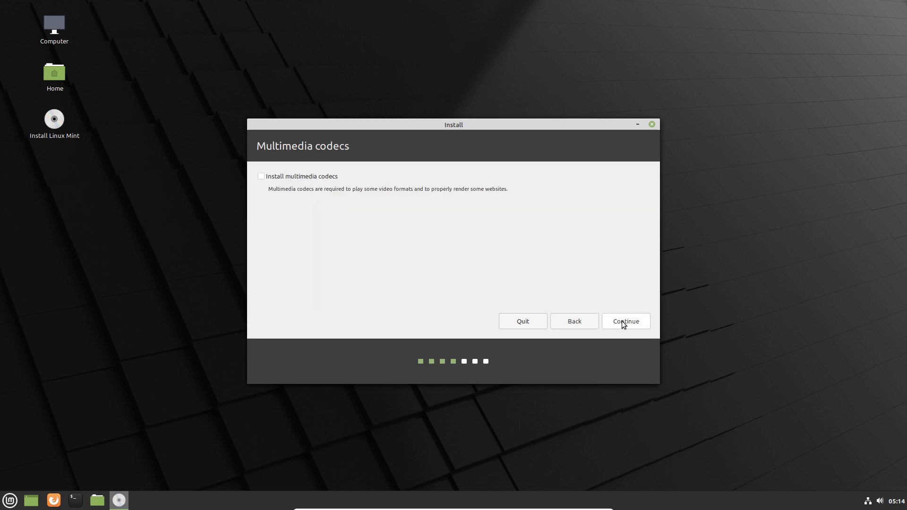
left_click(623, 323)
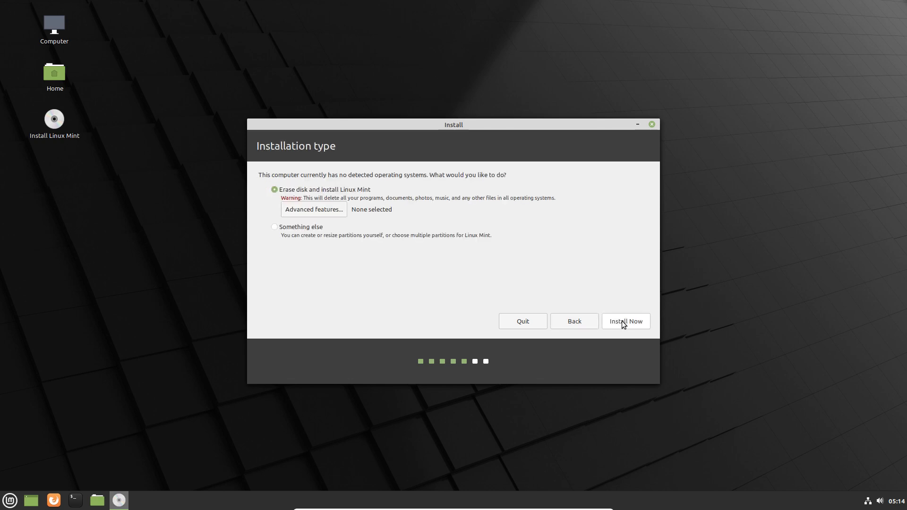
left_click(326, 210)
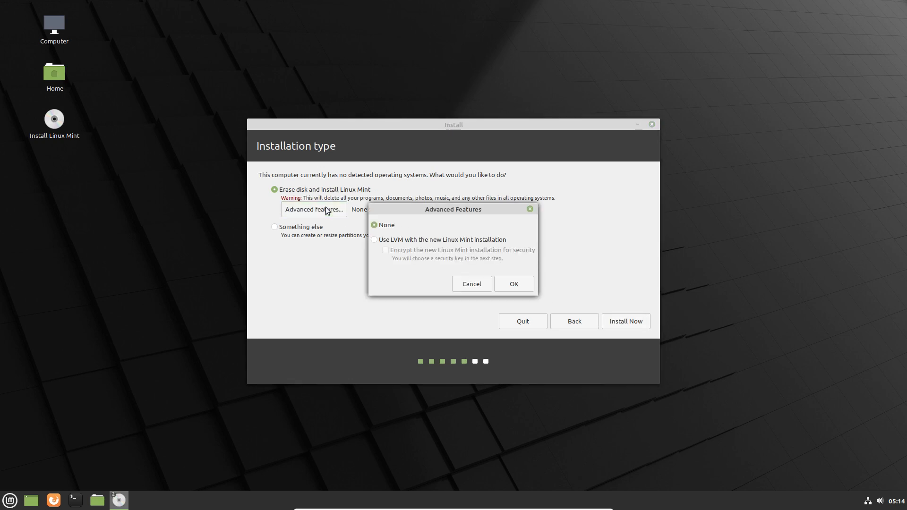
left_click(400, 241)
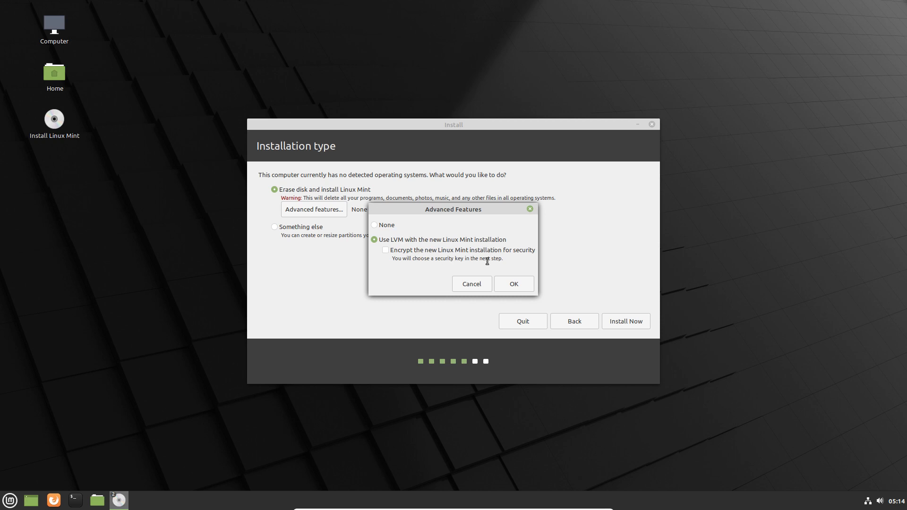
left_click(386, 250)
left_click(385, 251)
left_click(373, 225)
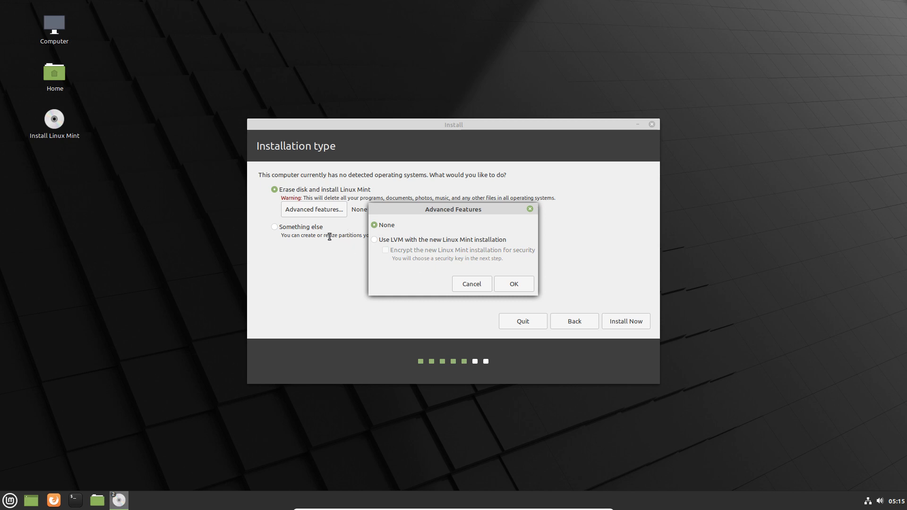
left_click(480, 285)
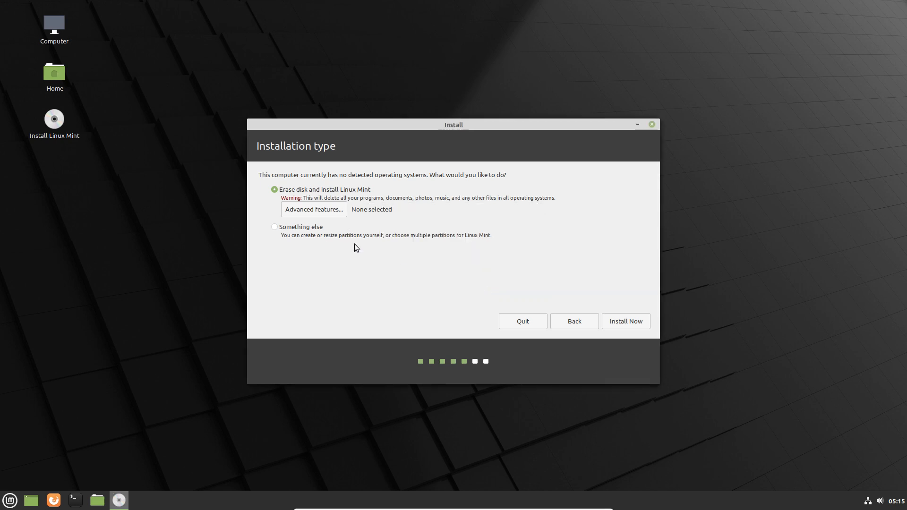
Choose manual partitioning, create a new partition table on /dev/sda, and start a partition in free space.
left_click(316, 228)
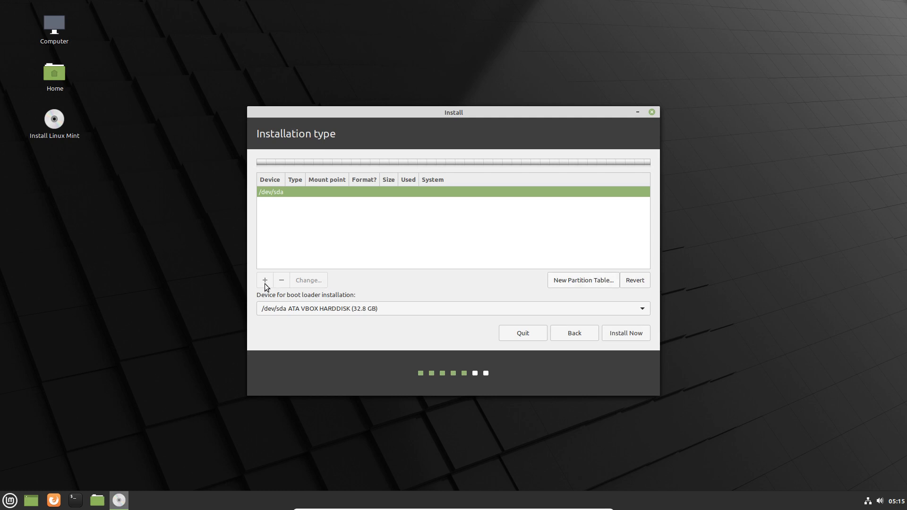
left_click(591, 283)
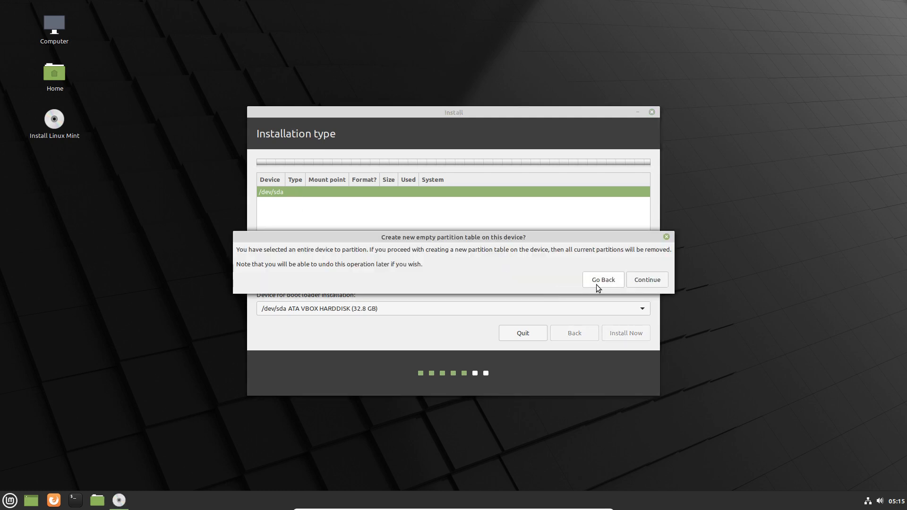
left_click(628, 281)
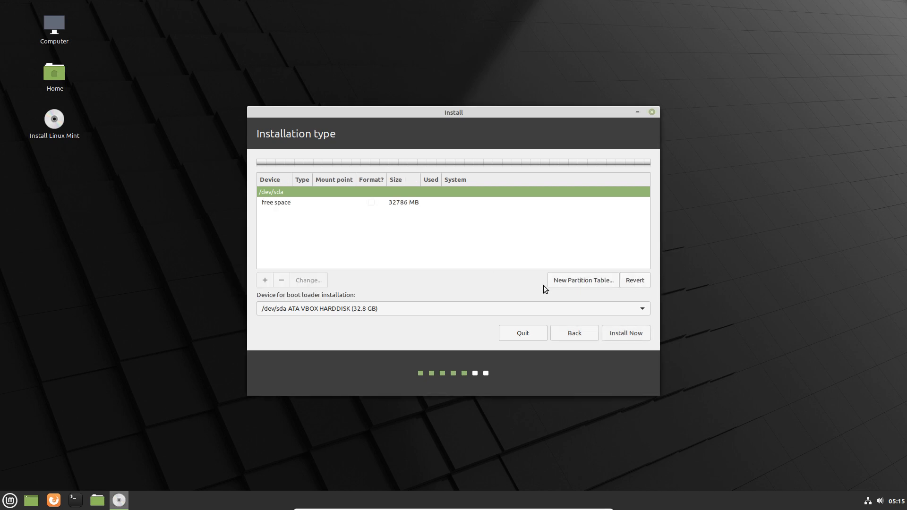
left_click(322, 204)
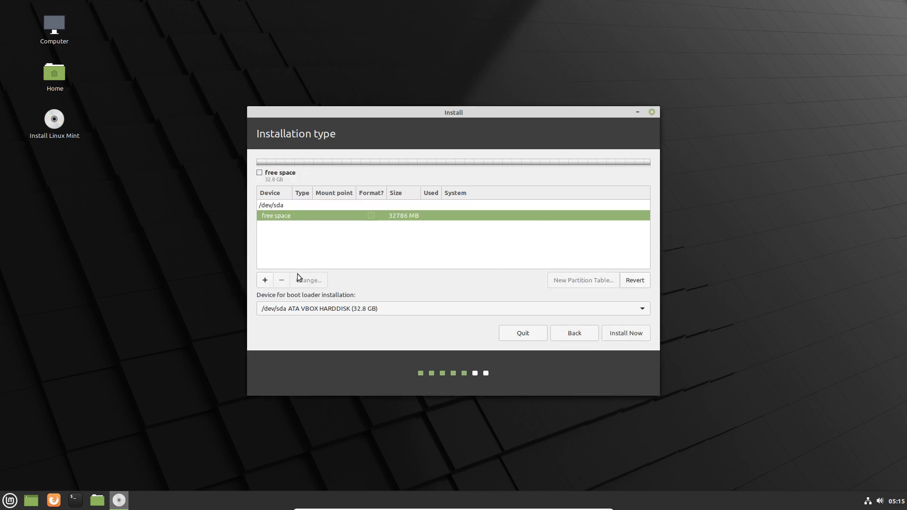
left_click(266, 280)
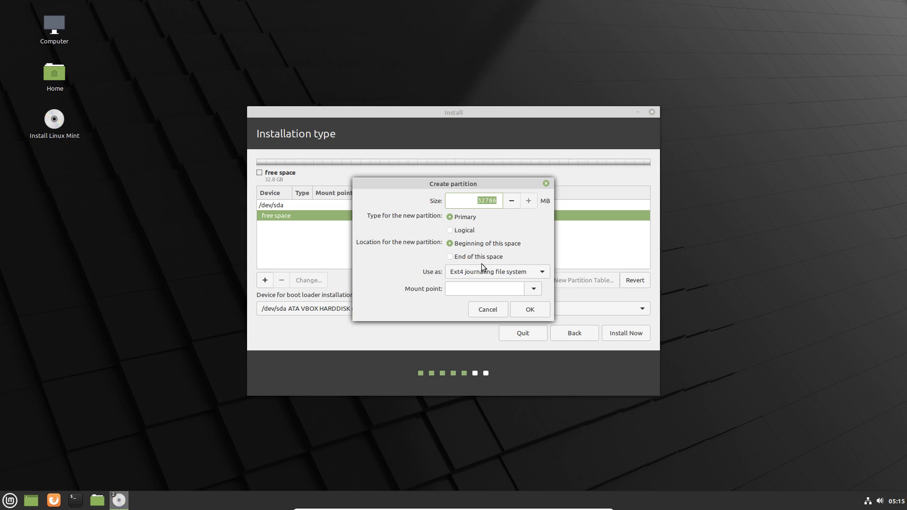
Leave Ext4 as the file system, cancel the partition, and return to Installation type.
left_click(523, 271)
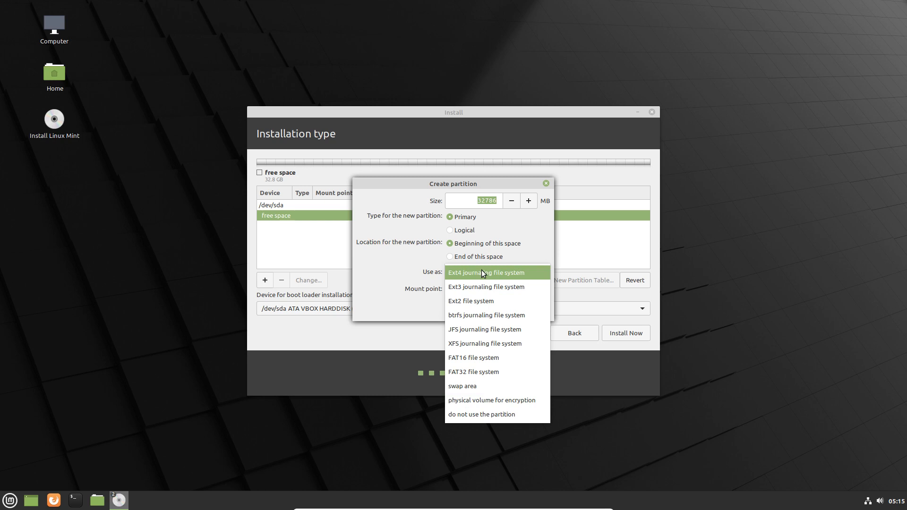
left_click(401, 285)
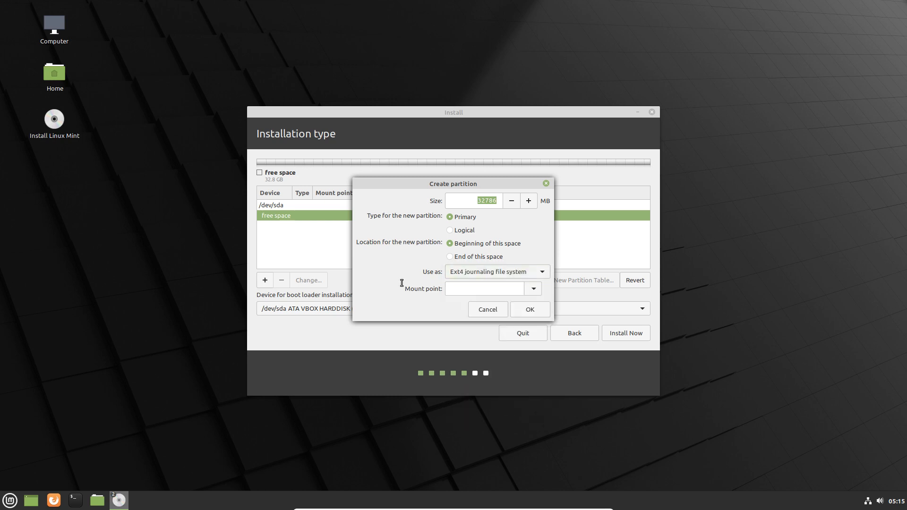
left_click(488, 309)
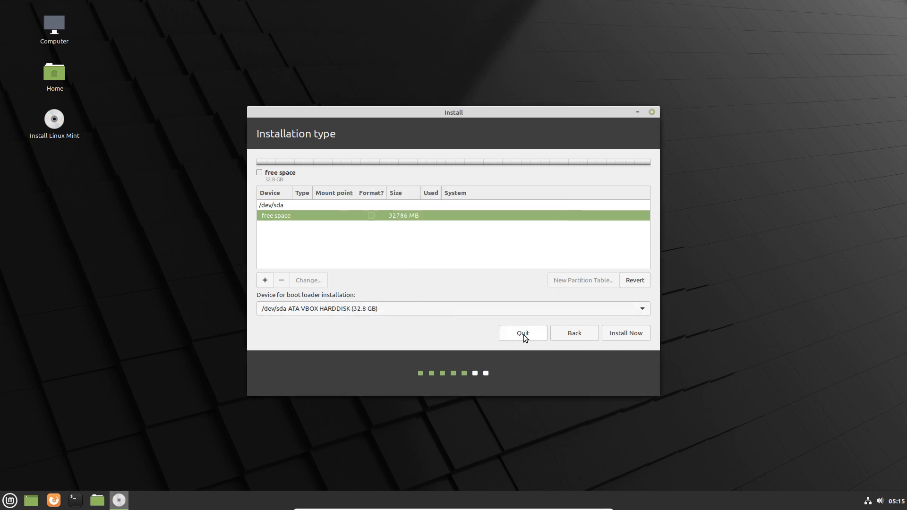
left_click(565, 333)
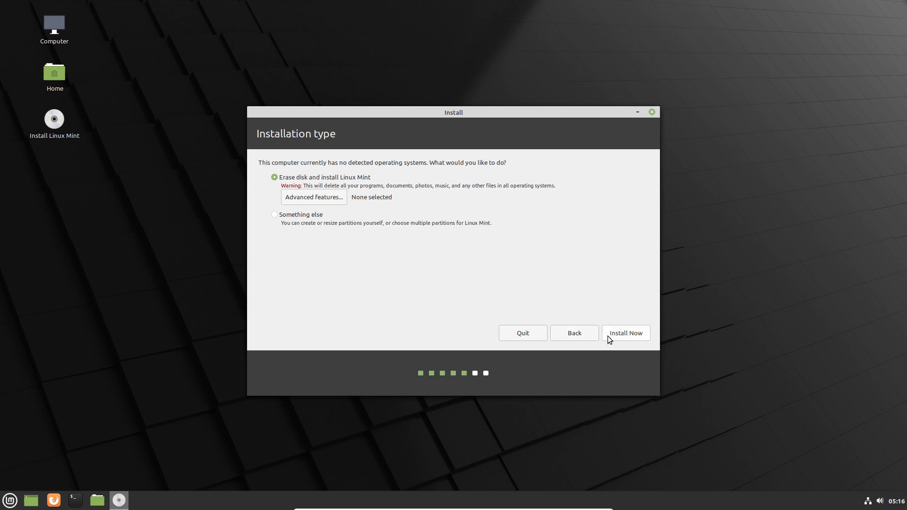
Install Now with the disk erased, confirm writing changes, and keep Brussels as location.
left_click(620, 337)
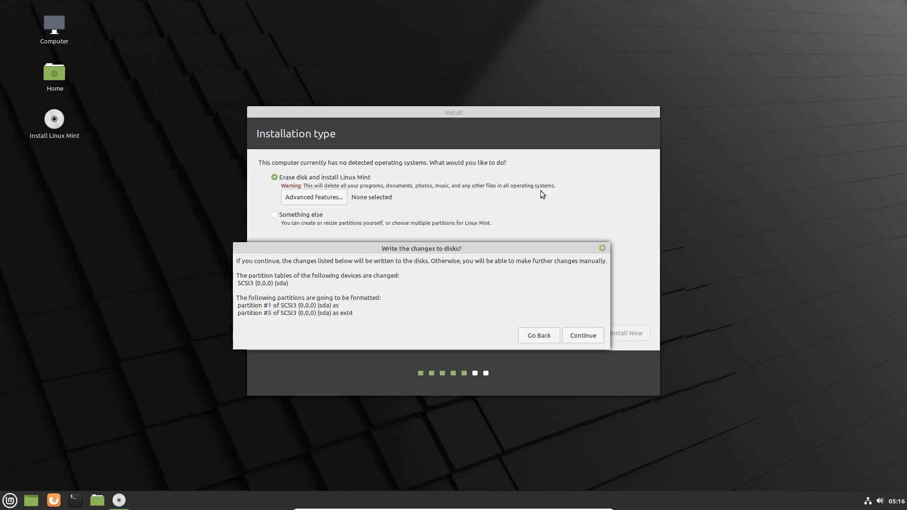
left_click(574, 337)
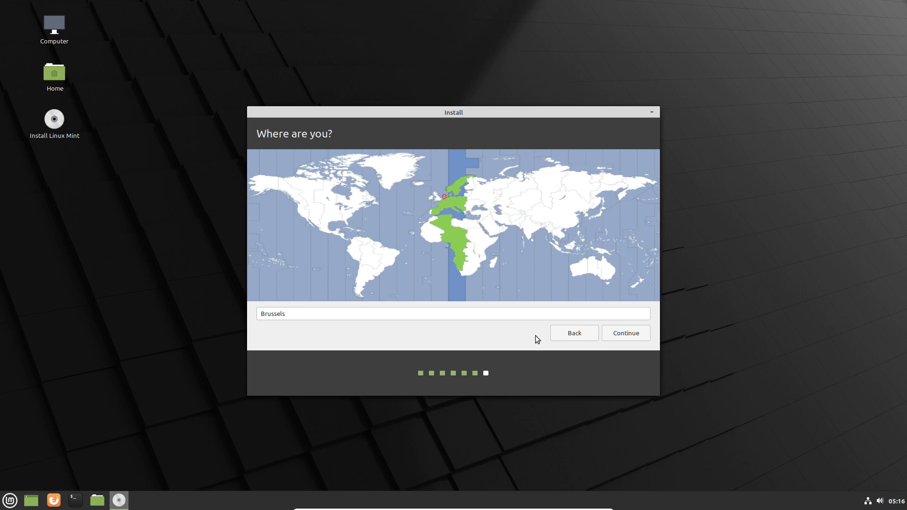
left_click(624, 336)
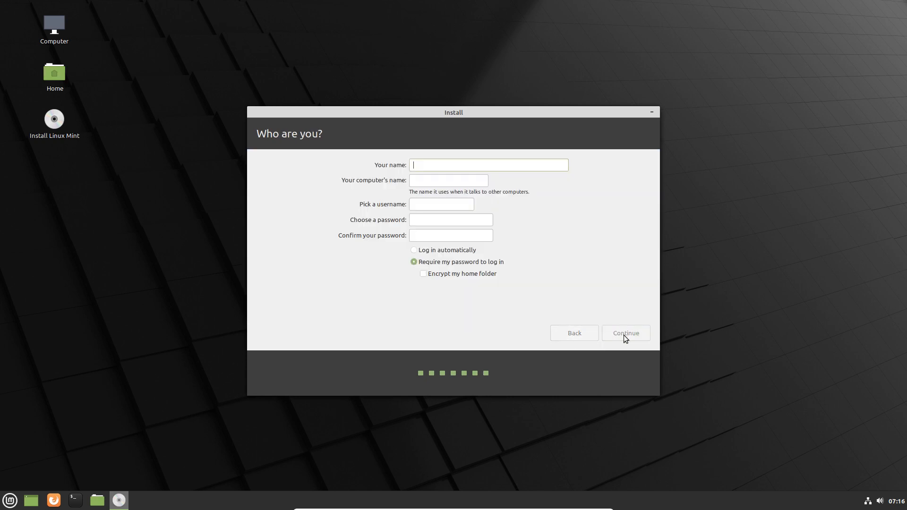
Enter the user's name and type the account password twice in the Who are you form.
key("Tab")
key("Tab")
key("Tab")
key("Tab")
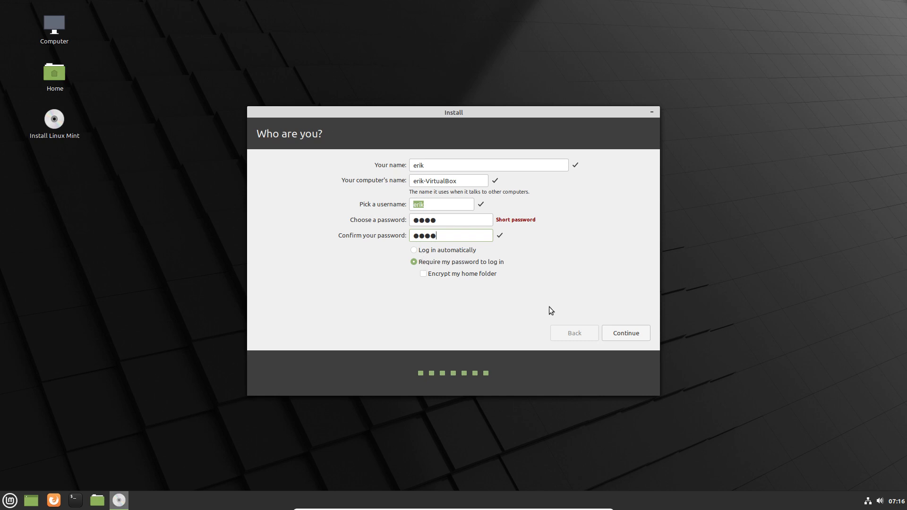
Accept the account details so installation begins, then open the Mint applications menu.
left_click(631, 334)
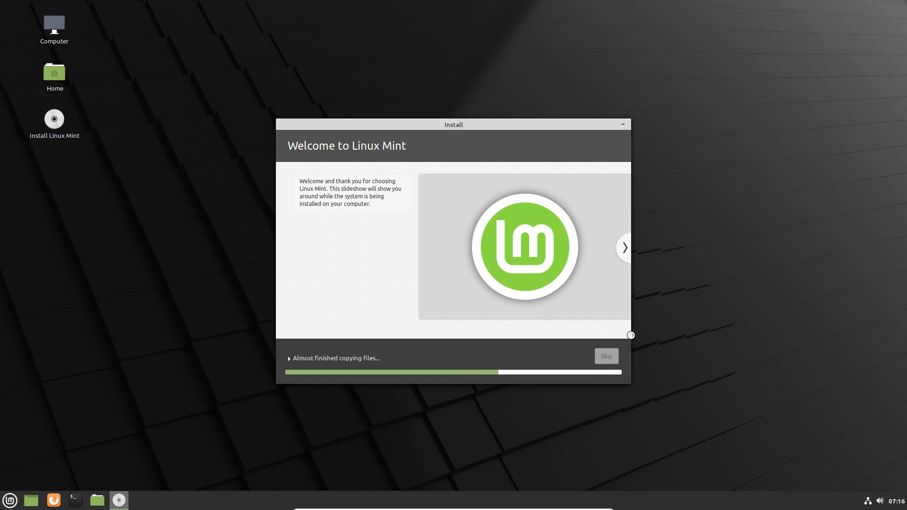
left_click(10, 500)
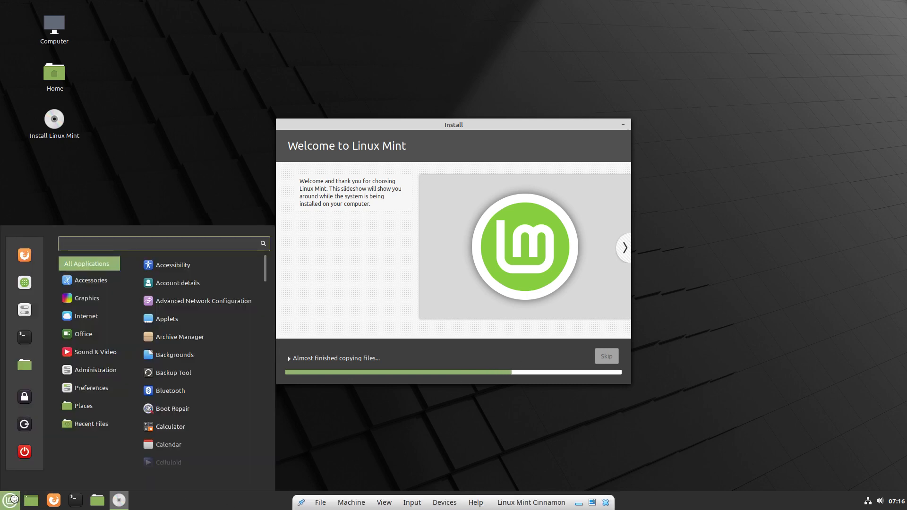
Browse the Mint menu categories toward Administration > Boot Repair.
mouse_move(85, 406)
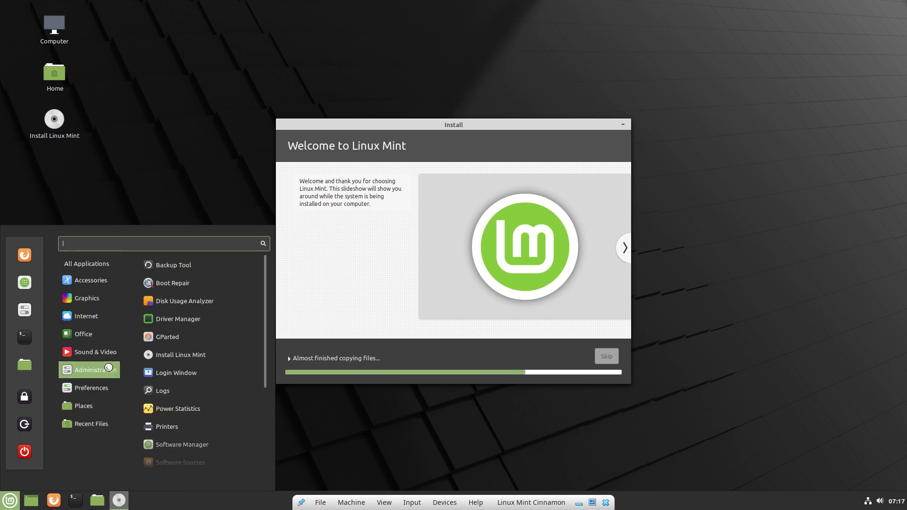
mouse_move(104, 349)
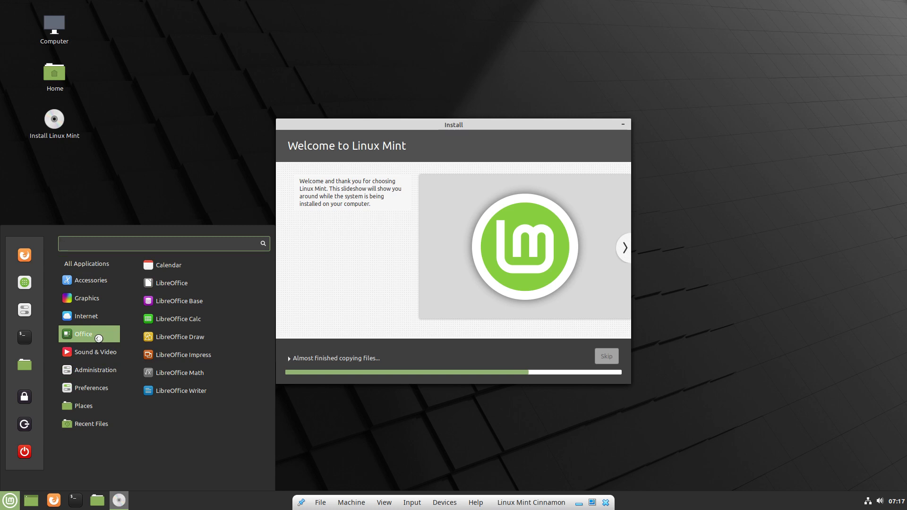
mouse_move(99, 319)
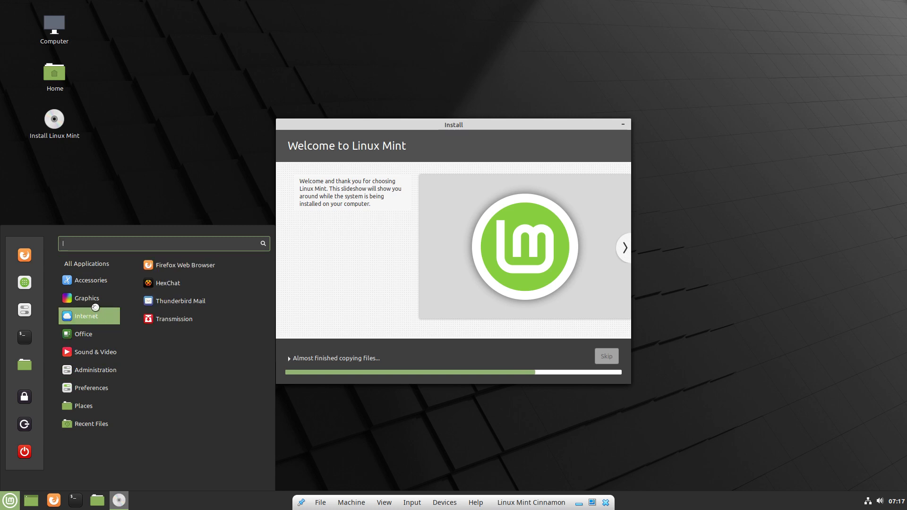
mouse_move(97, 277)
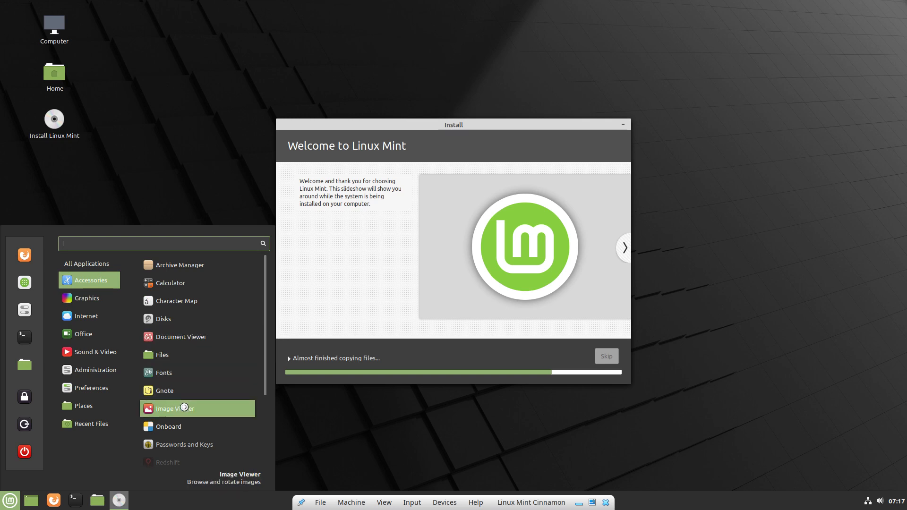
scroll(185, 409, "down", 3)
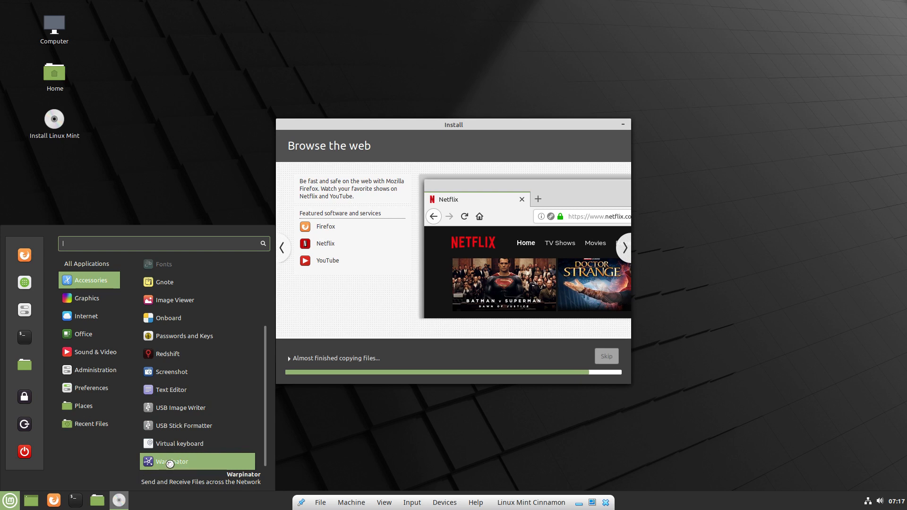
scroll(197, 355, "up", 3)
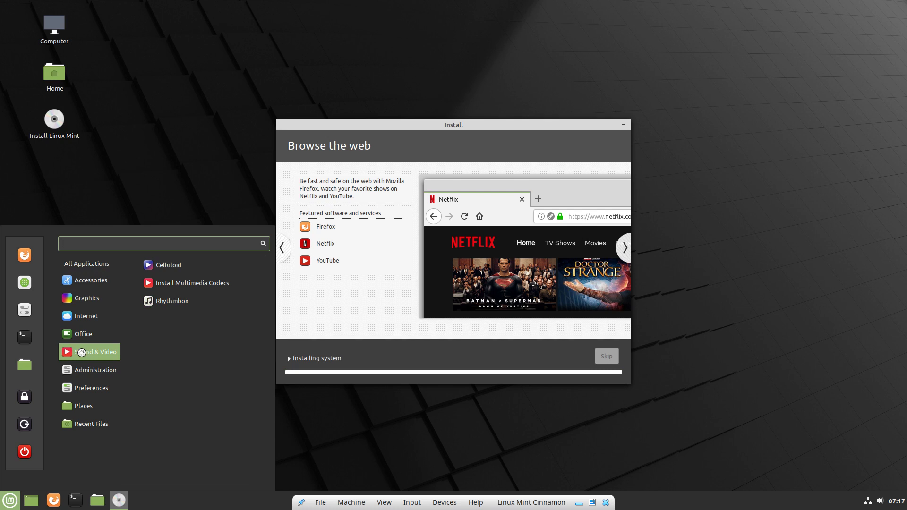
mouse_move(80, 370)
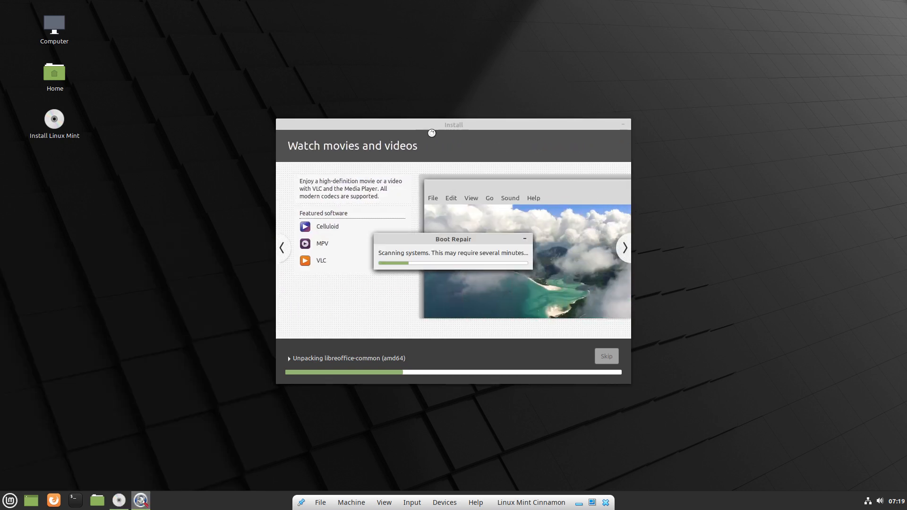
Move the Boot Repair window up and view its About details and SourceForge project page.
left_click_drag(449, 239, 458, 158)
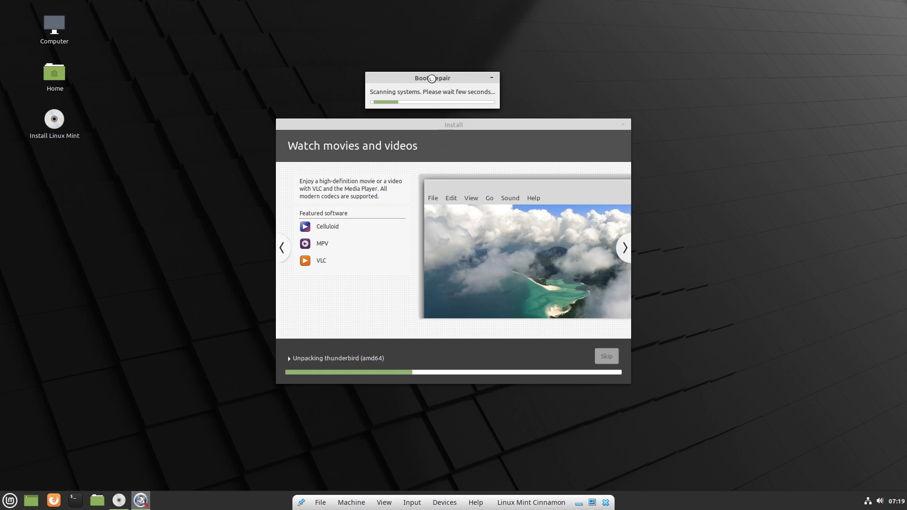
left_click_drag(430, 77, 441, 52)
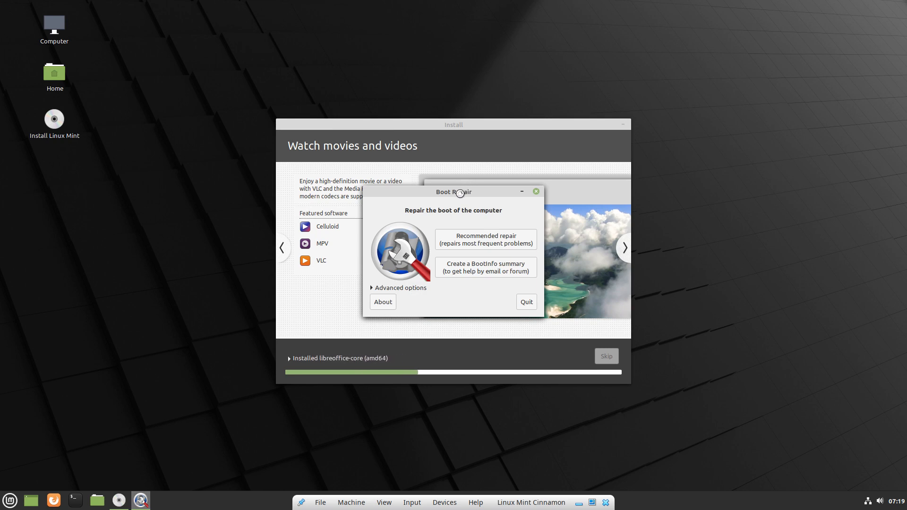
left_click(384, 301)
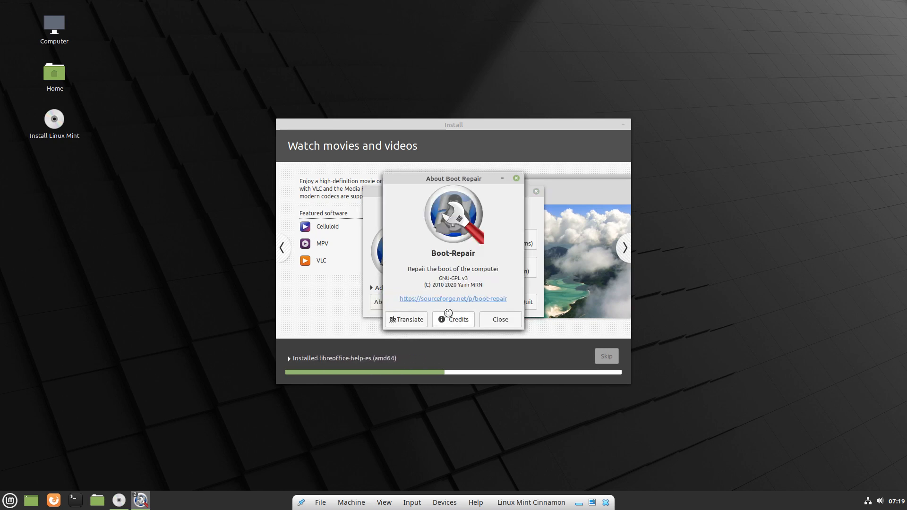
left_click(494, 299)
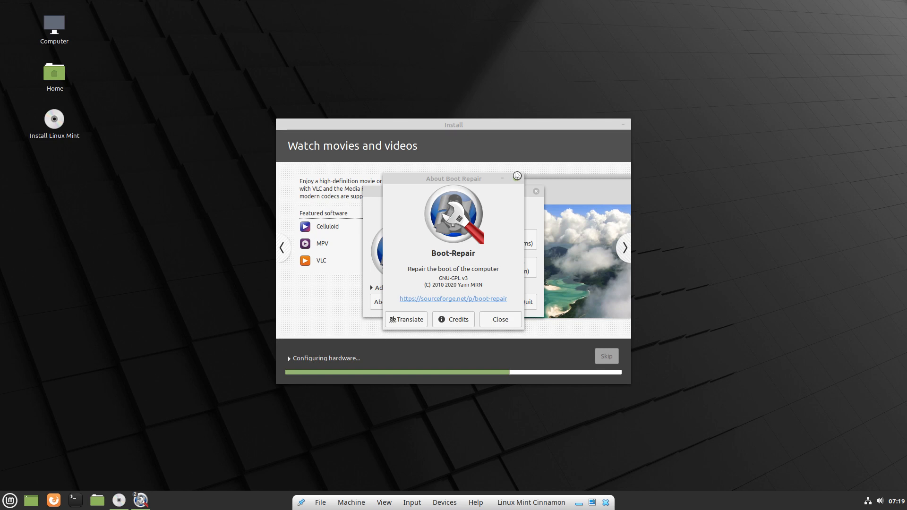
Close the About details, quit Boot Repair and acknowledge the 'Operation aborted' notice.
left_click(506, 317)
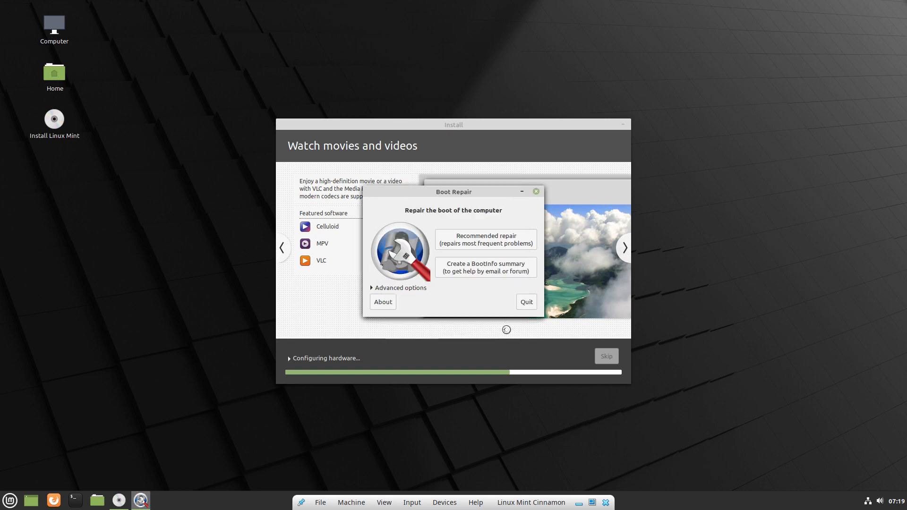
left_click(526, 301)
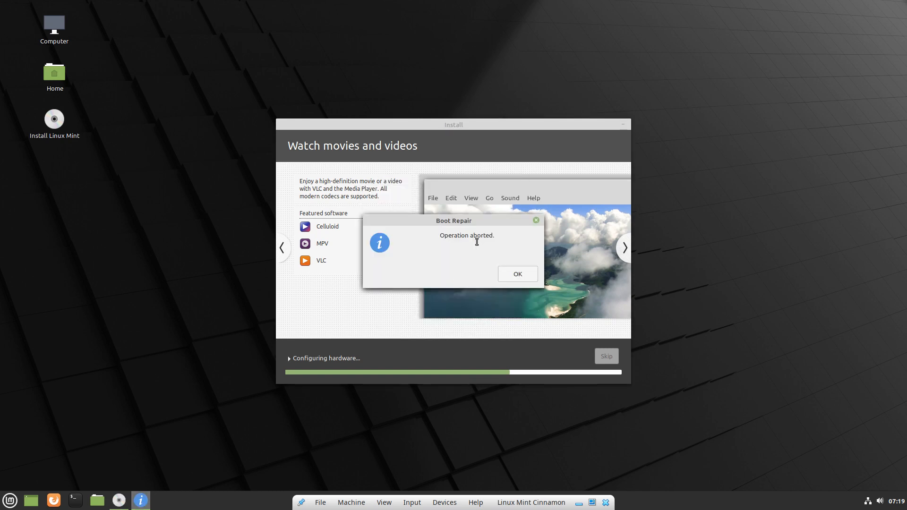
left_click(517, 273)
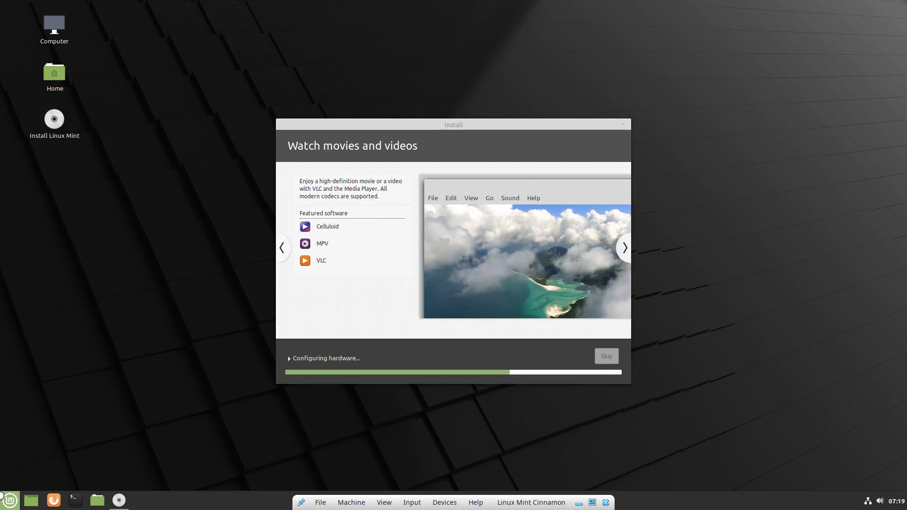
Launch Software Manager from the applications menu and review its About information.
left_click(10, 500)
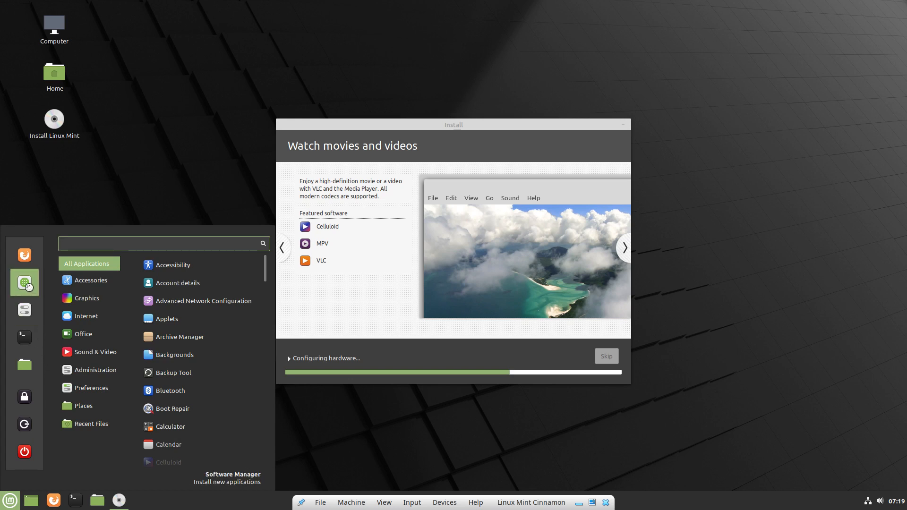
left_click(27, 286)
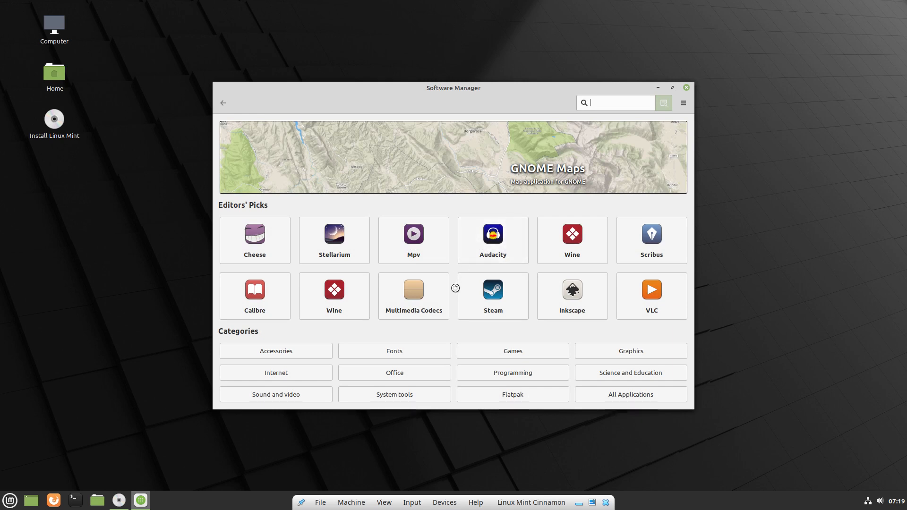
left_click(683, 105)
left_click(733, 172)
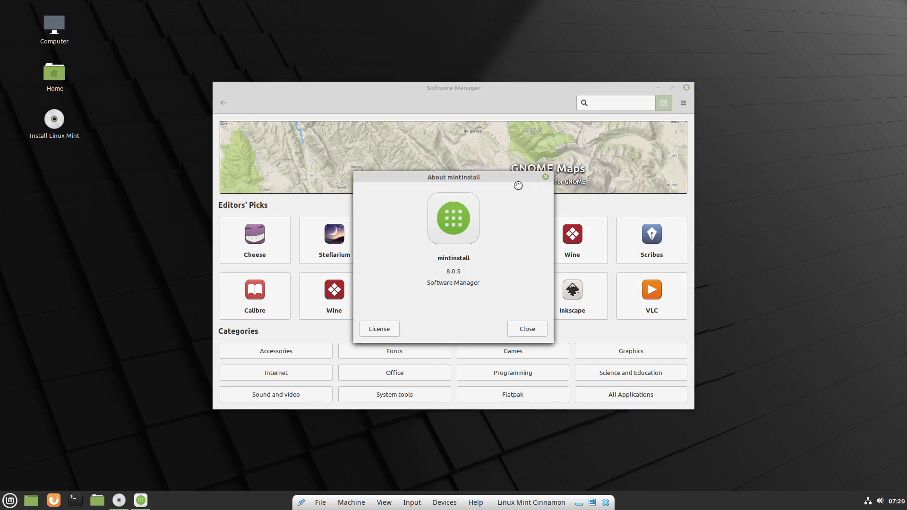
left_click_drag(490, 179, 762, 183)
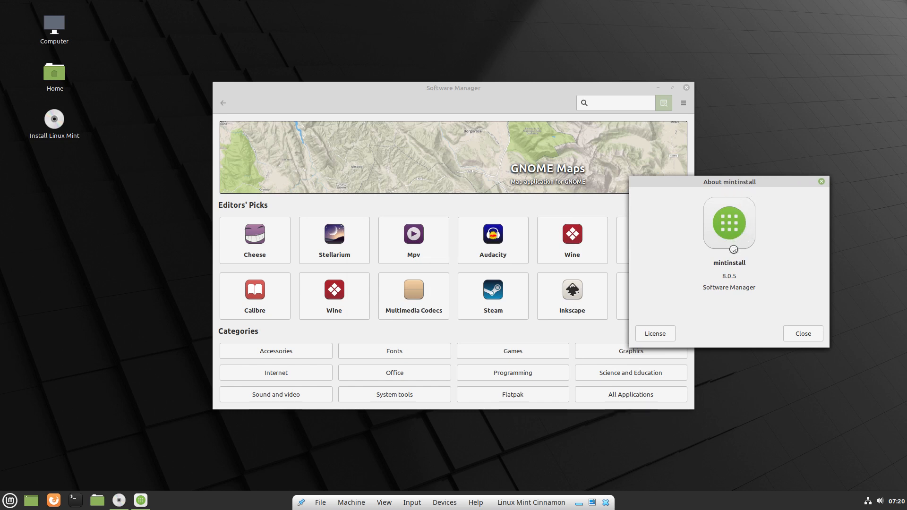
left_click_drag(707, 286, 758, 285)
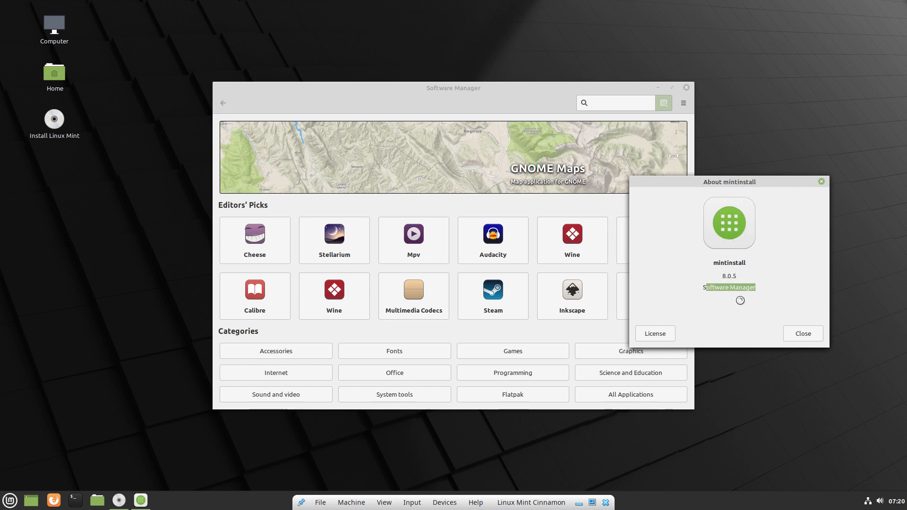
left_click_drag(718, 178, 756, 180)
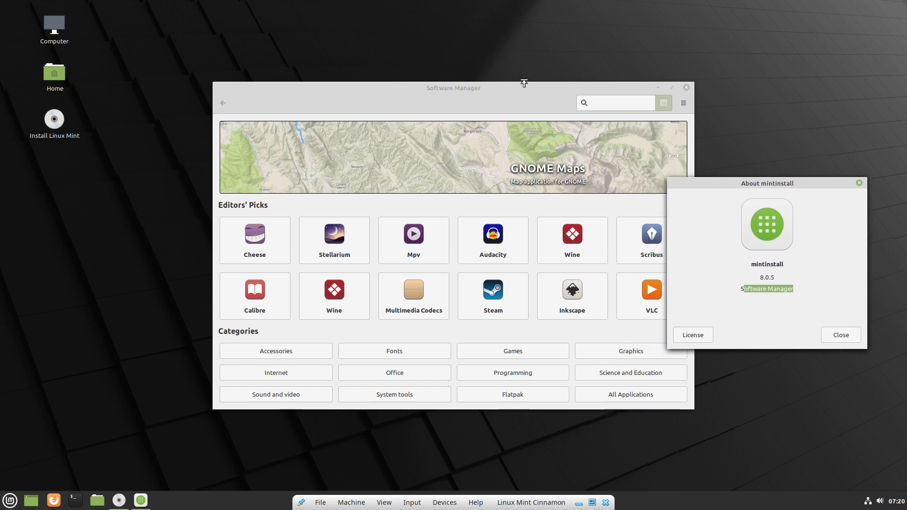
left_click_drag(451, 85, 362, 40)
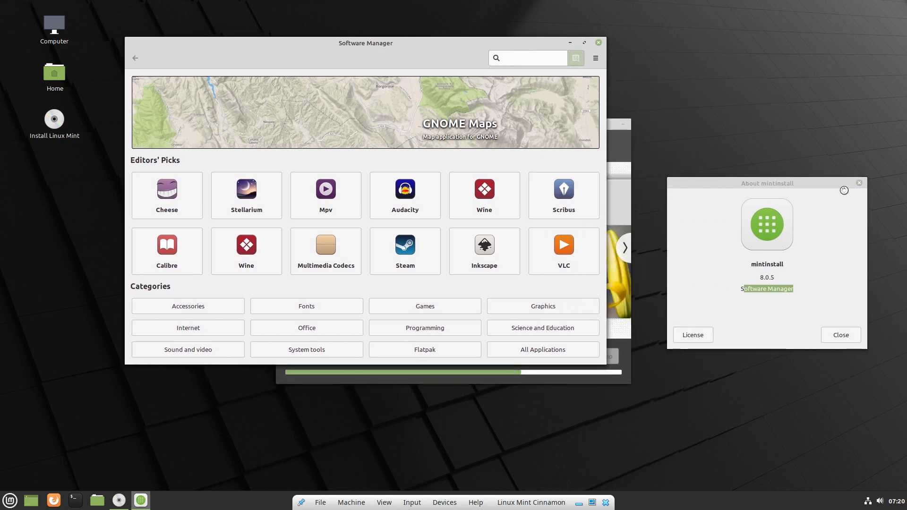
left_click(858, 181)
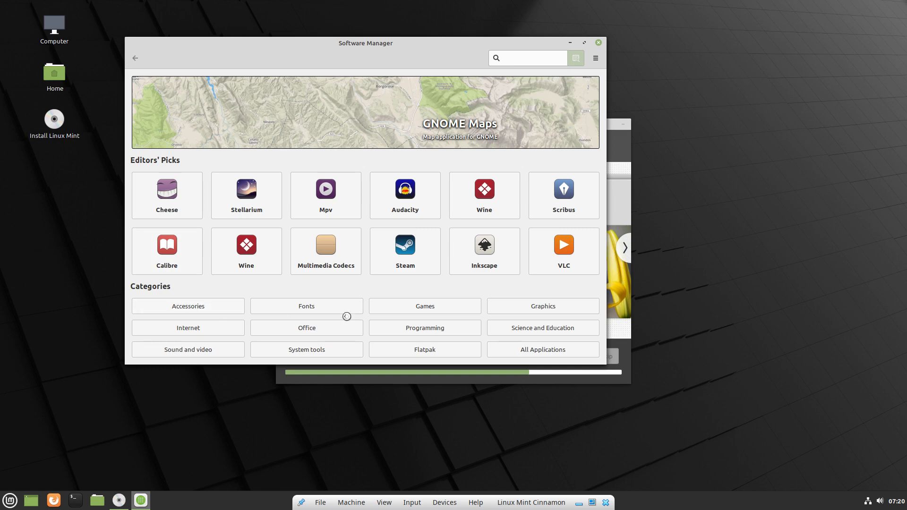
In the Office category, view Libreoffice-draw and Joe details, then open Mousepad's details.
left_click(362, 333)
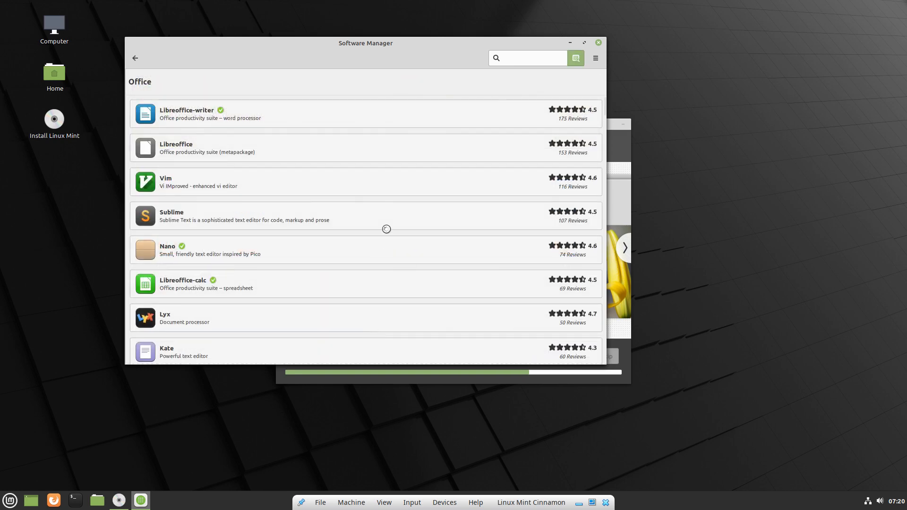
scroll(387, 224, "down", 5)
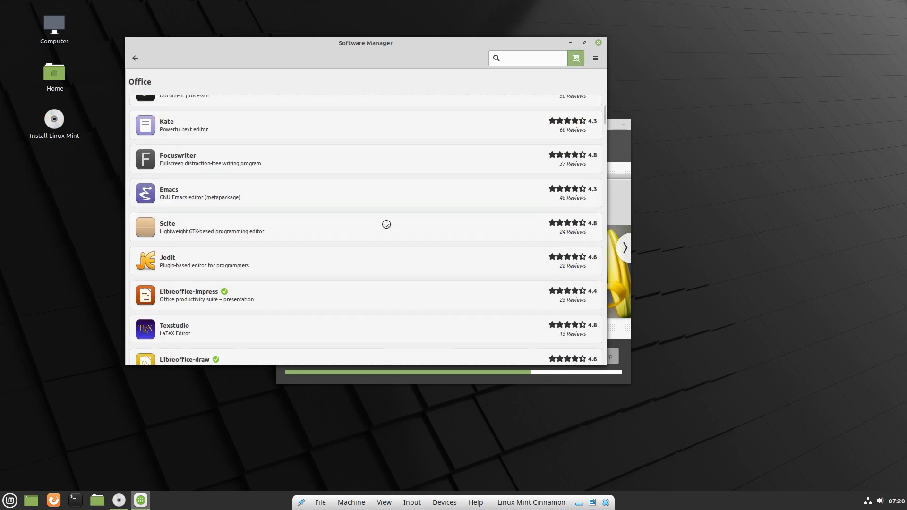
left_click(368, 136)
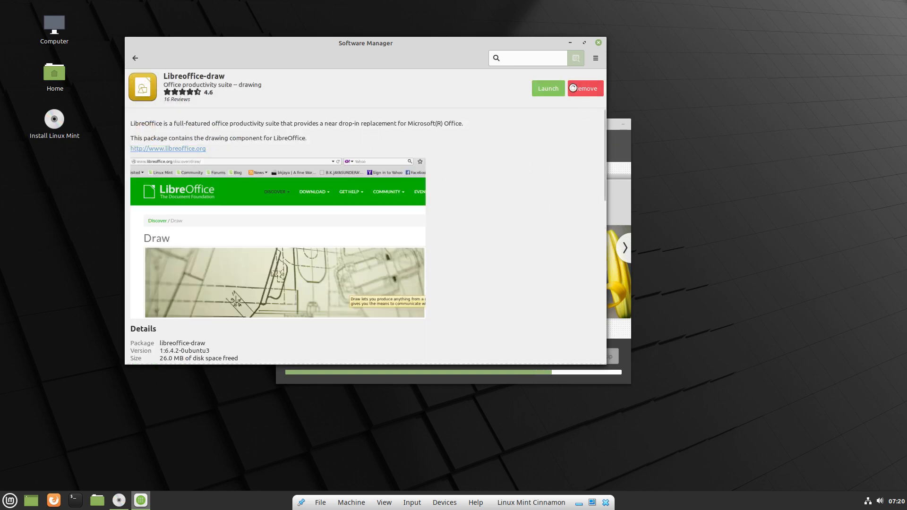
left_click(135, 58)
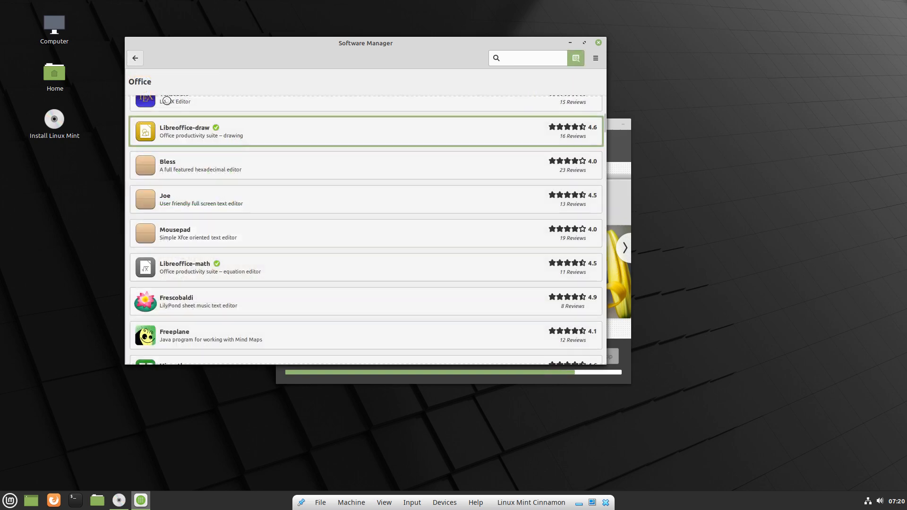
left_click(203, 203)
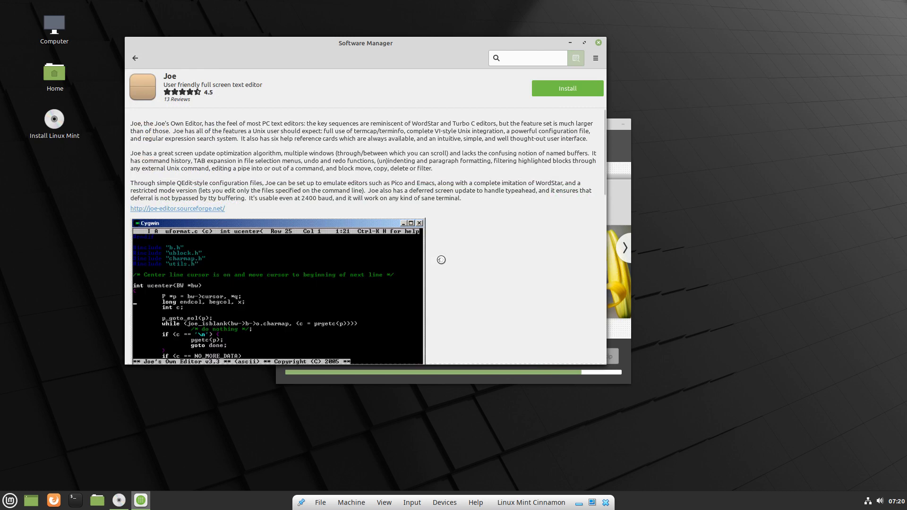
scroll(255, 163, "down", 3)
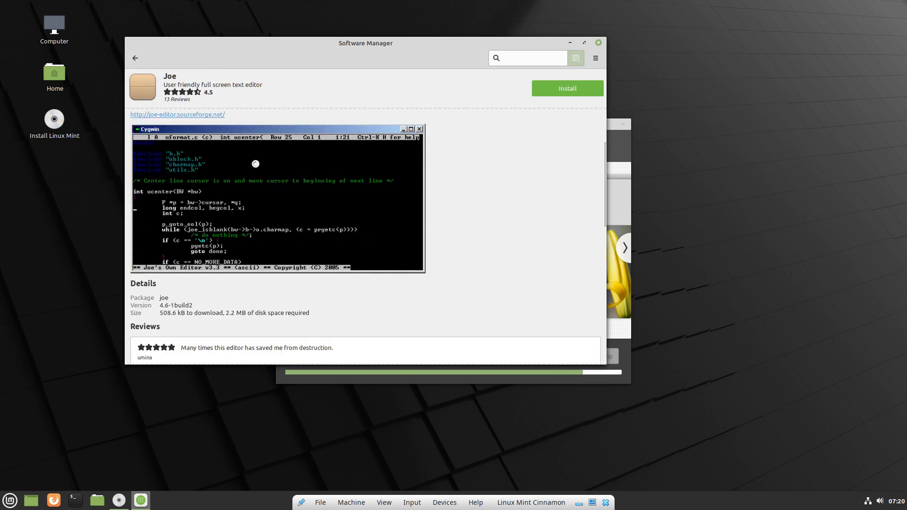
scroll(255, 164, "down", 3)
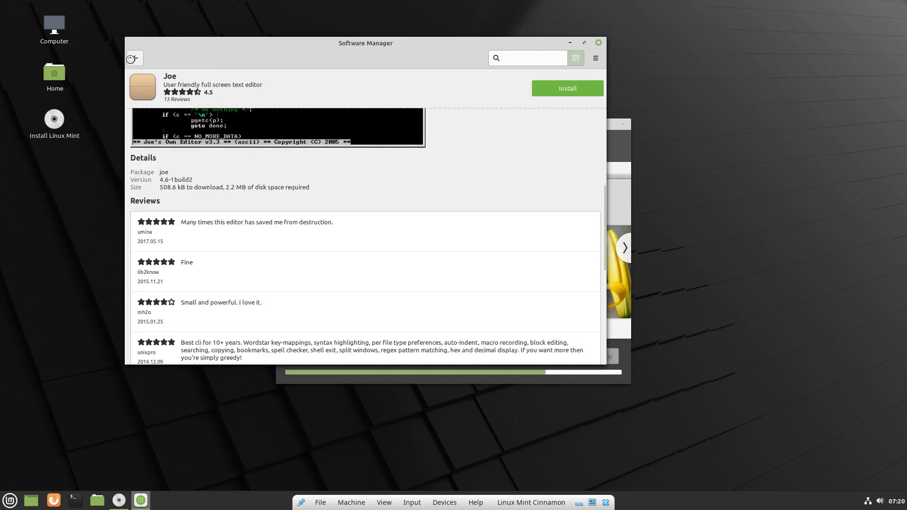
left_click(135, 57)
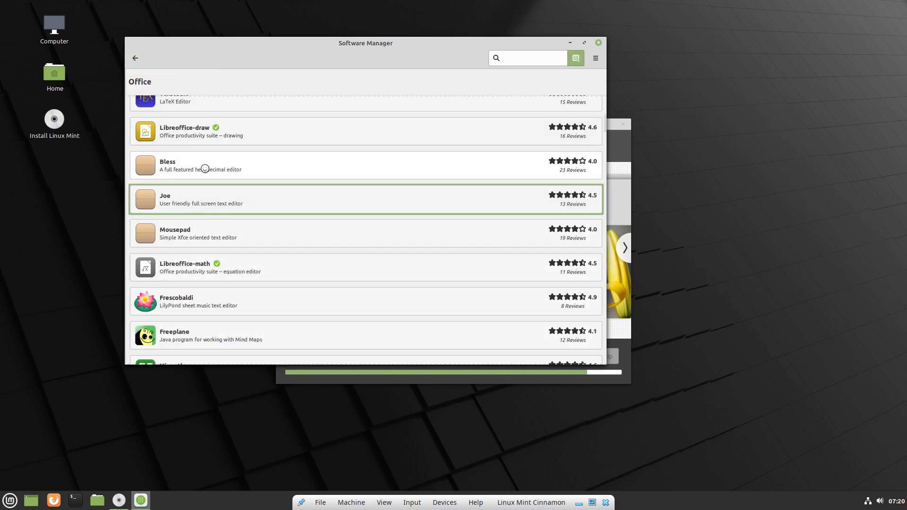
left_click(206, 227)
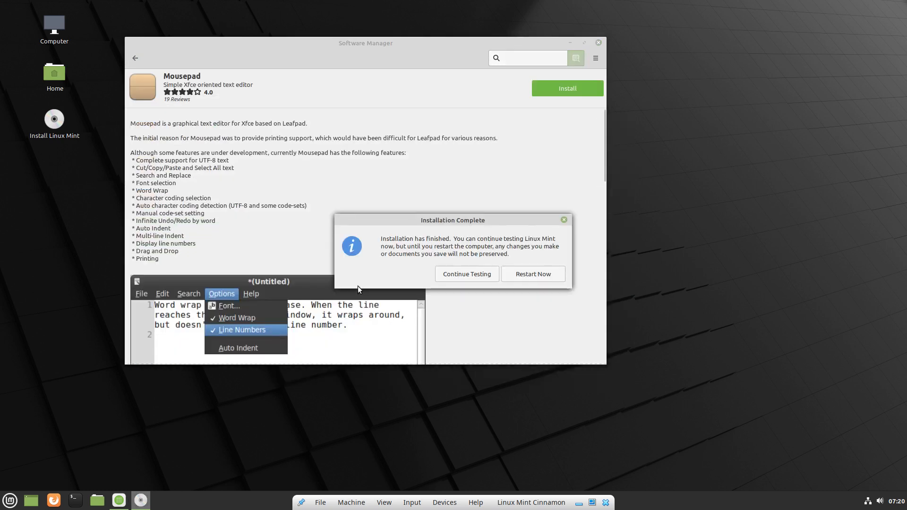
Close the software catalogue and restart into the installed system, confirming the medium removal.
left_click(599, 43)
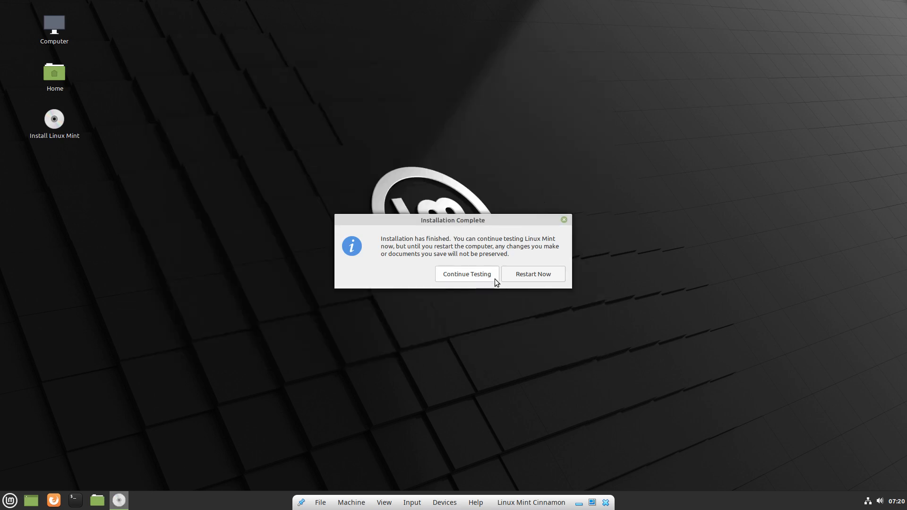
left_click(531, 271)
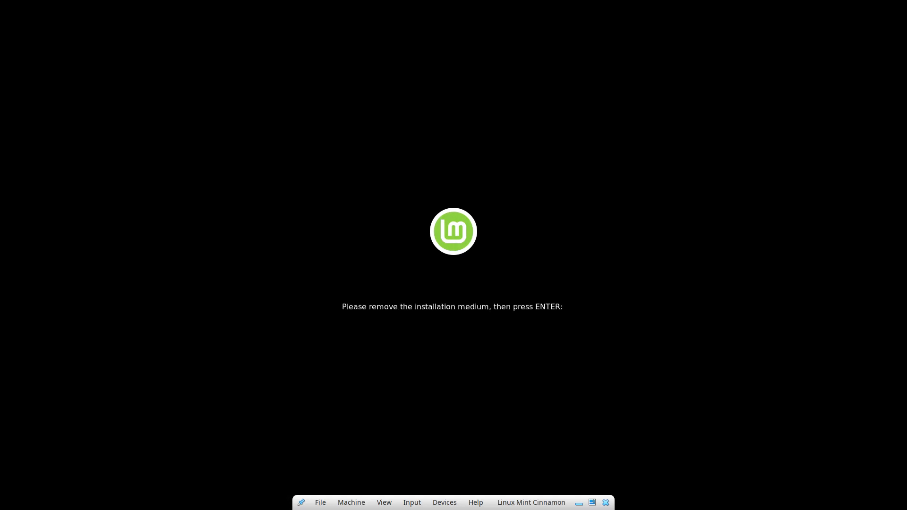
key("Return")
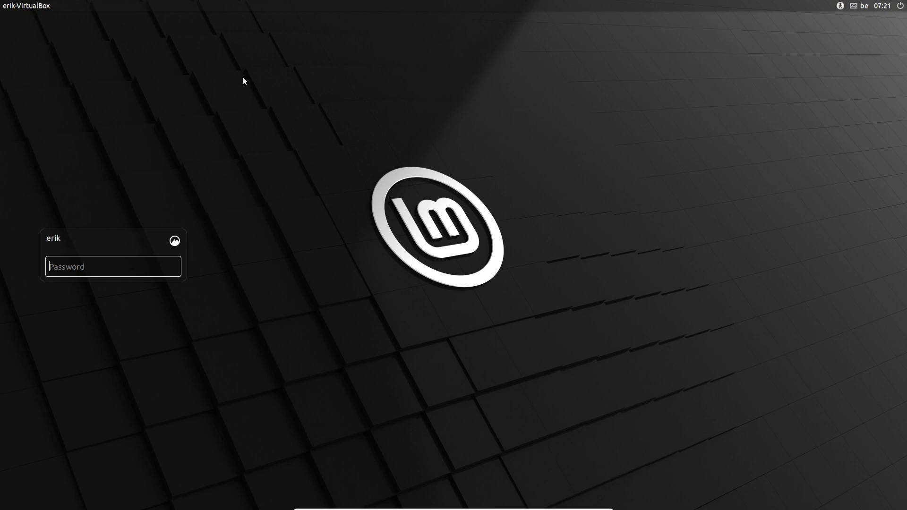
Check the login screen's accessibility and session options, then log in with the account password.
left_click(839, 7)
left_click(174, 245)
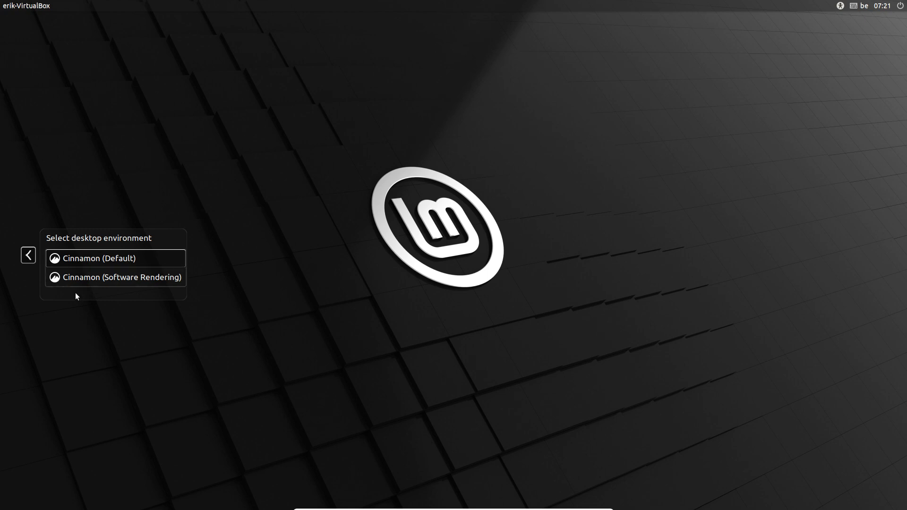
left_click(121, 257)
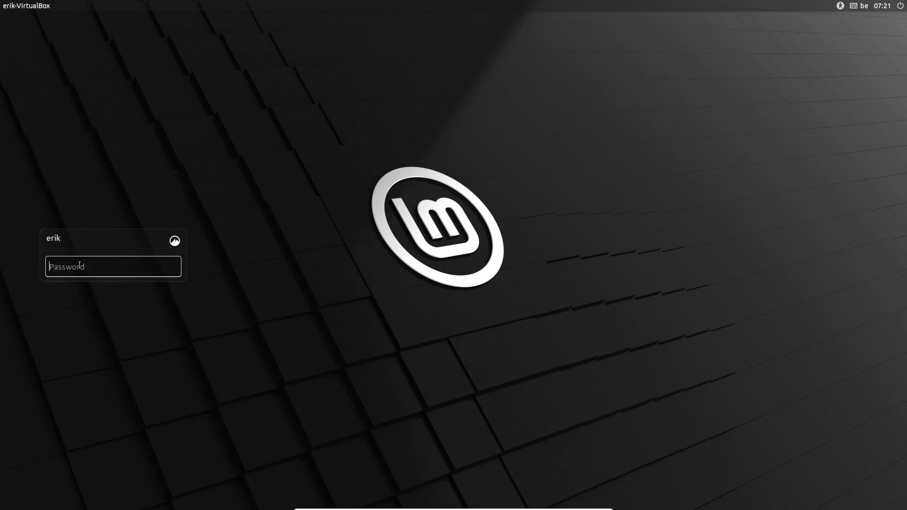
type("••••")
key("Return")
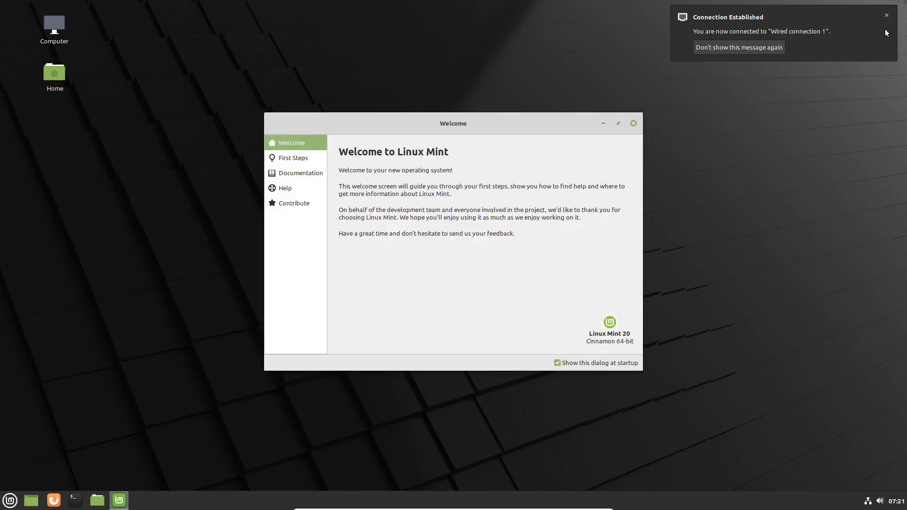
Dismiss the notifications and, on First Steps, settle on a light-blue accent after trying orange and purple.
left_click(886, 17)
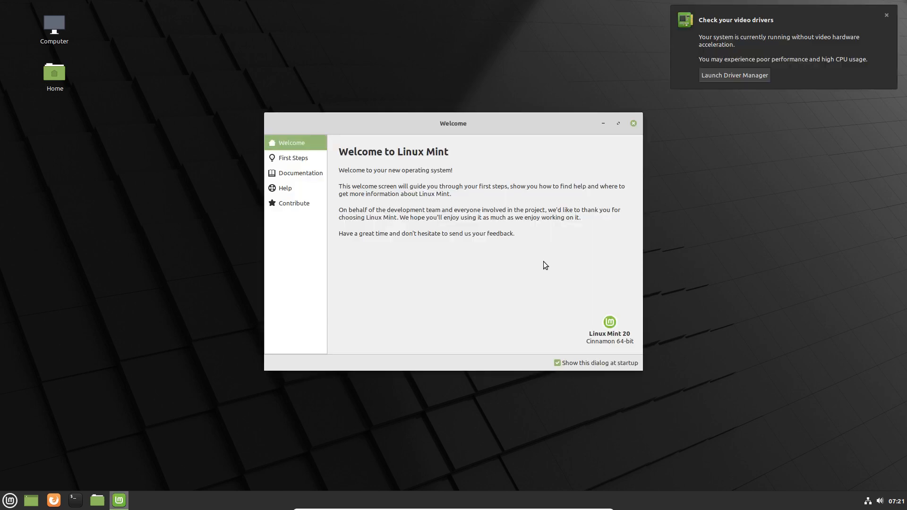
left_click(828, 15)
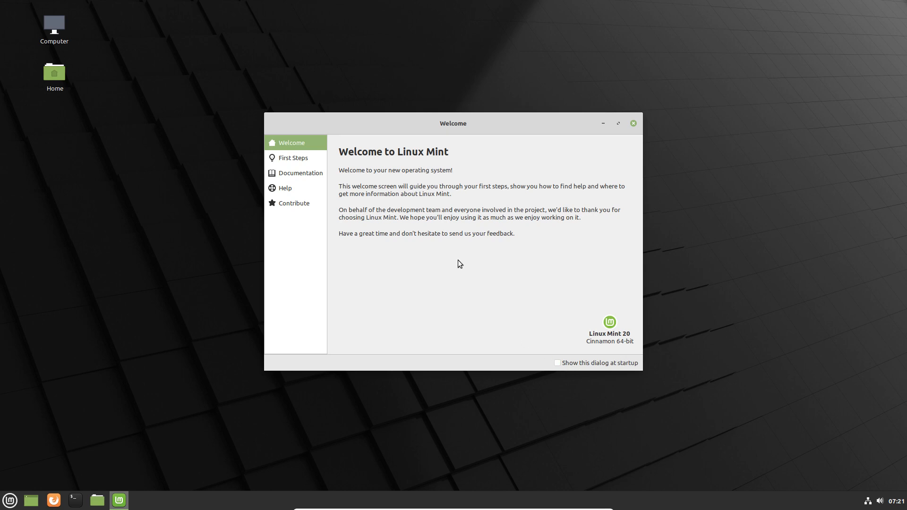
left_click(304, 158)
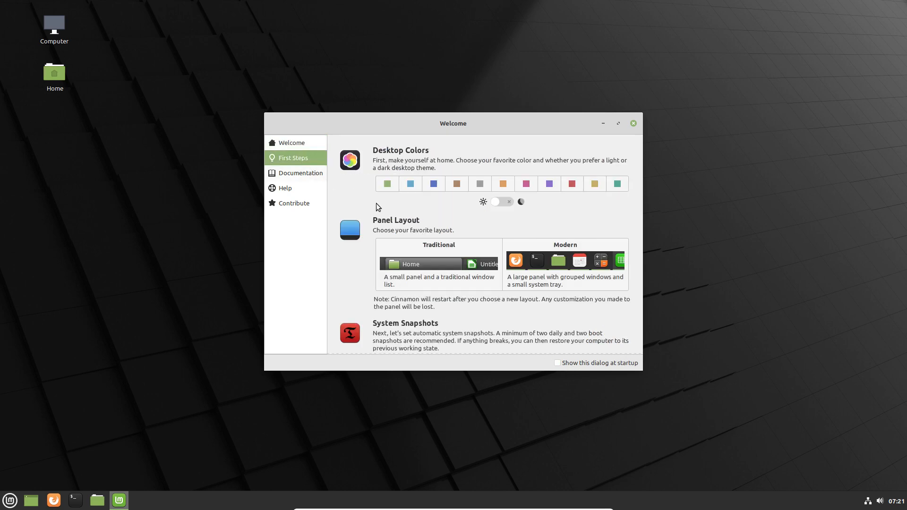
left_click(503, 184)
left_click(549, 184)
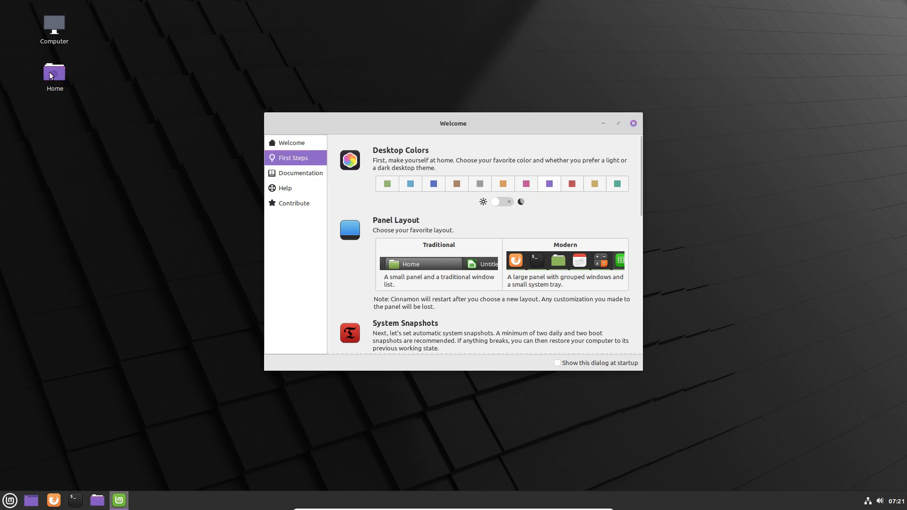
left_click(415, 187)
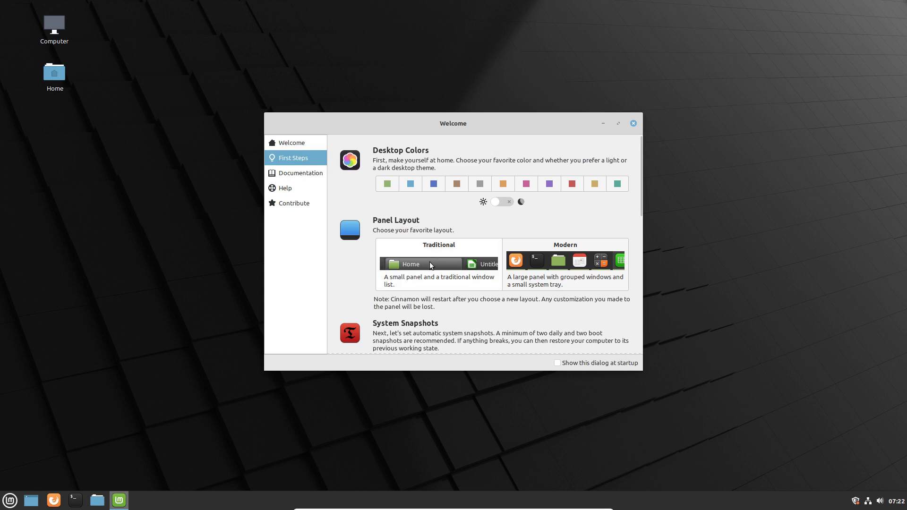
Try the Traditional panel layout, then switch to the Modern layout.
left_click(566, 248)
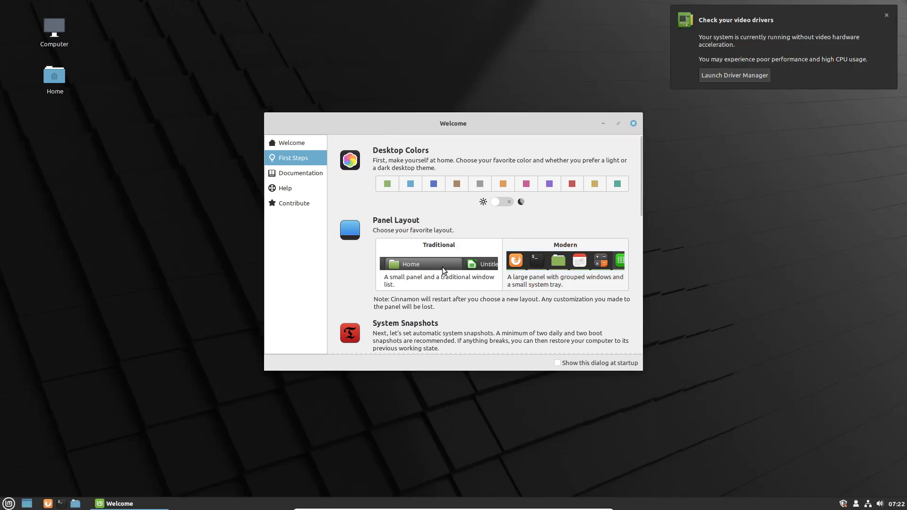
left_click(443, 266)
left_click(559, 269)
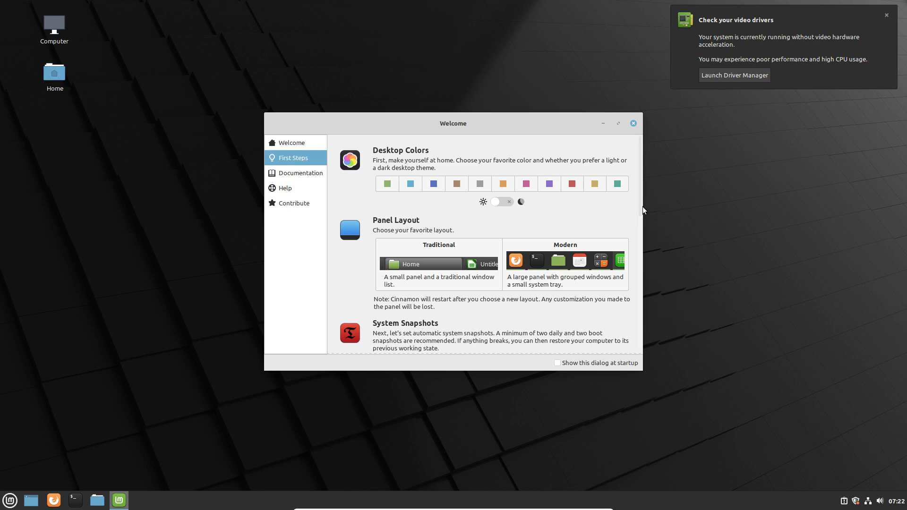
scroll(491, 255, "down", 5)
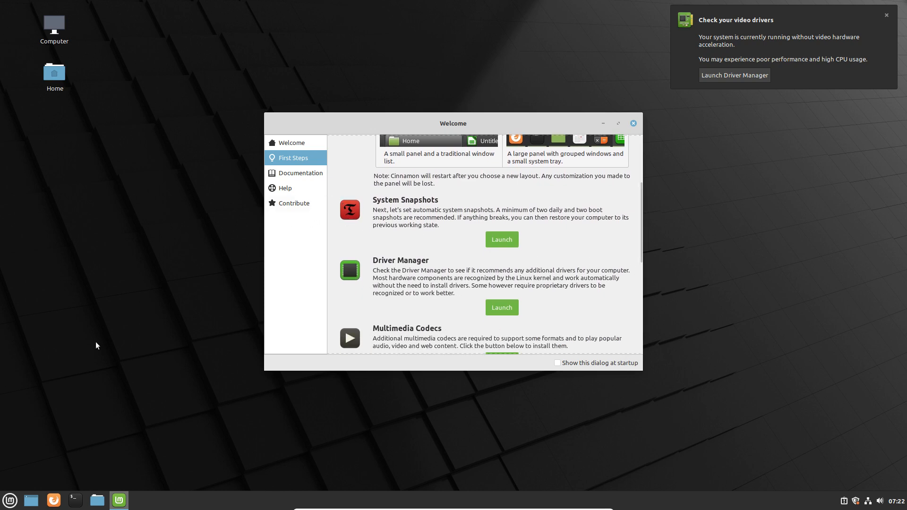
Search the application menu for 'time', then close the menu.
left_click(9, 502)
type("time")
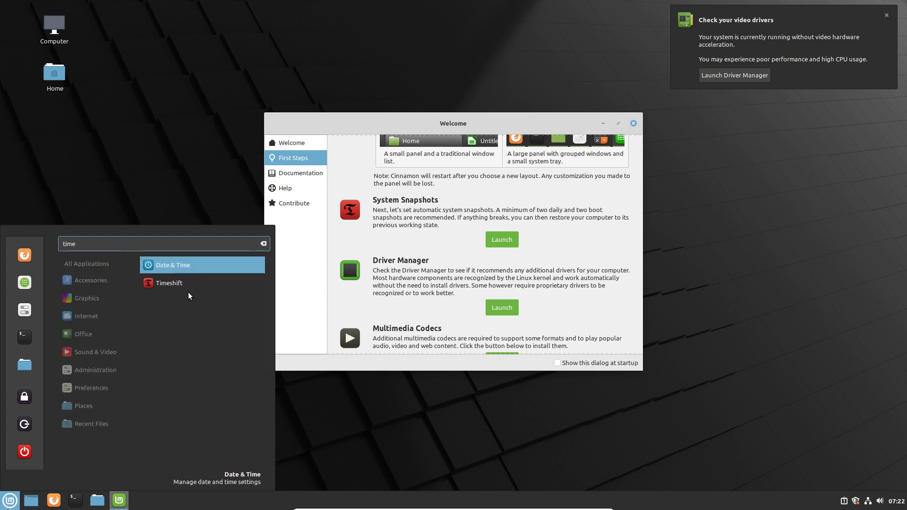
left_click(430, 272)
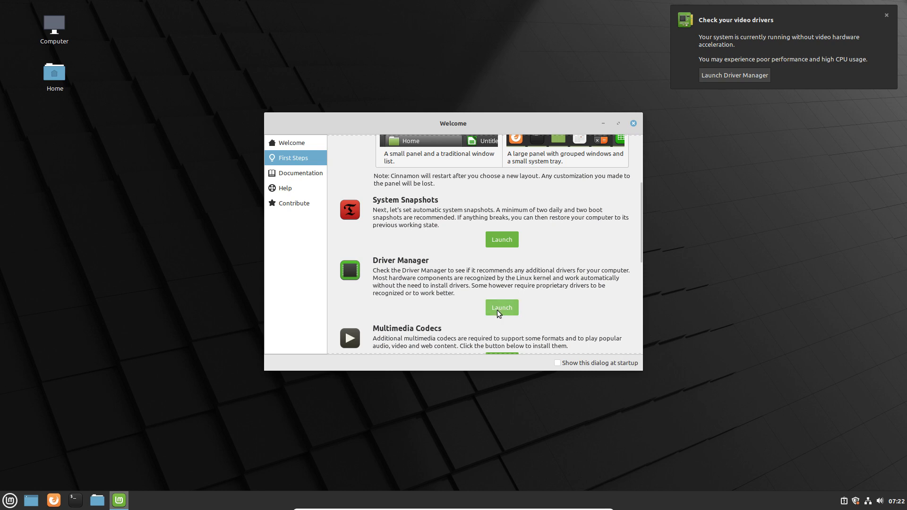
Scroll through the remaining First Steps tools and open the full applications menu.
scroll(497, 312, "down", 5)
scroll(497, 310, "down", 1)
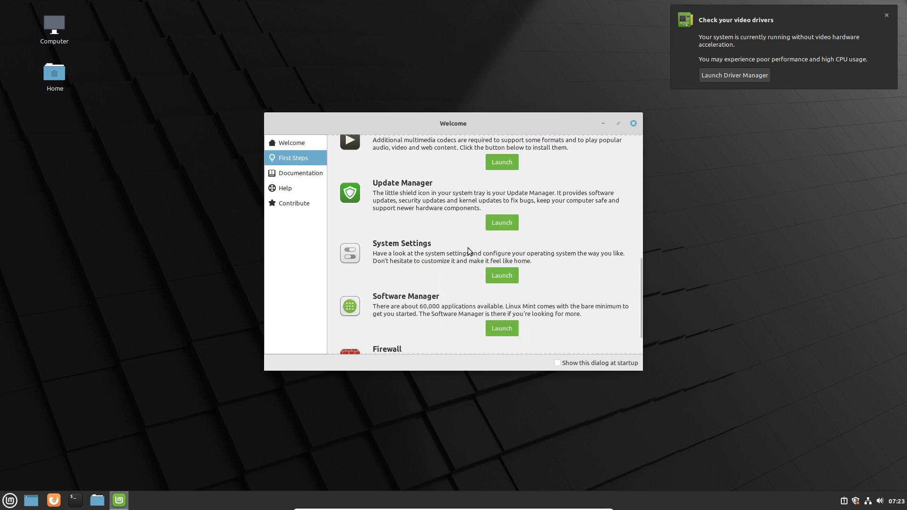
scroll(438, 281, "down", 1)
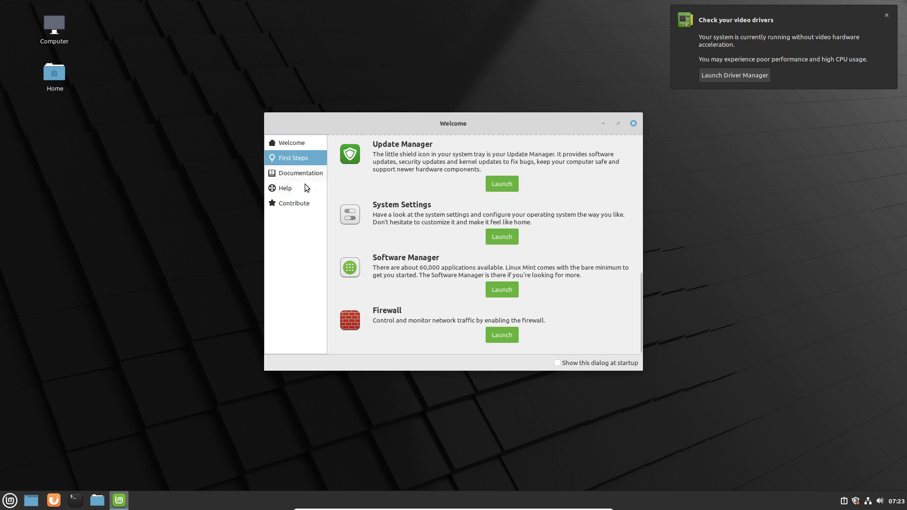
left_click(9, 500)
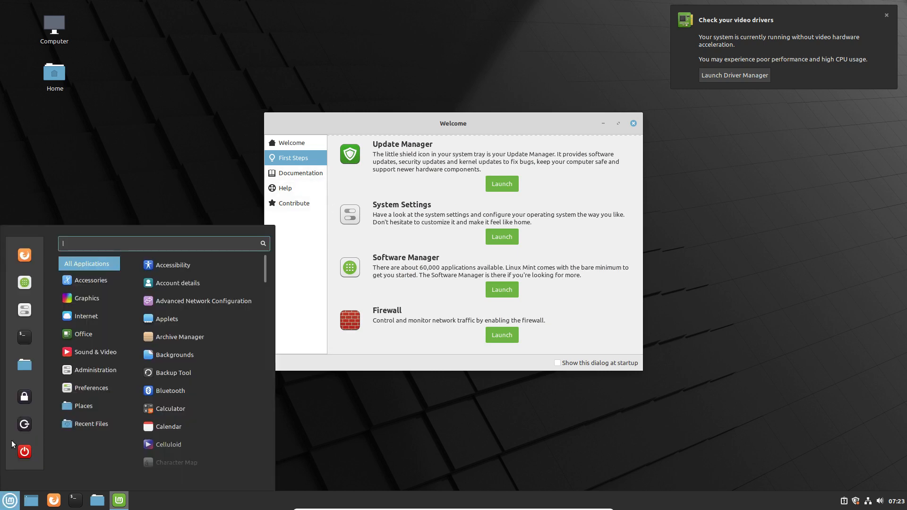
Open System Settings, resize its window narrower and taller, and move it near the top.
left_click(26, 310)
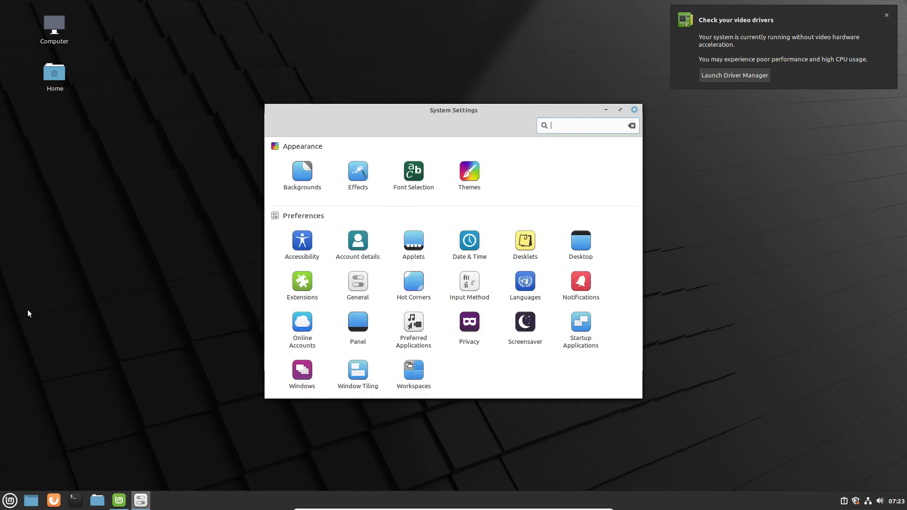
left_click_drag(474, 110, 421, 38)
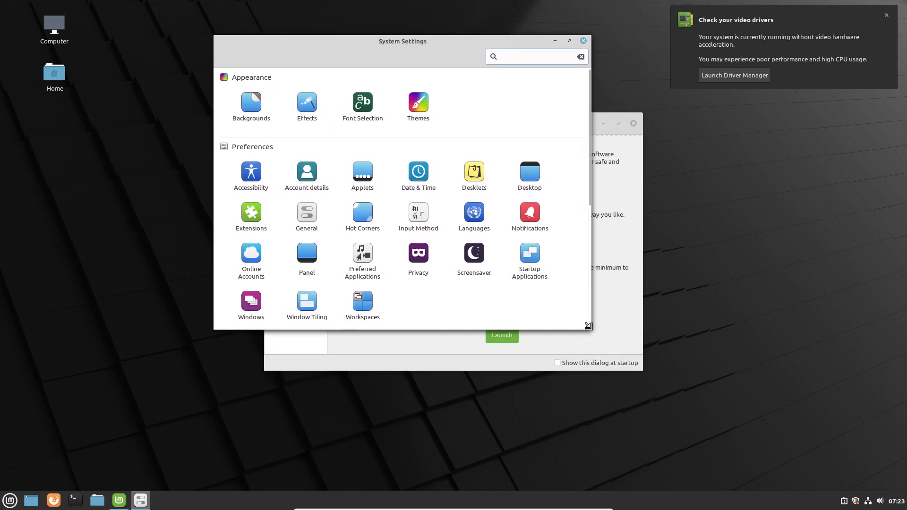
left_click_drag(588, 326, 859, 480)
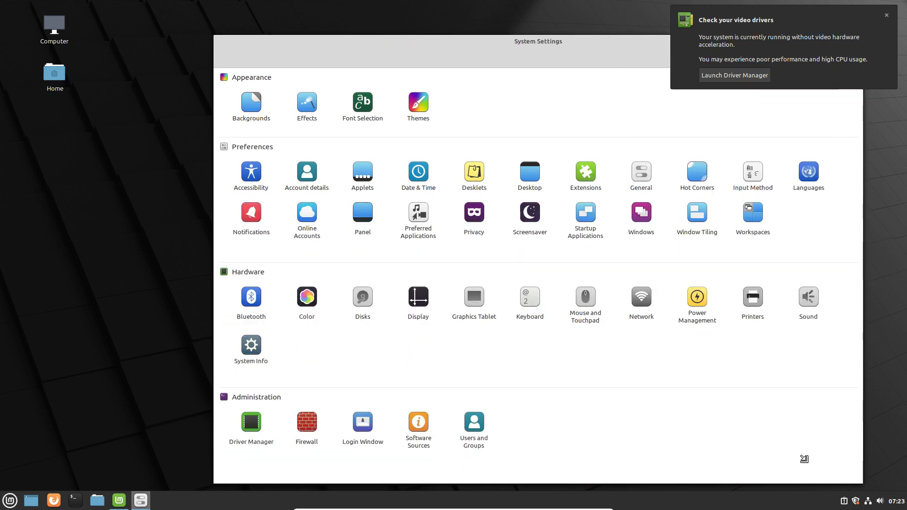
left_click_drag(804, 458, 783, 488)
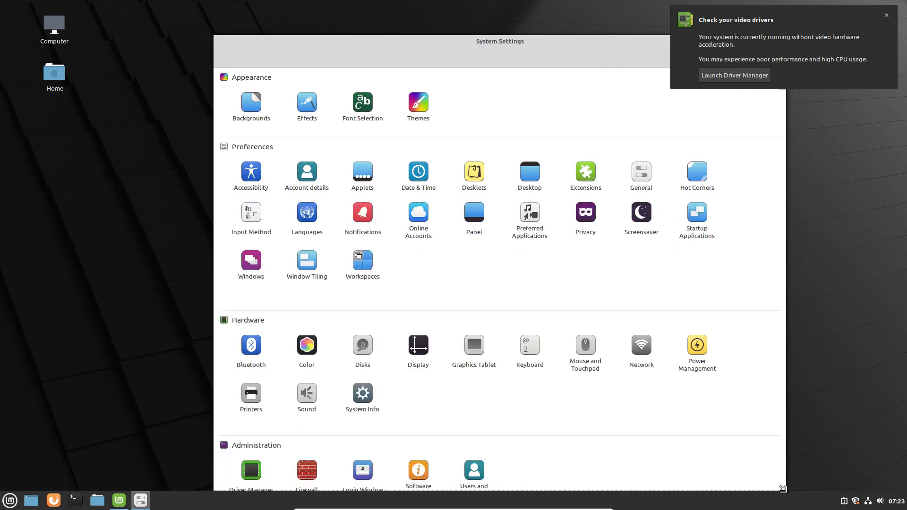
left_click_drag(524, 48, 526, 24)
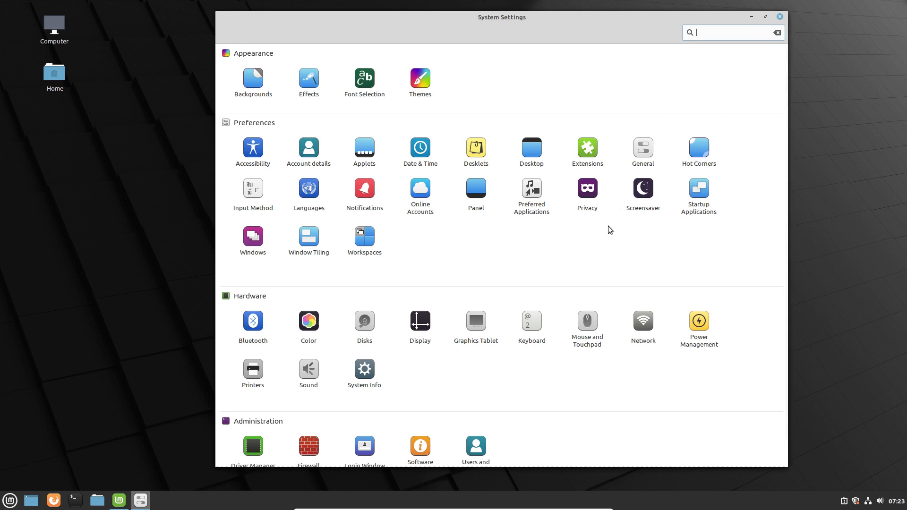
In Windows titlebar settings, keep the double-click action as Toggle Maximize.
left_click(255, 243)
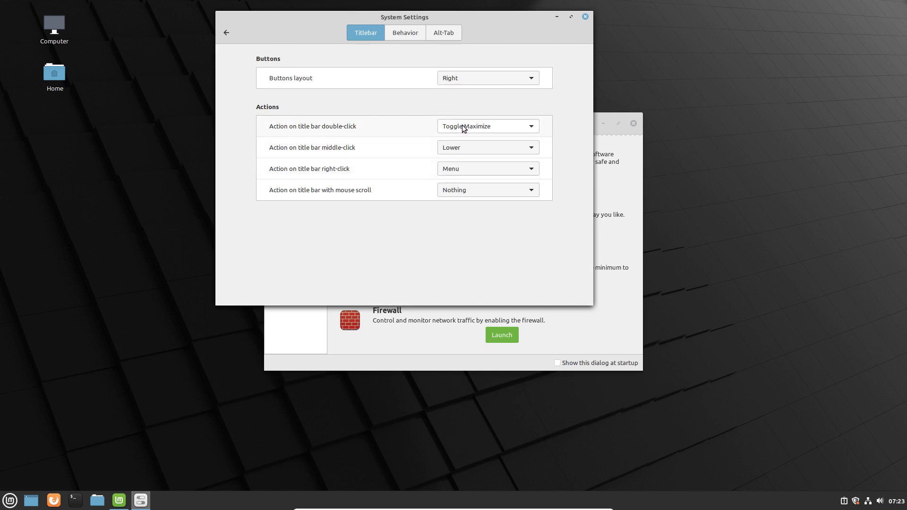
left_click(482, 127)
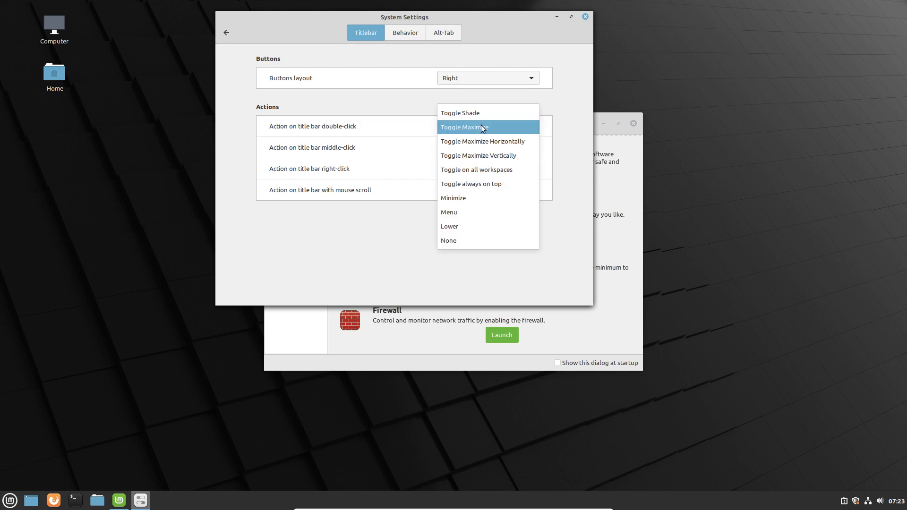
left_click(482, 128)
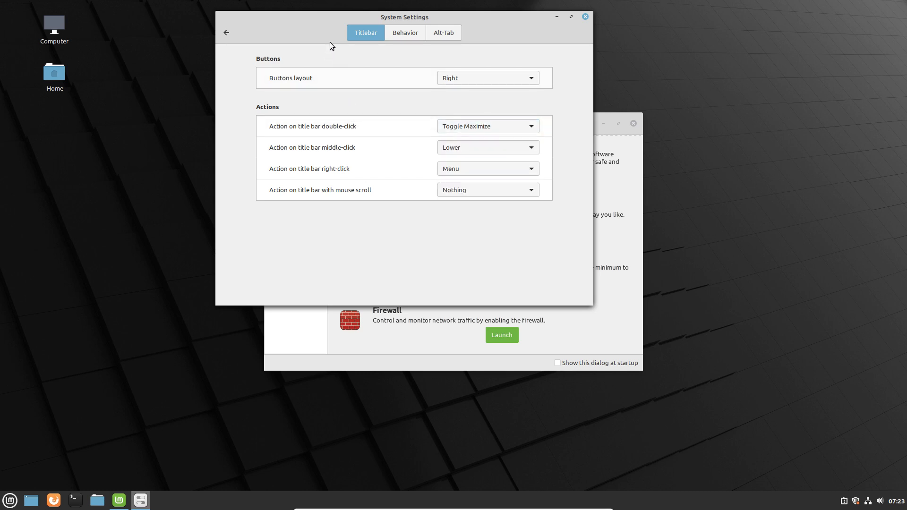
Test maximizing and snapping the window, return to the overview, and restore a centred size.
double_click(334, 20)
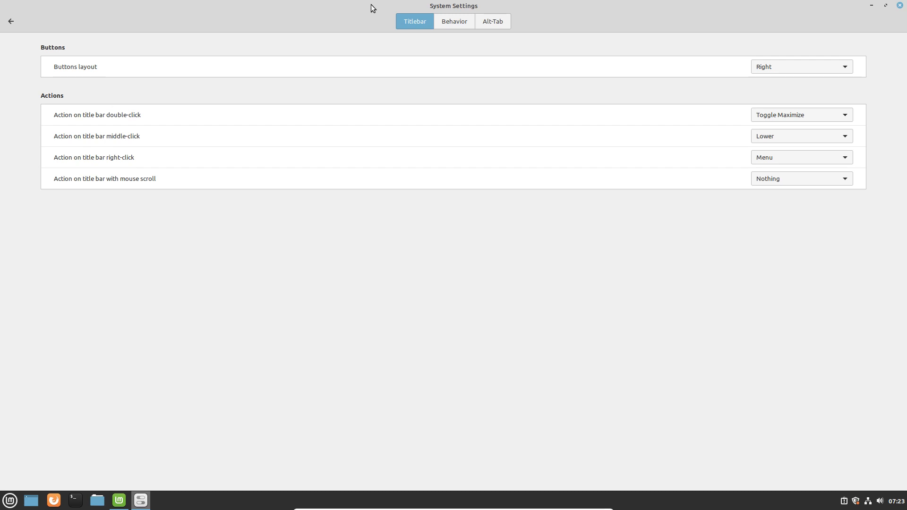
double_click(370, 4)
mouse_move(384, 16)
left_mouse_down()
mouse_move(387, 1)
mouse_move(389, 164)
mouse_move(413, 5)
mouse_move(391, 1)
left_mouse_up()
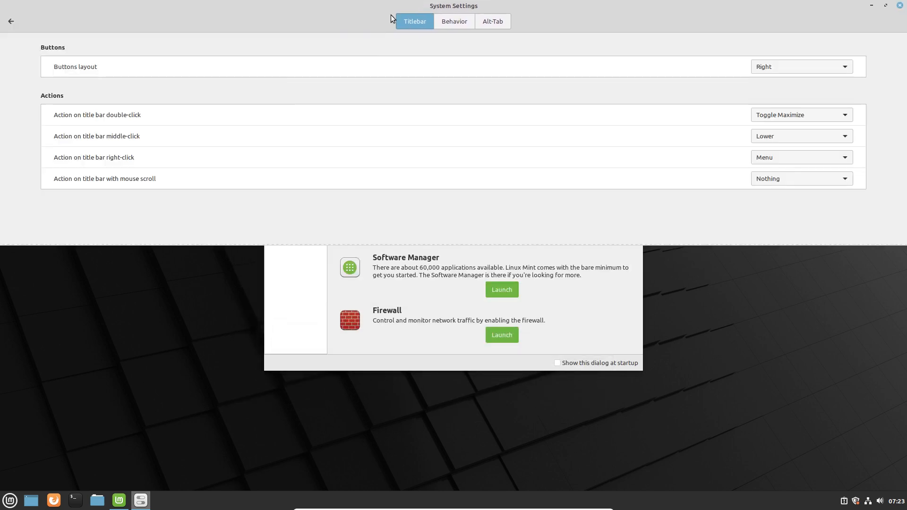
left_click(12, 22)
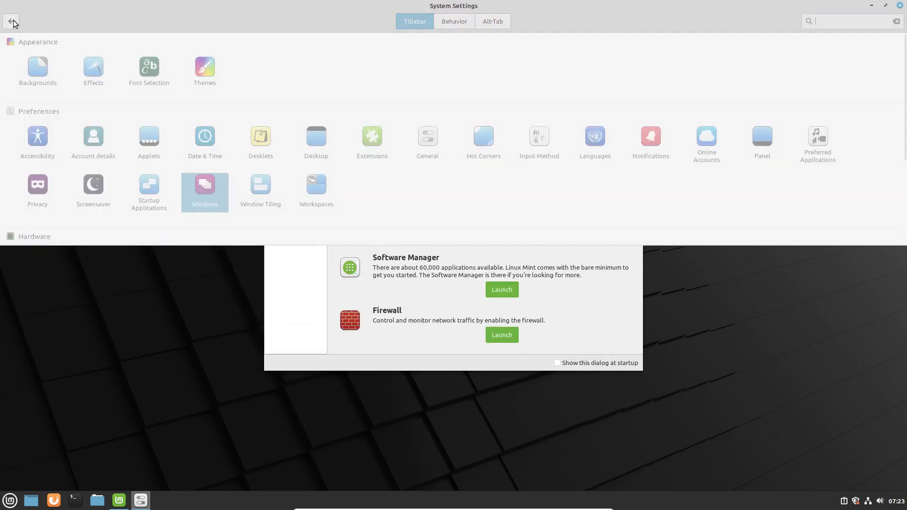
double_click(399, 10)
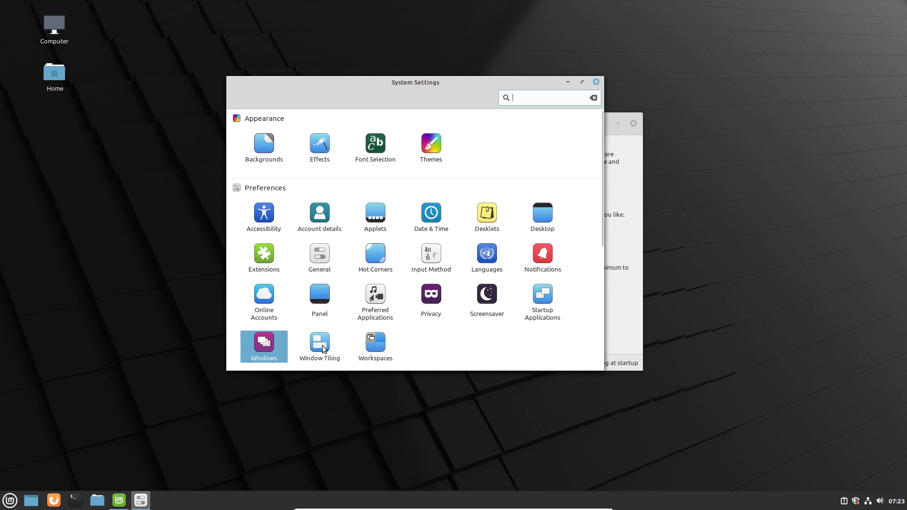
Enable 'Maximize, instead of tile, when dragging a window to the top edge', test it, return.
left_click(322, 346)
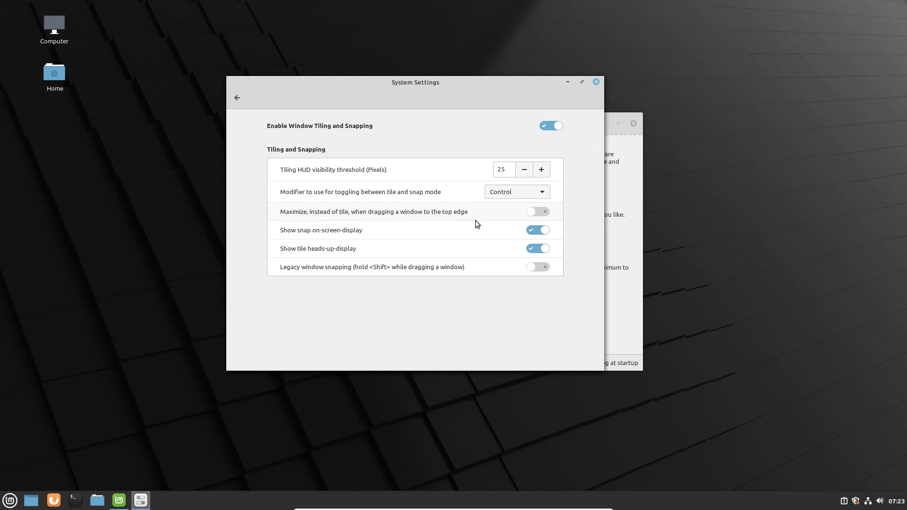
left_click(533, 214)
left_click_drag(423, 61, 426, 85)
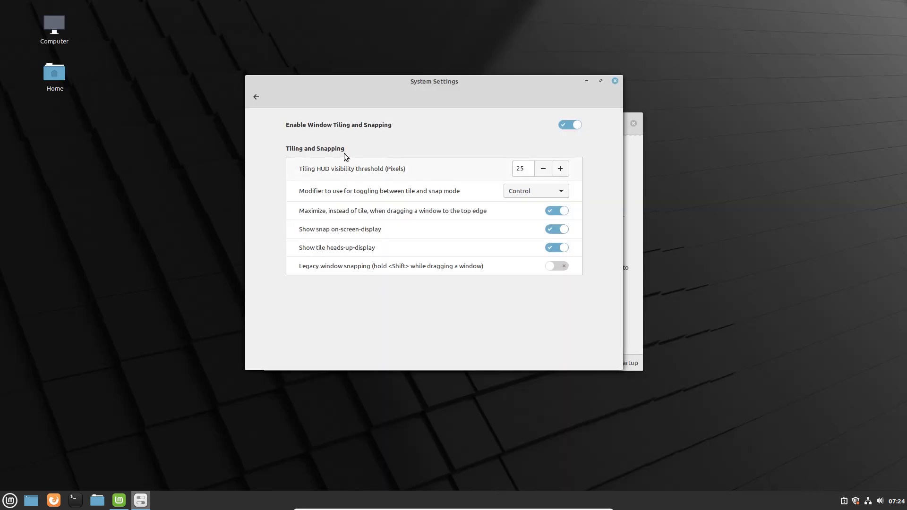
left_click(256, 98)
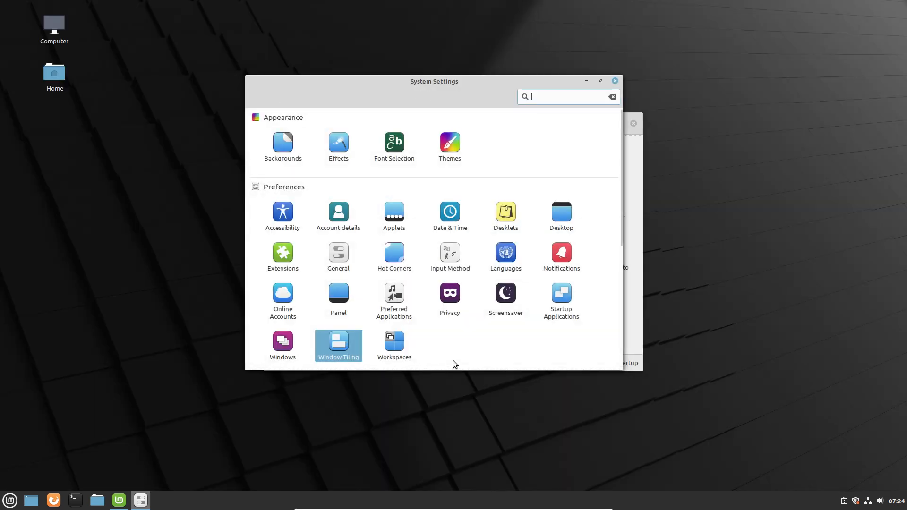
scroll(451, 346, "down", 3)
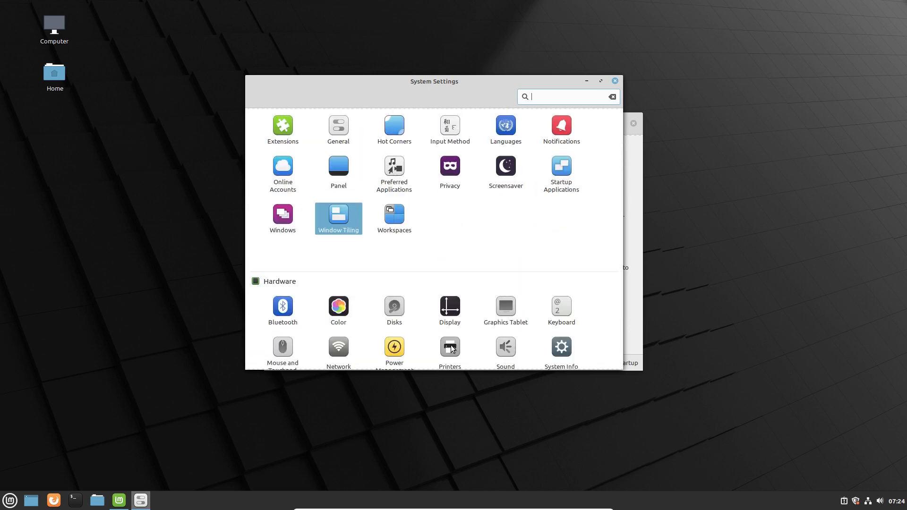
scroll(472, 216, "down", 2)
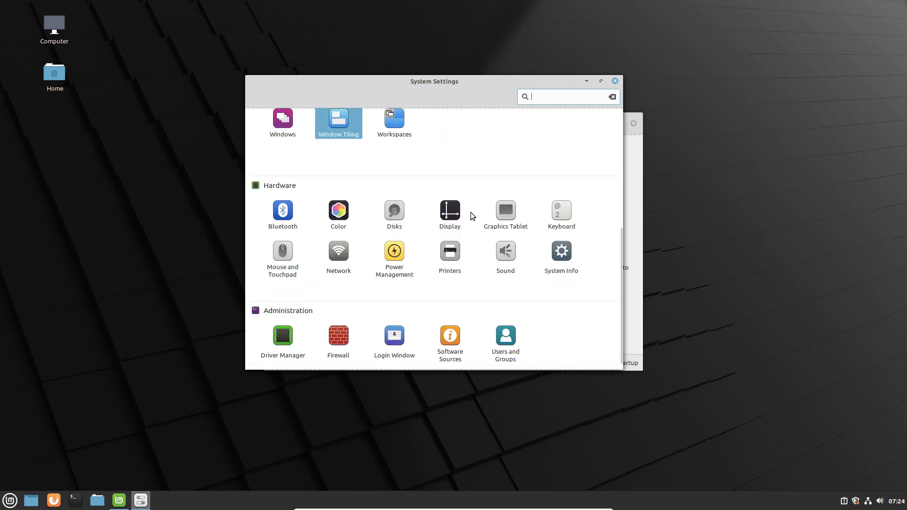
left_click(289, 266)
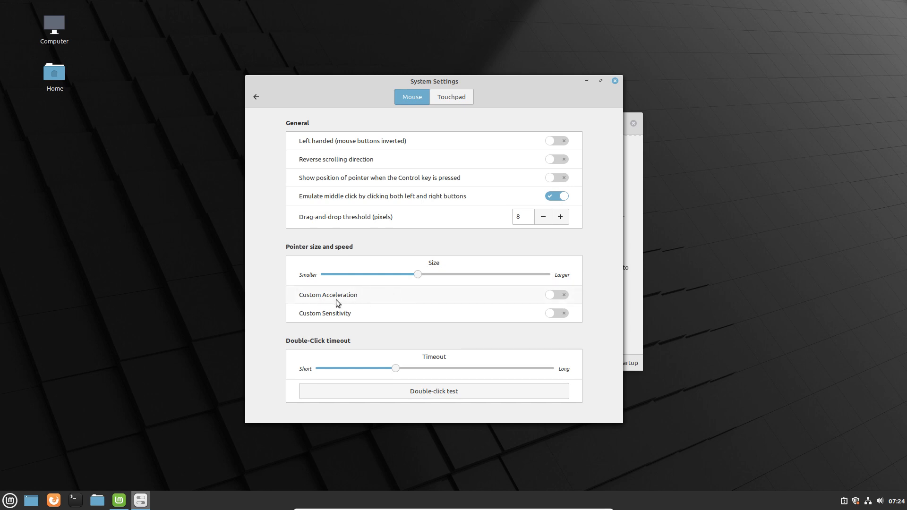
left_click(569, 293)
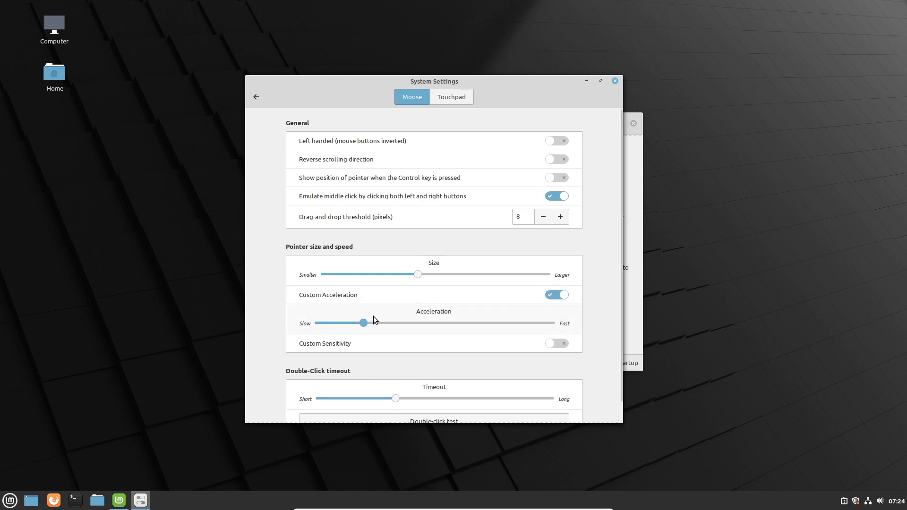
left_click_drag(373, 323, 298, 325)
left_click(554, 297)
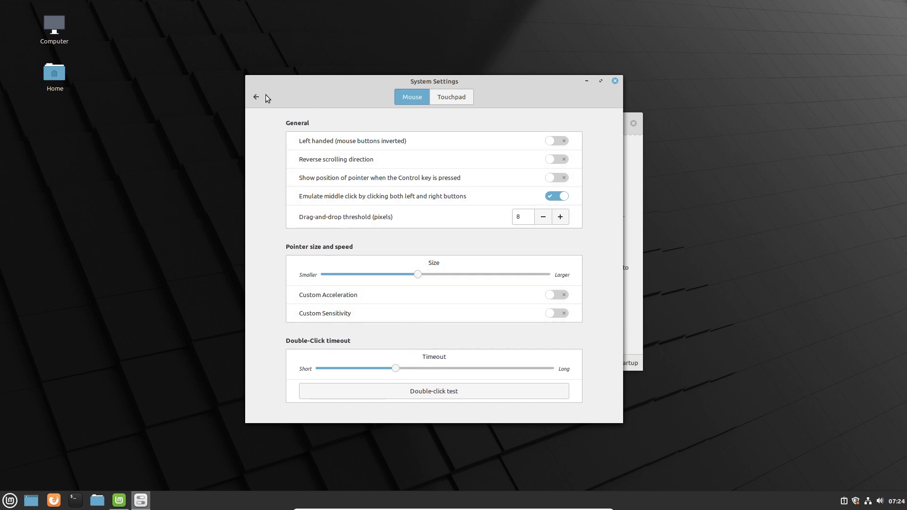
left_click(456, 98)
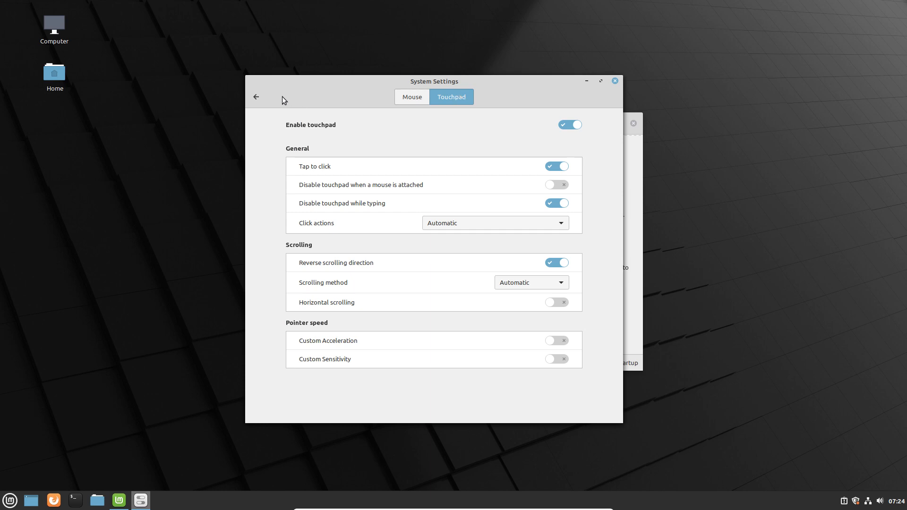
left_click(255, 98)
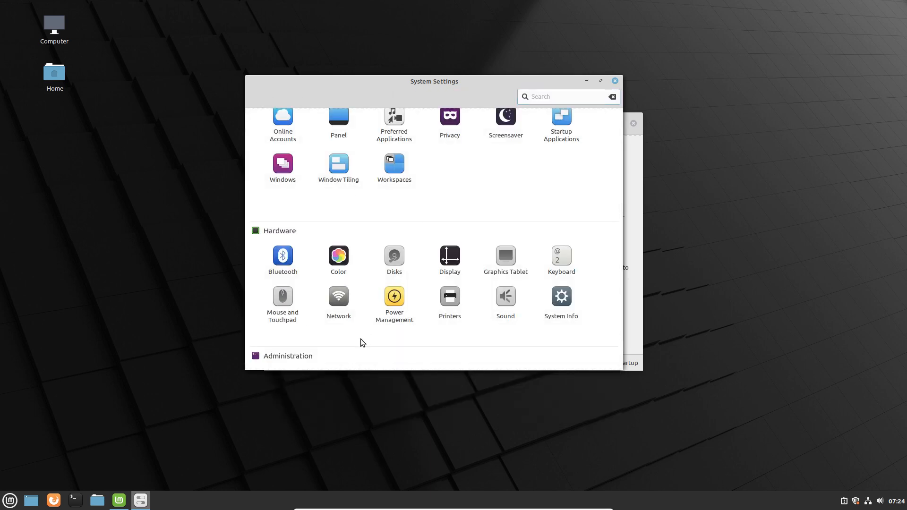
scroll(362, 343, "down", 1)
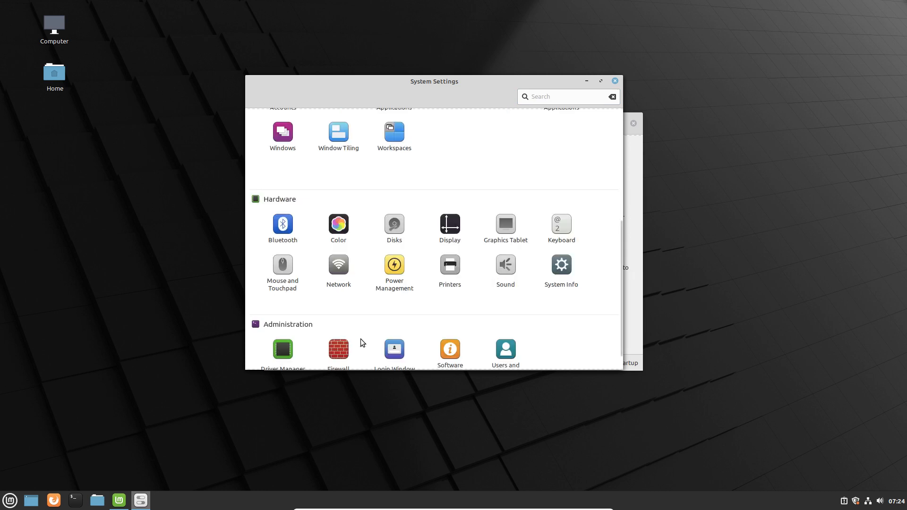
scroll(575, 326, "down", 1)
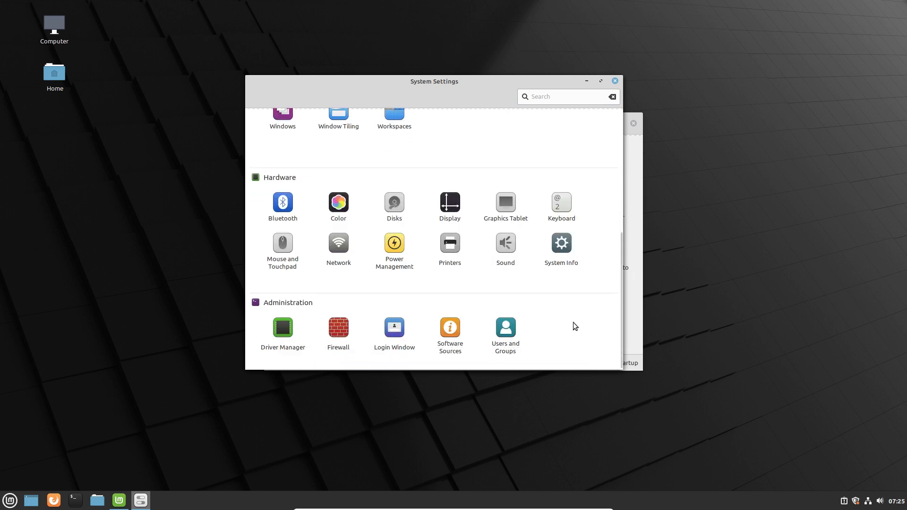
View System Info, close System Settings and the Welcome window, then launch Firefox.
left_click(566, 253)
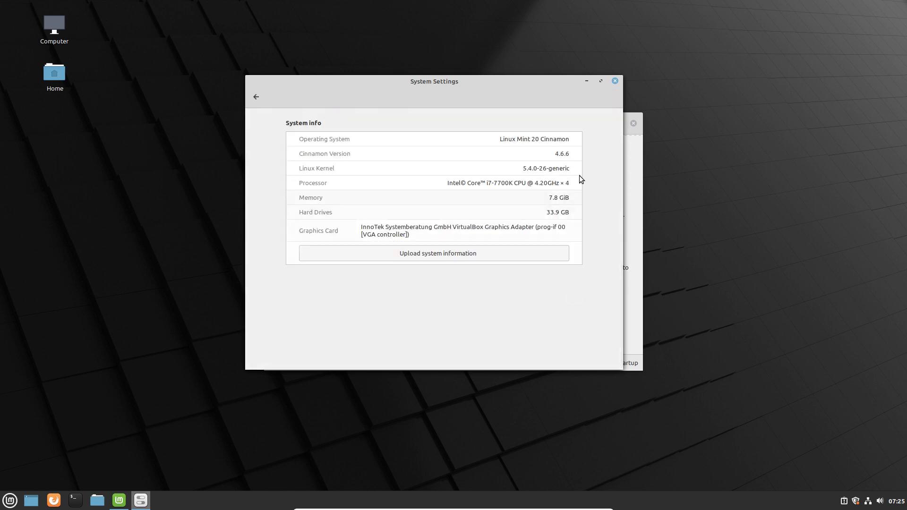
left_click(613, 81)
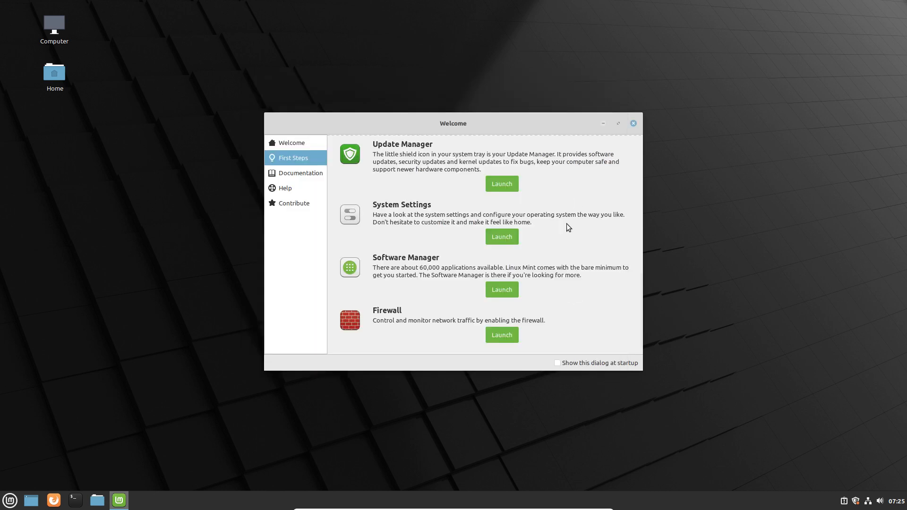
left_click(633, 124)
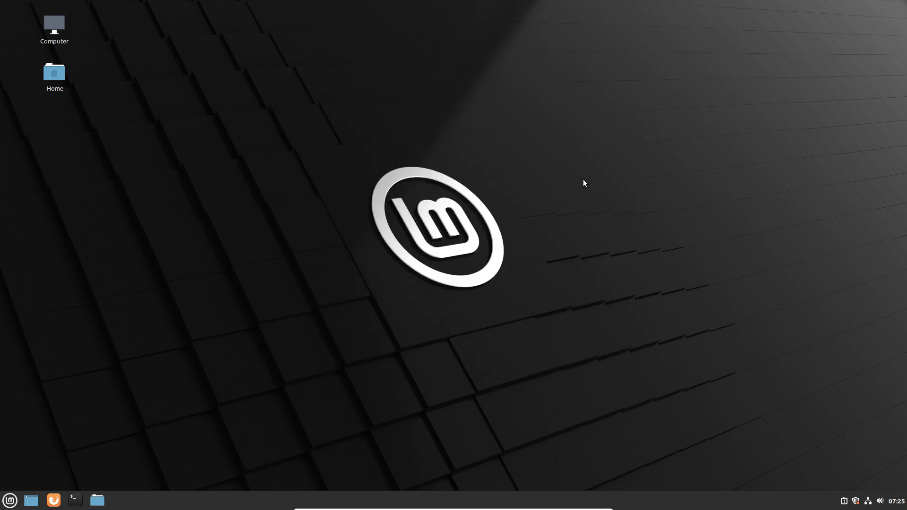
left_click(54, 499)
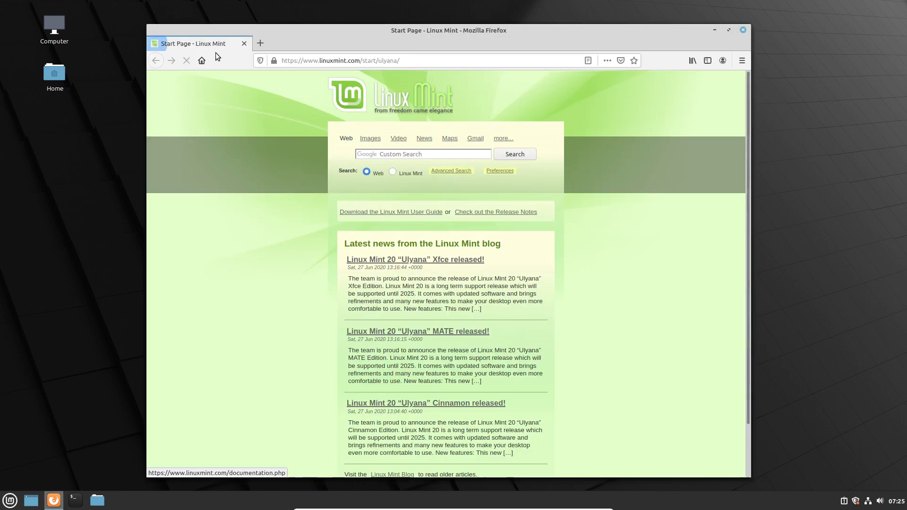
Search the web for 'github surfn' in a new tab and open the erikdubois/Surfn repository.
left_click(301, 39)
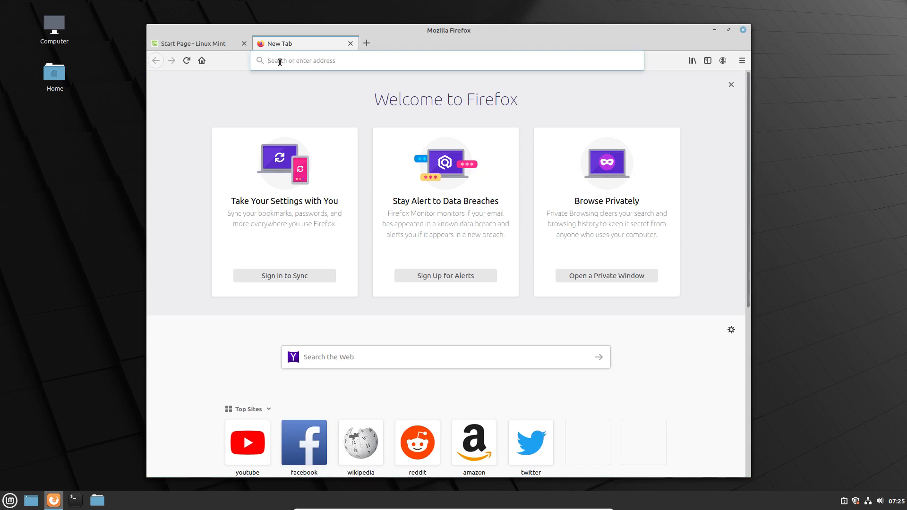
type("gh")
key("BackSpace")
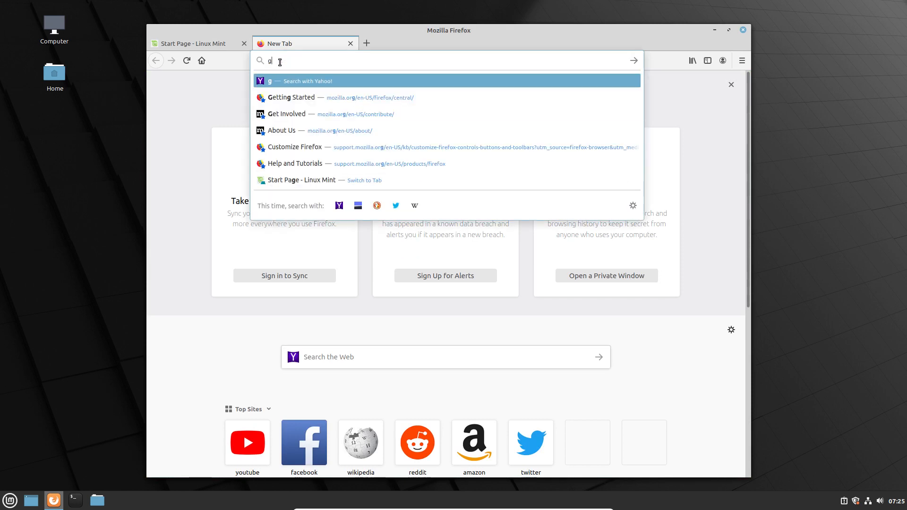
type("ithub ")
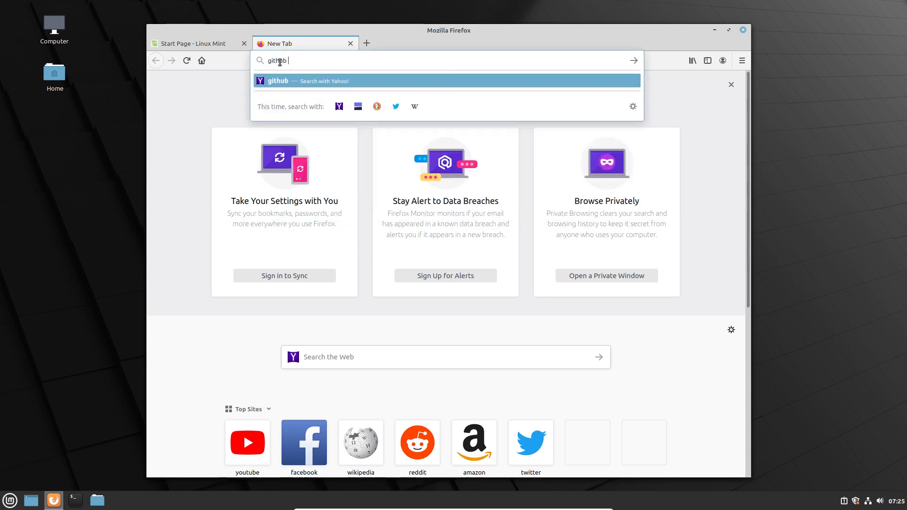
type("surfn")
key("Return")
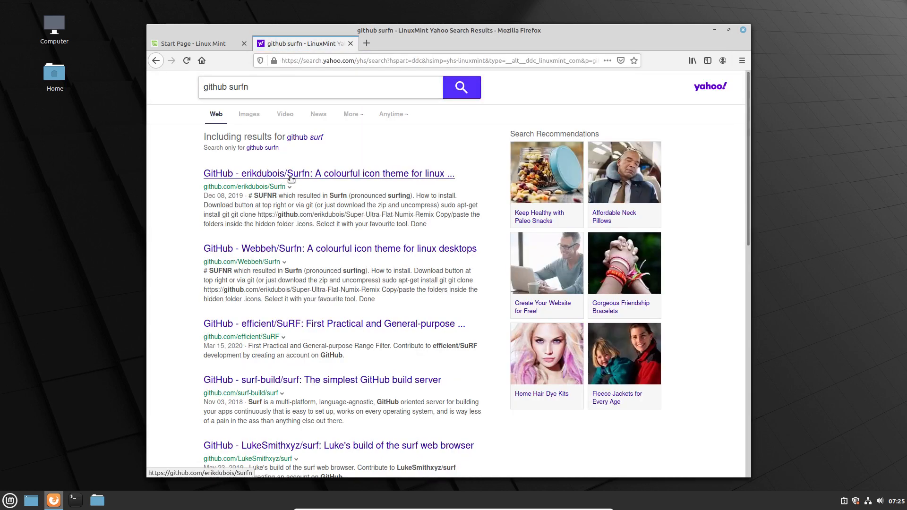
left_click(291, 175)
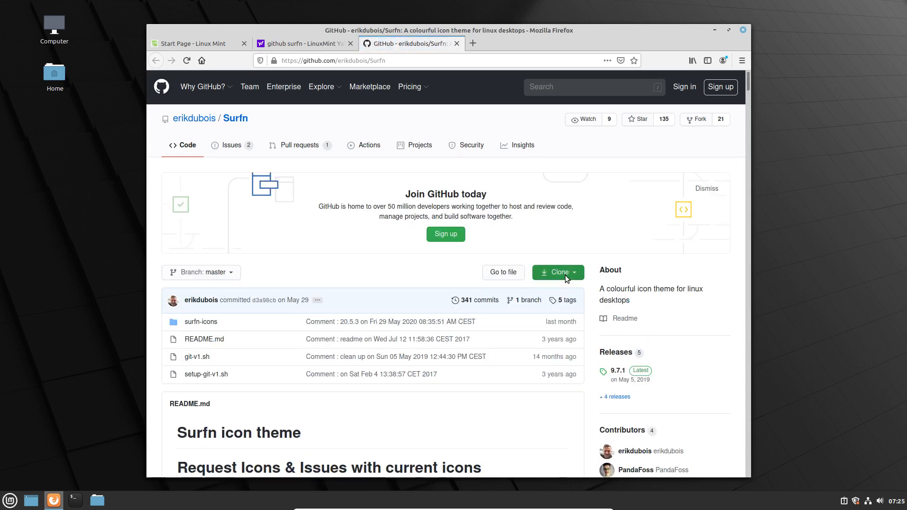
Download the repository as Surfn-master.zip, saving zip files automatically from now on.
left_click(565, 275)
left_click(509, 356)
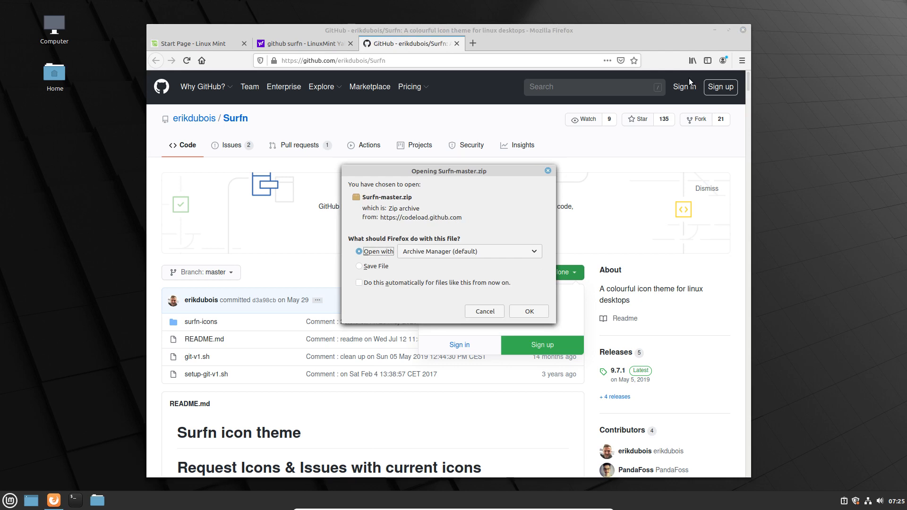
left_click(378, 266)
left_click(378, 282)
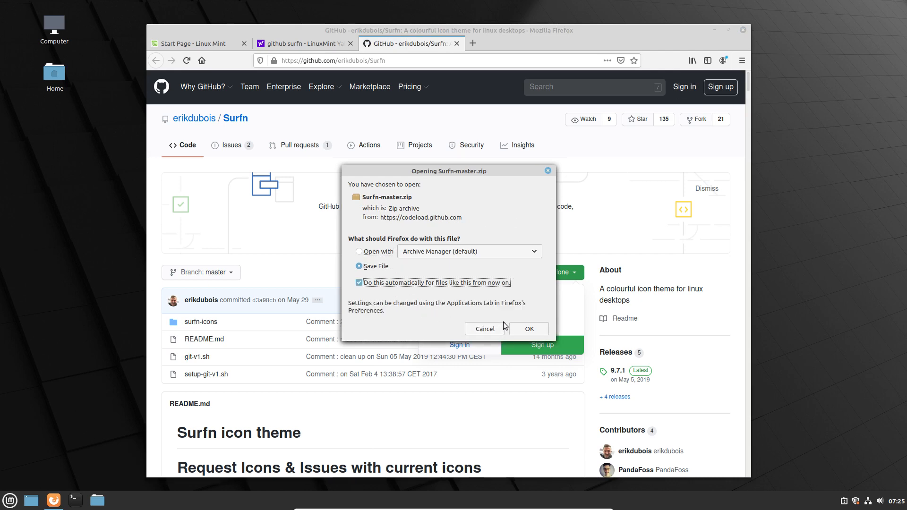
left_click(516, 329)
Go back to the earlier search results page and select the address bar.
left_click(306, 47)
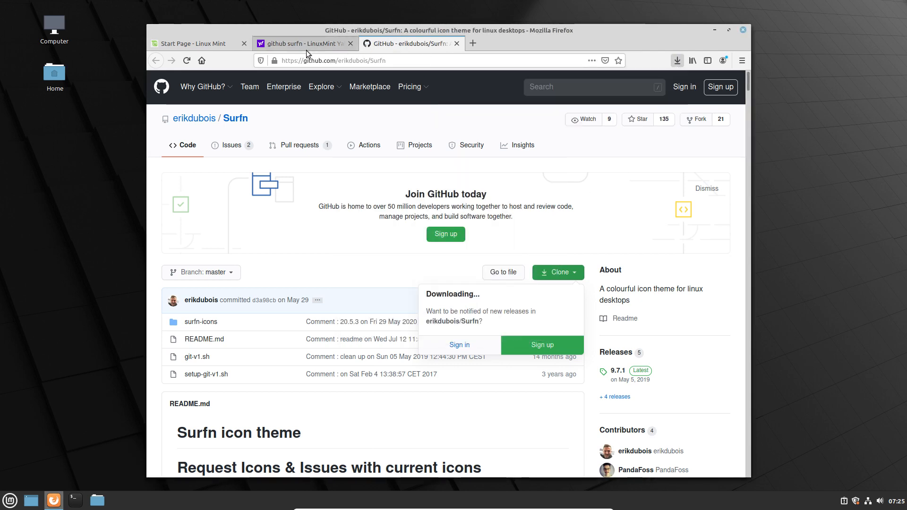
left_click(306, 47)
left_click(293, 62)
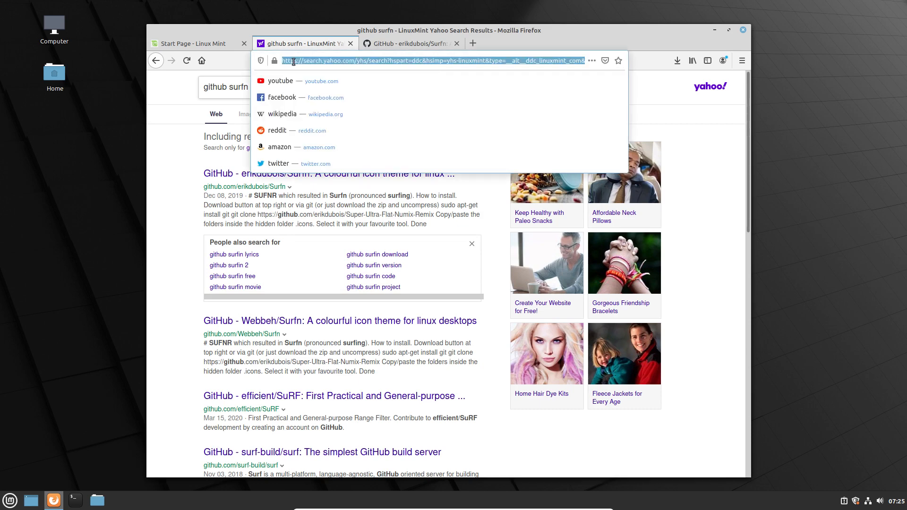
Search 'sardi icons download', open the SourceForge Sardi result and accept the privacy consent.
type("a")
key("BackSpace")
type("sardi c")
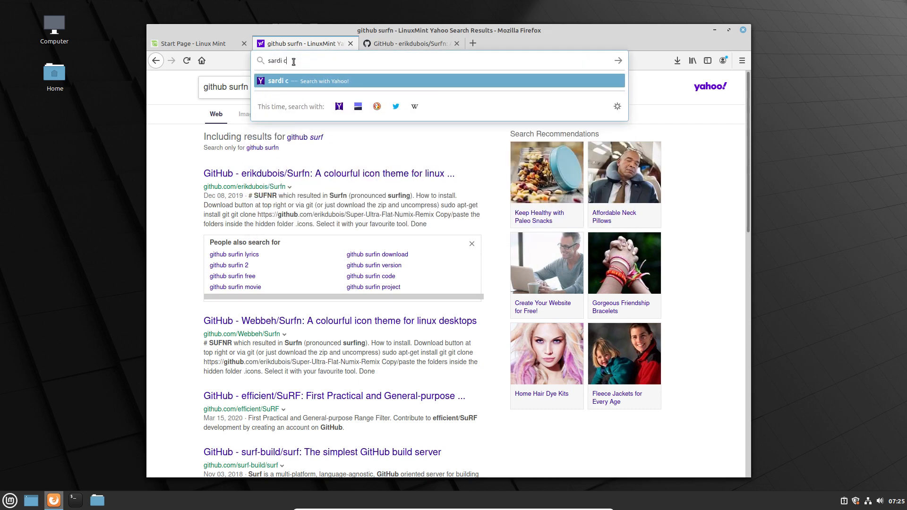
key("BackSpace")
type("icons download")
key("Return")
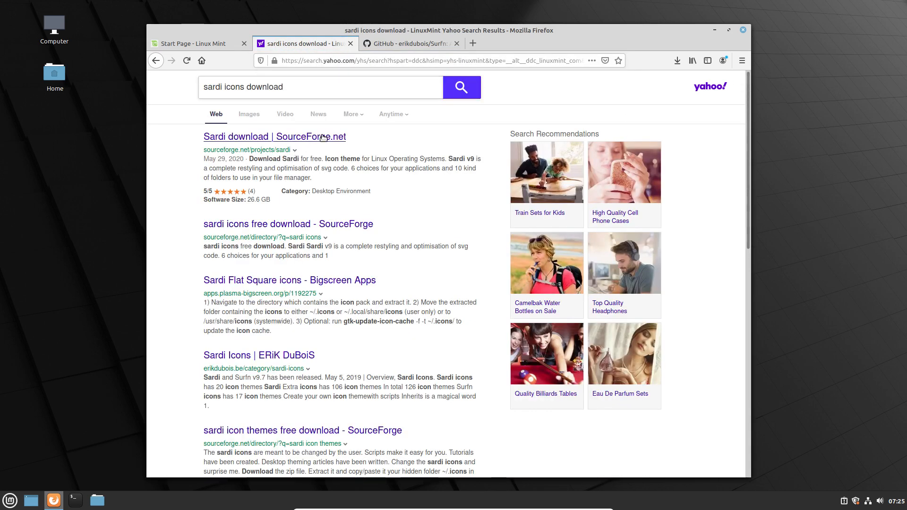
left_click(358, 224)
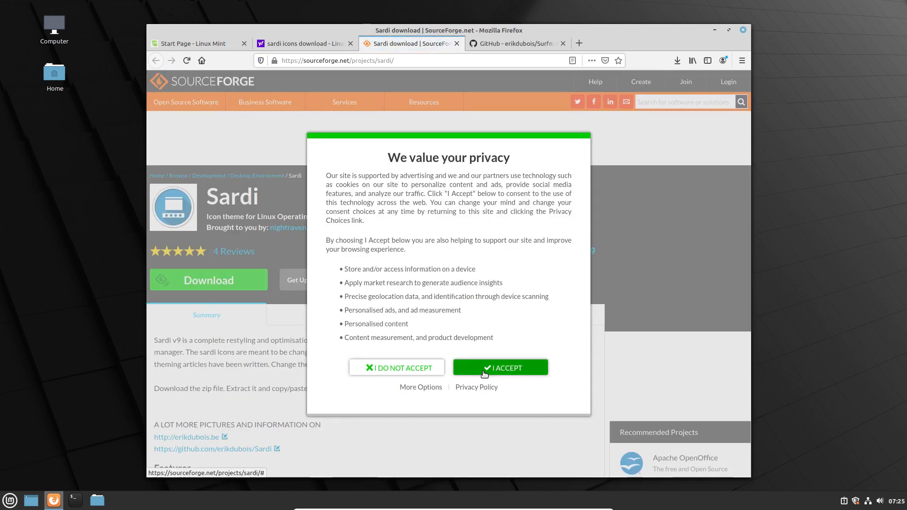
left_click(483, 371)
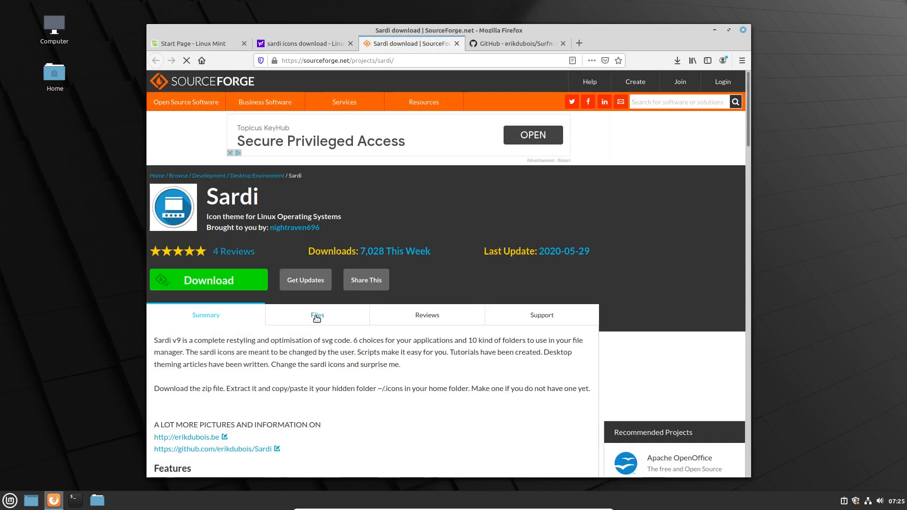
Download sardi-icons-20.5-3.tar.gz from the project's Files list, saving such archives automatically.
left_click(298, 320)
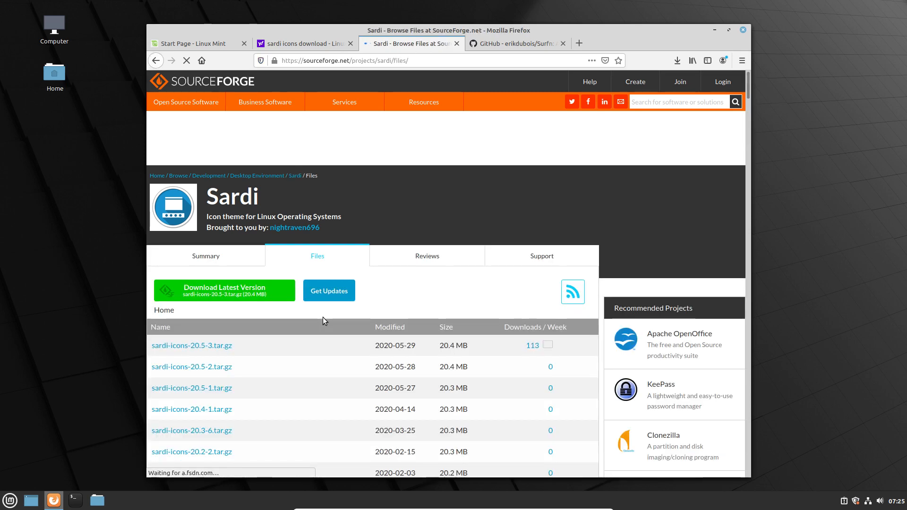
left_click(210, 346)
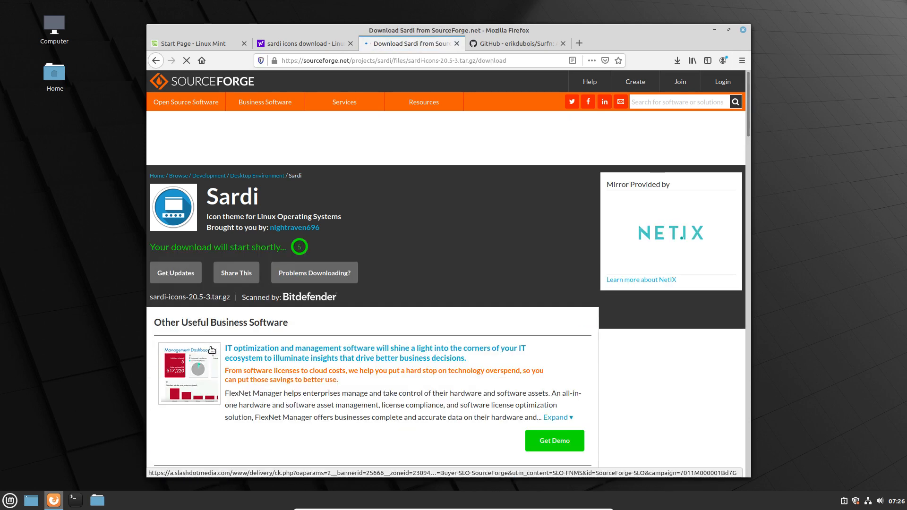
left_click(314, 272)
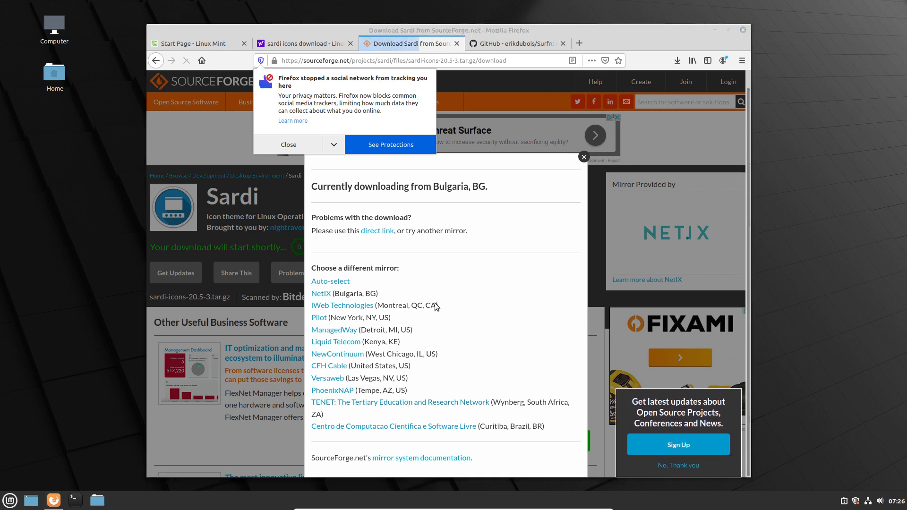
left_click(378, 267)
left_click(383, 283)
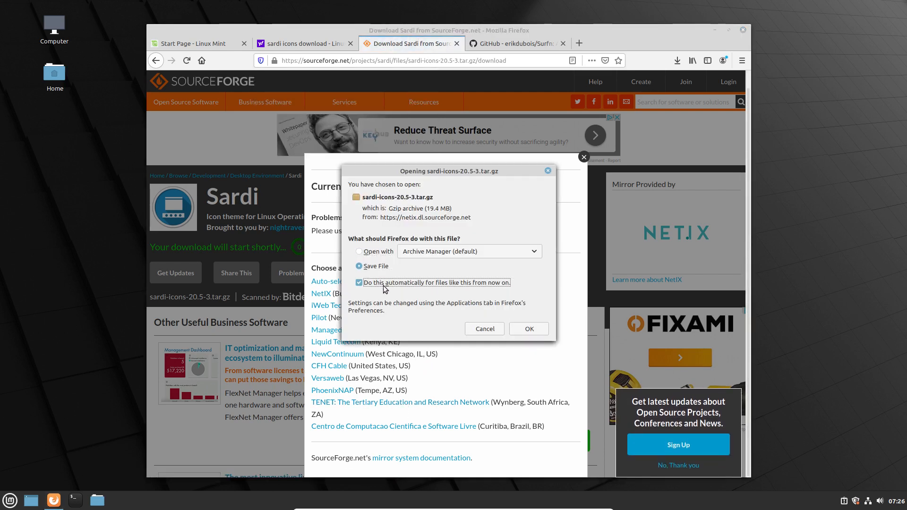
left_click(529, 329)
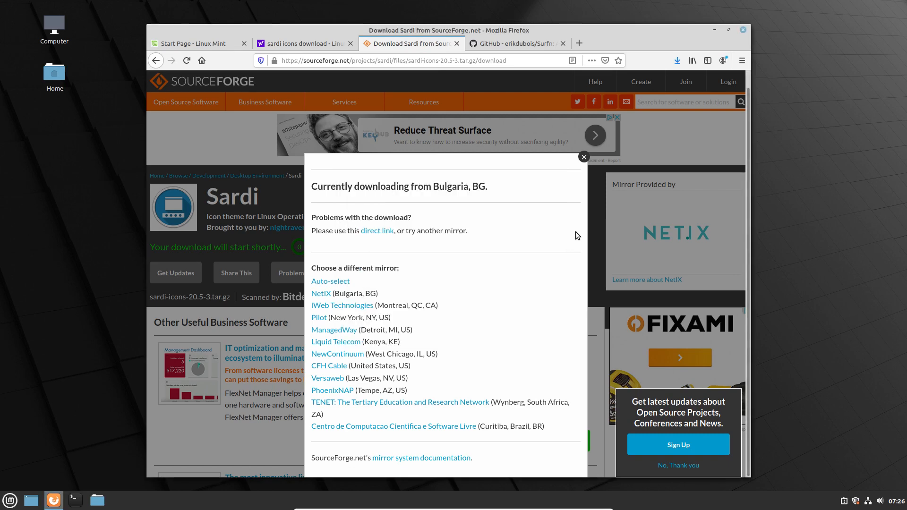
left_click(584, 158)
Extract Surfn-master.zip and sardi-icons-20.5-3.tar.gz in Downloads, then open Home from the desktop.
left_click(677, 61)
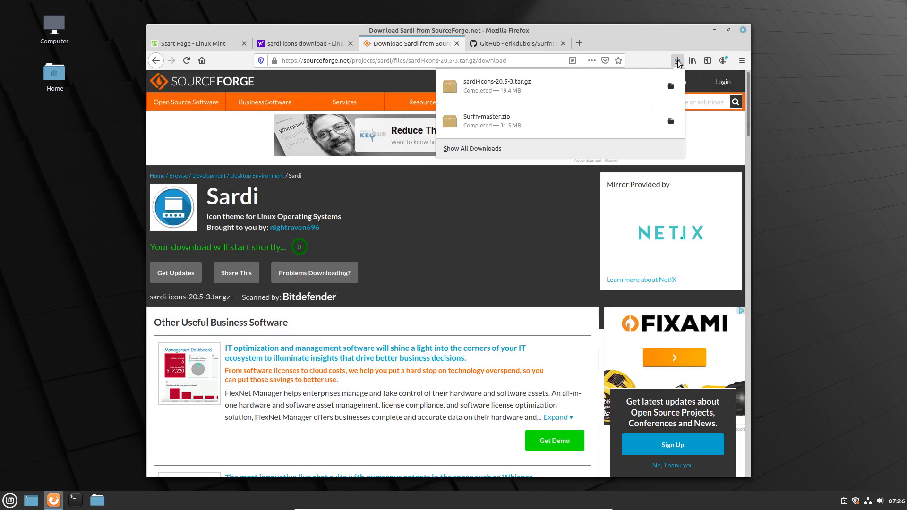
left_click(671, 86)
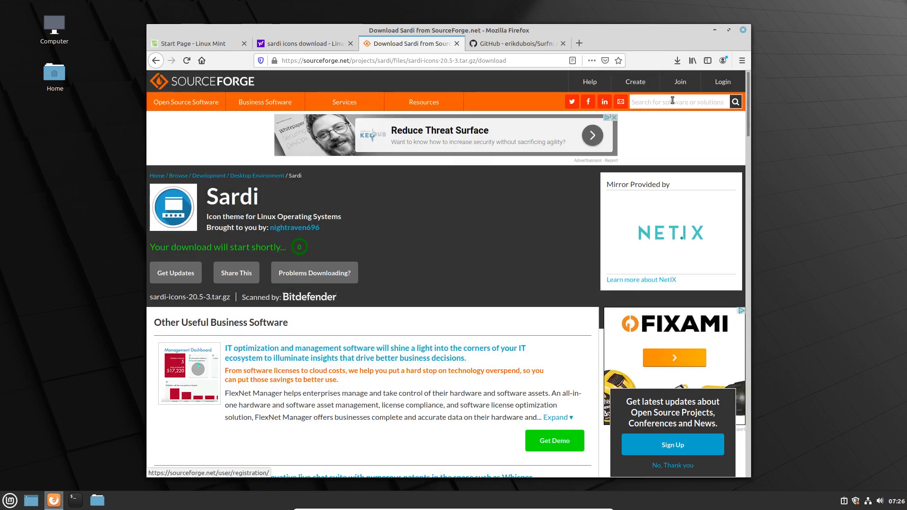
right_click(438, 190)
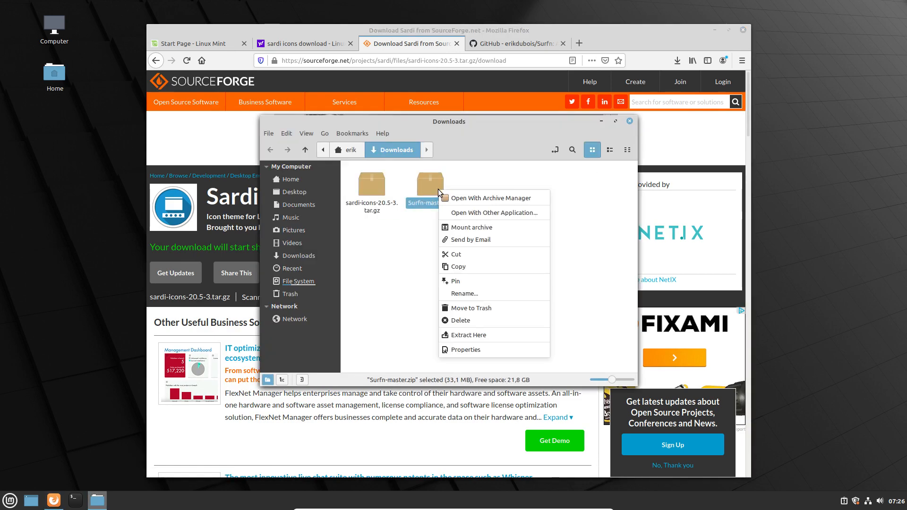
left_click(489, 334)
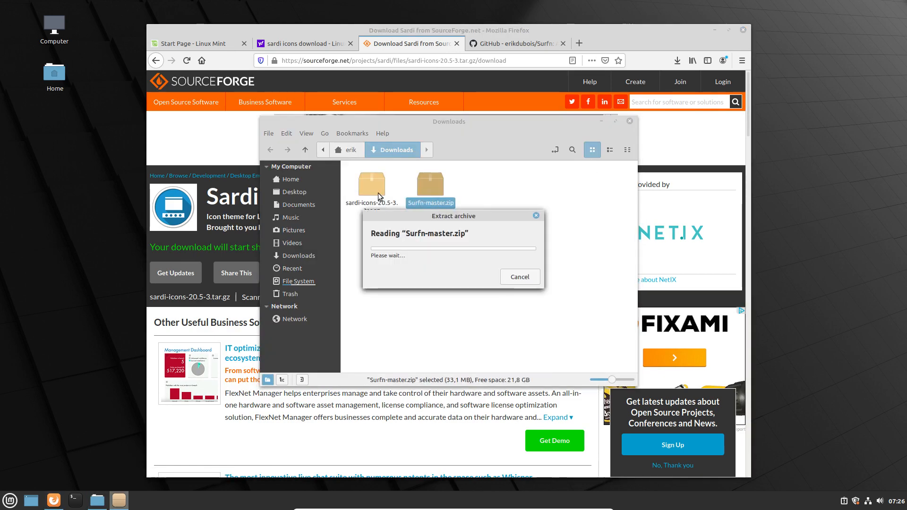
right_click(377, 196)
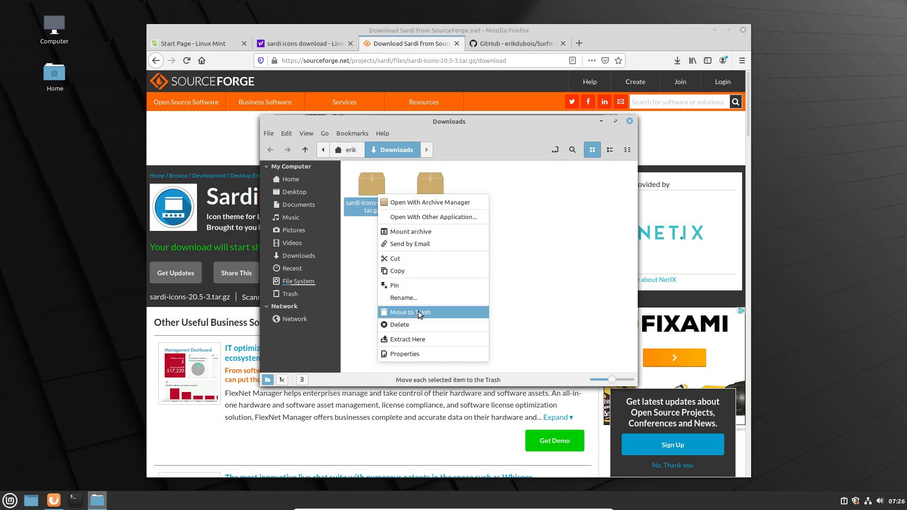
left_click(425, 339)
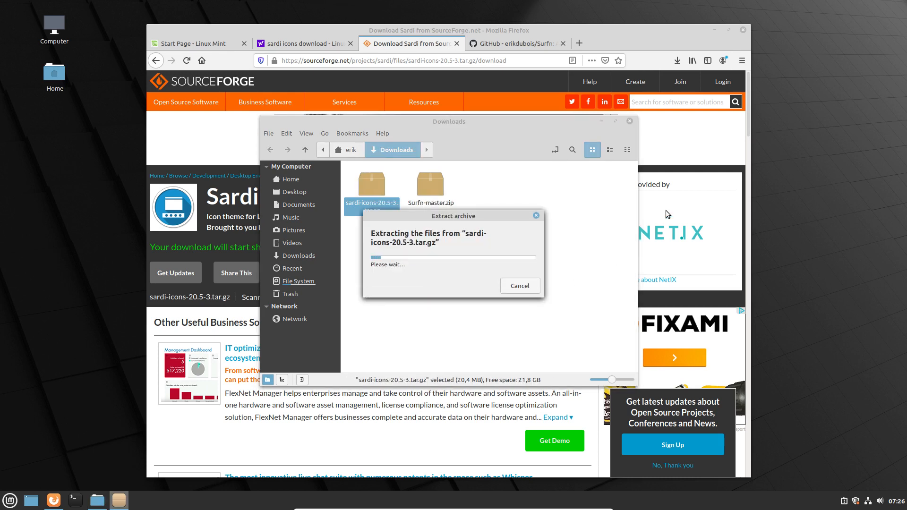
left_click(714, 29)
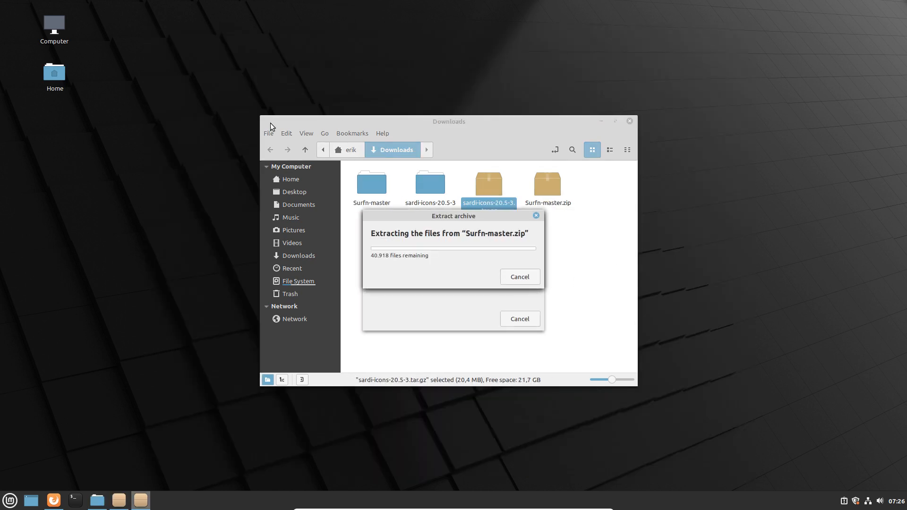
double_click(56, 73)
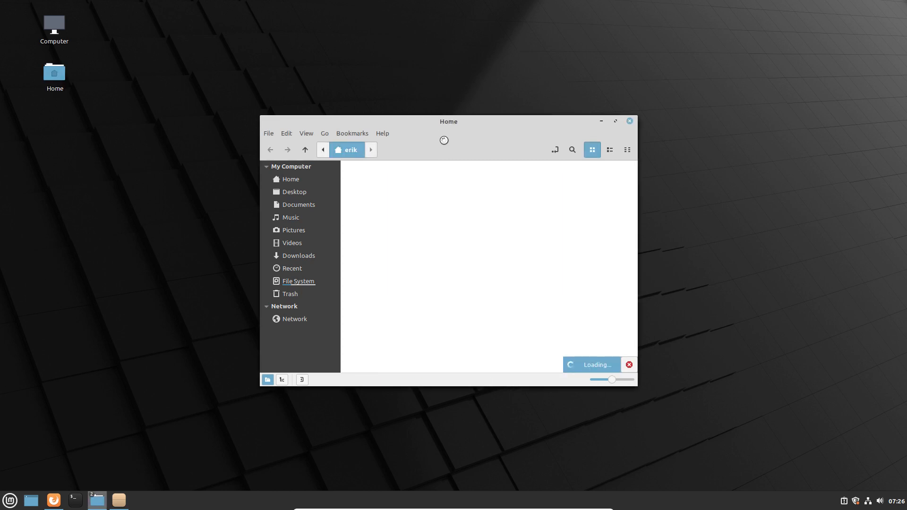
Show hidden files in the Home folder with Ctrl+H.
left_click_drag(467, 121, 702, 49)
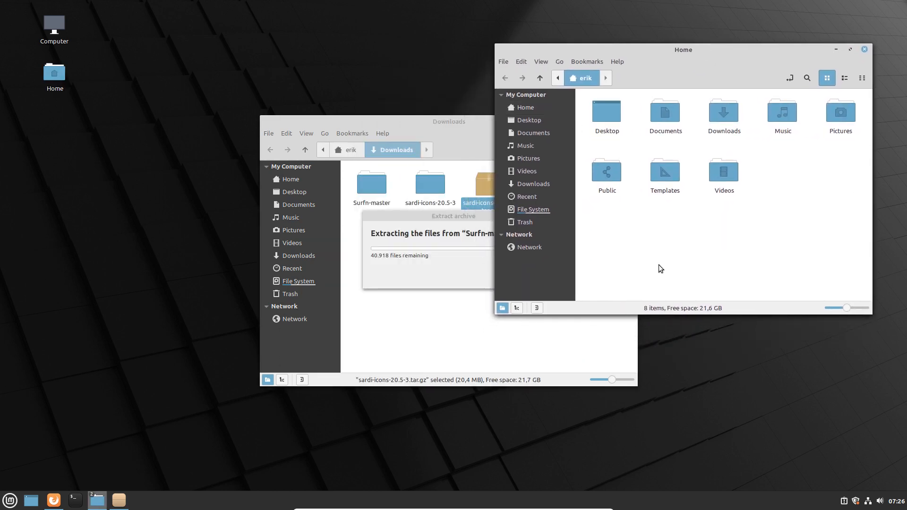
key("ctrl+h")
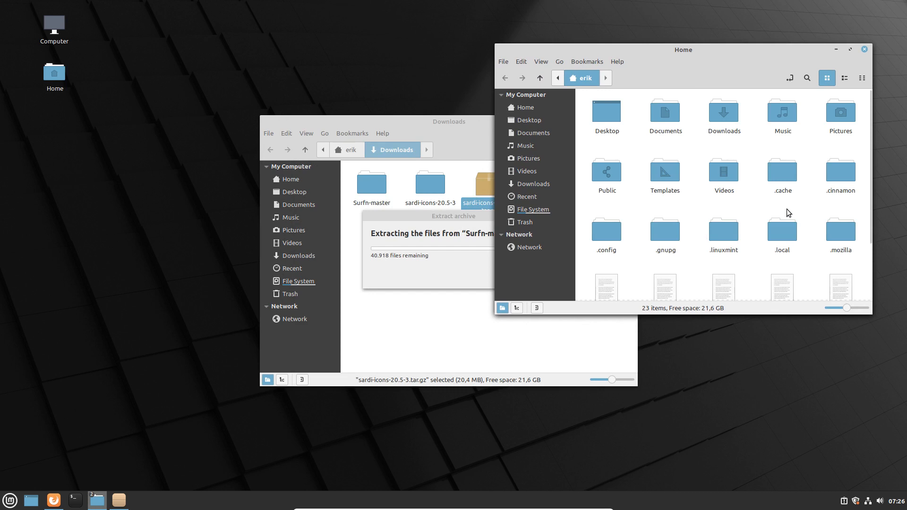
right_click(749, 197)
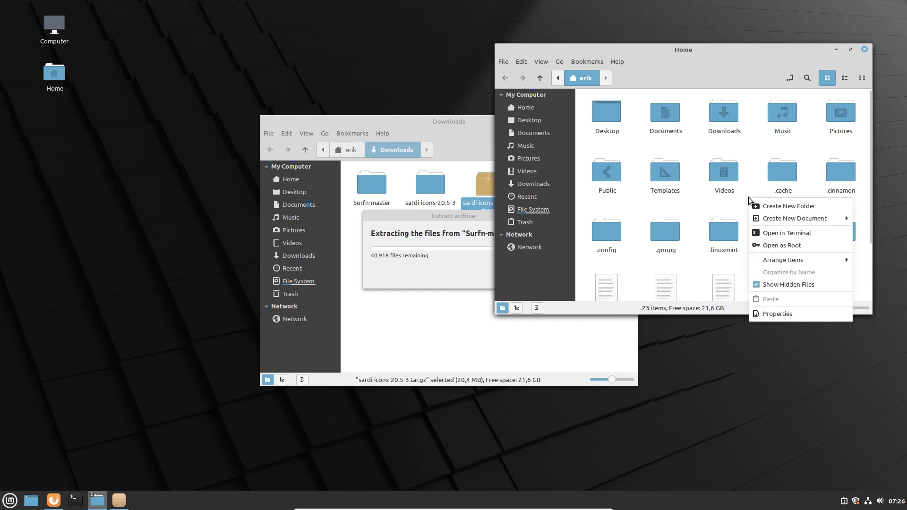
In Nemo preferences, add New folder, Open in terminal and Home buttons to the toolbar.
left_click(523, 61)
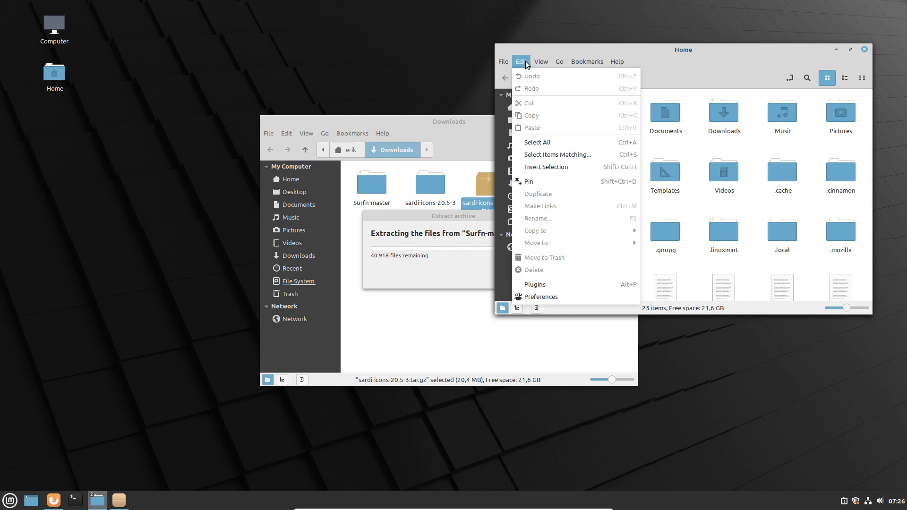
left_click(545, 297)
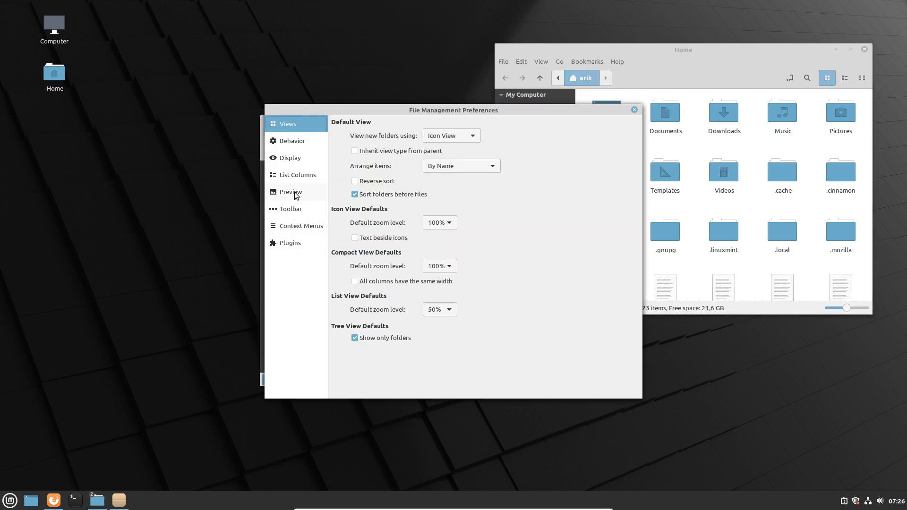
left_click(293, 224)
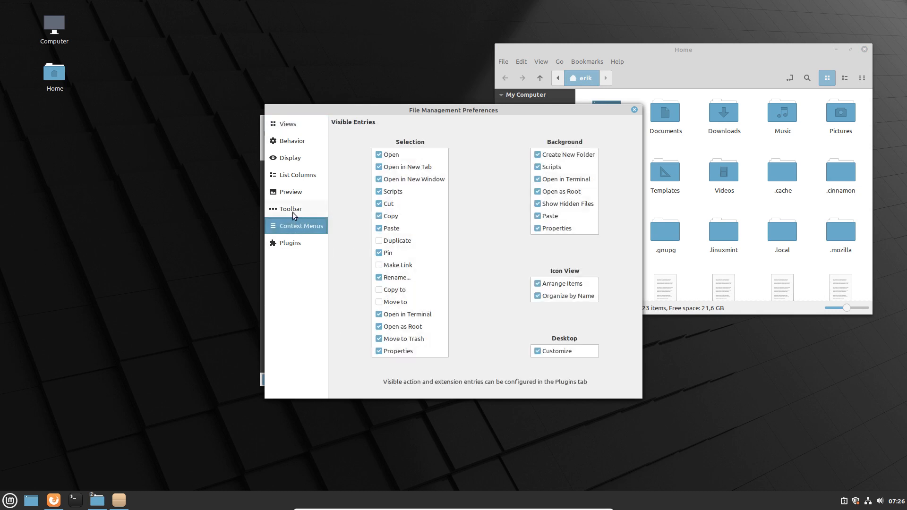
left_click(293, 211)
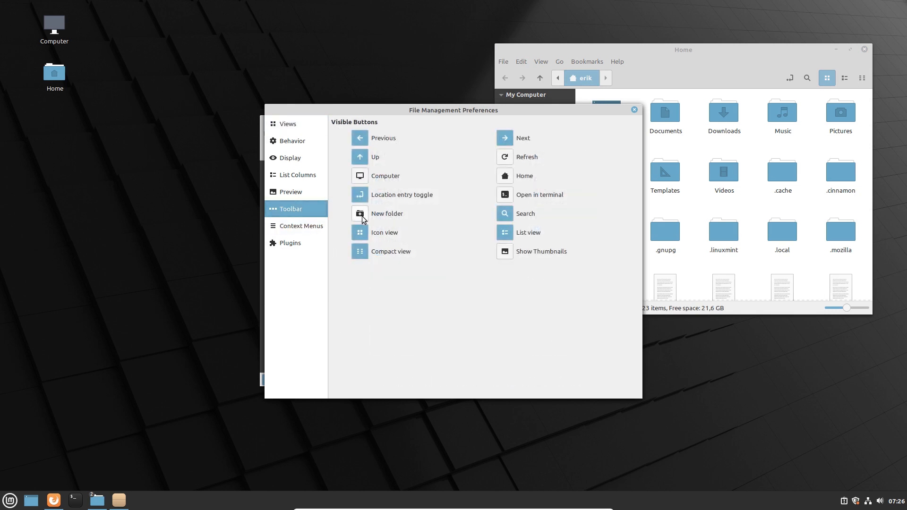
left_click(360, 213)
left_click(507, 198)
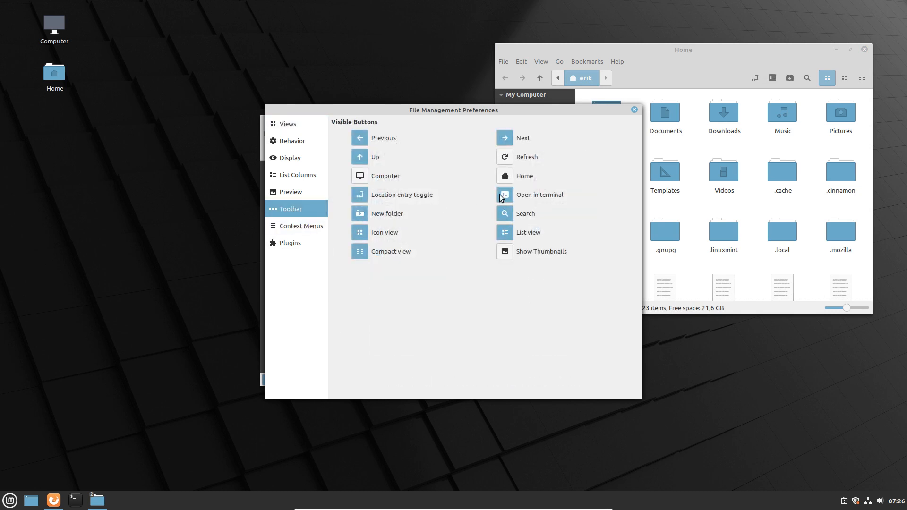
left_click(505, 177)
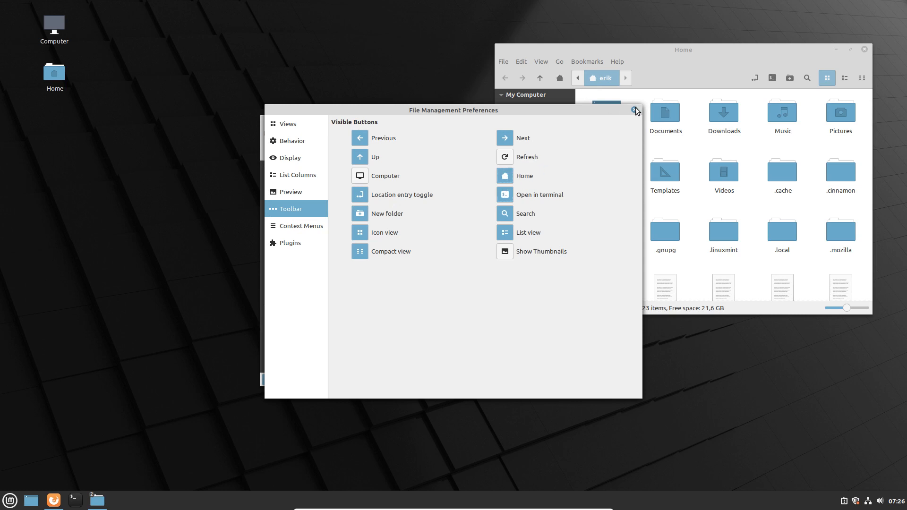
left_click(635, 110)
left_click_drag(761, 59, 722, 68)
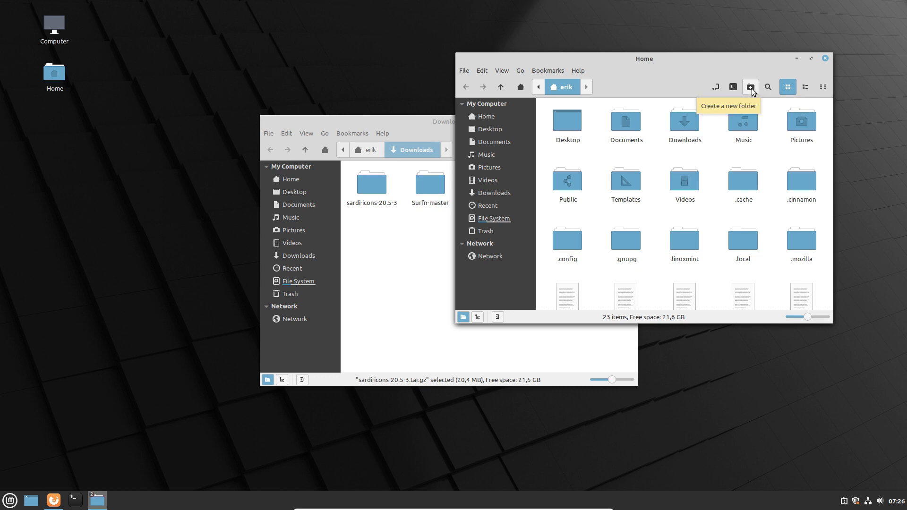
Create a new folder named .icons in the Home folder and open it.
left_click(732, 87)
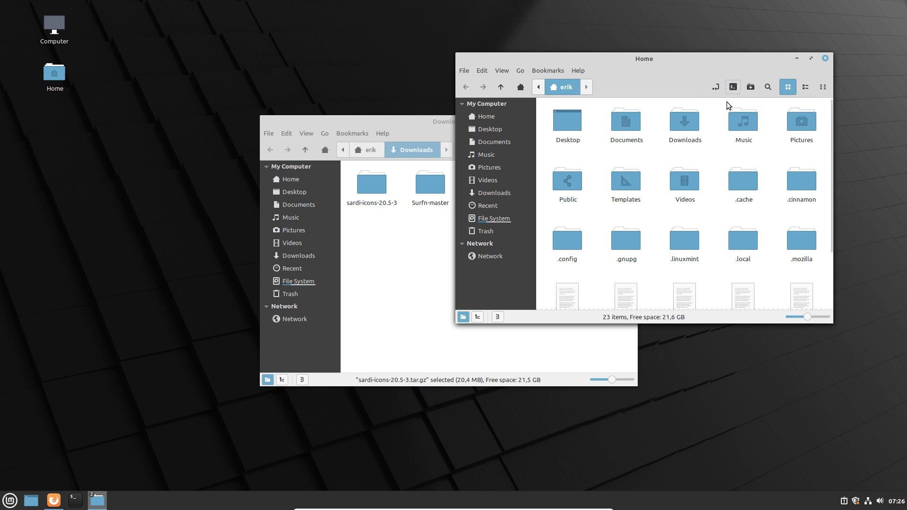
left_click(595, 149)
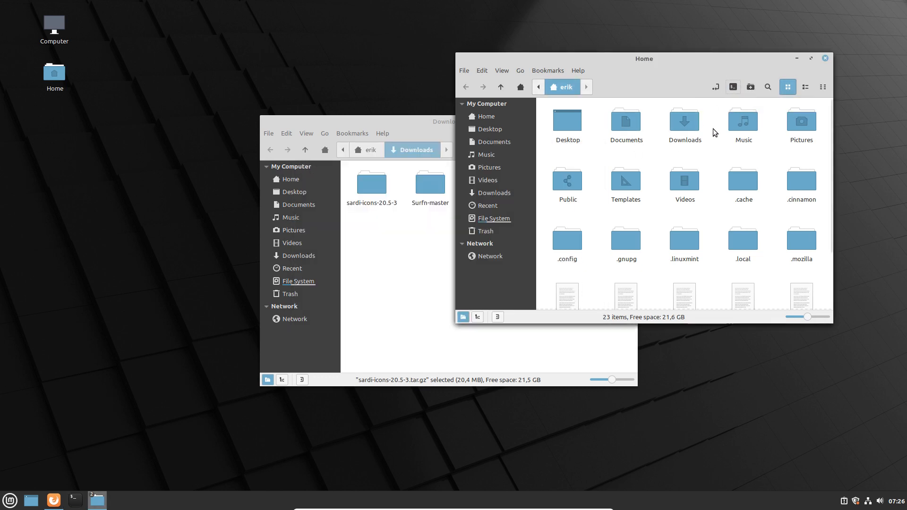
left_click(751, 88)
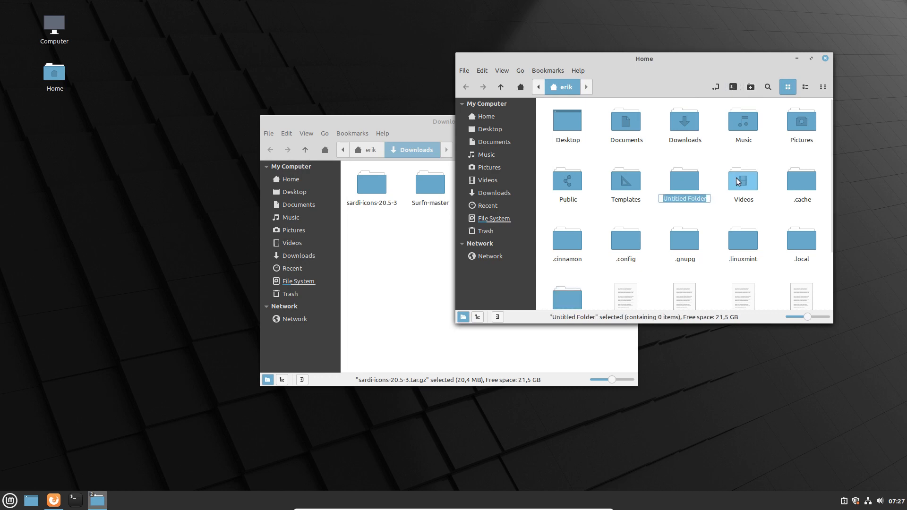
key("BackSpace")
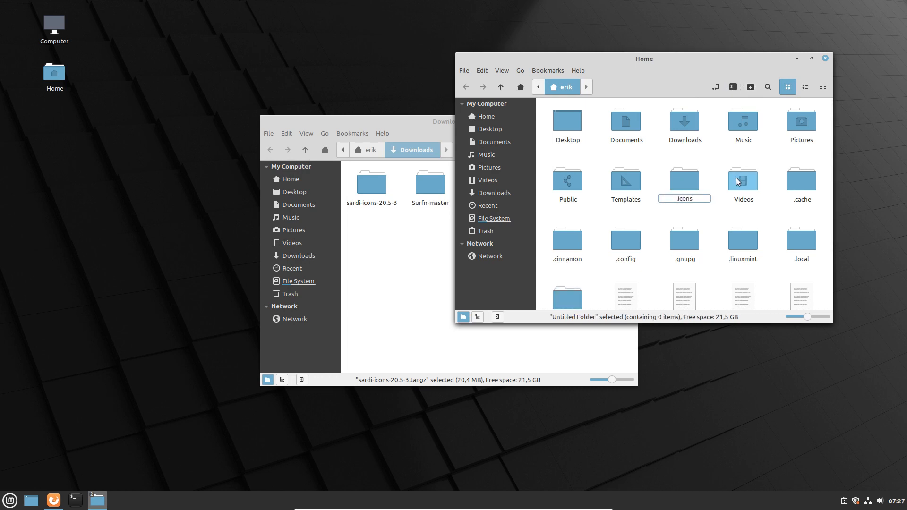
key("Return")
double_click(695, 239)
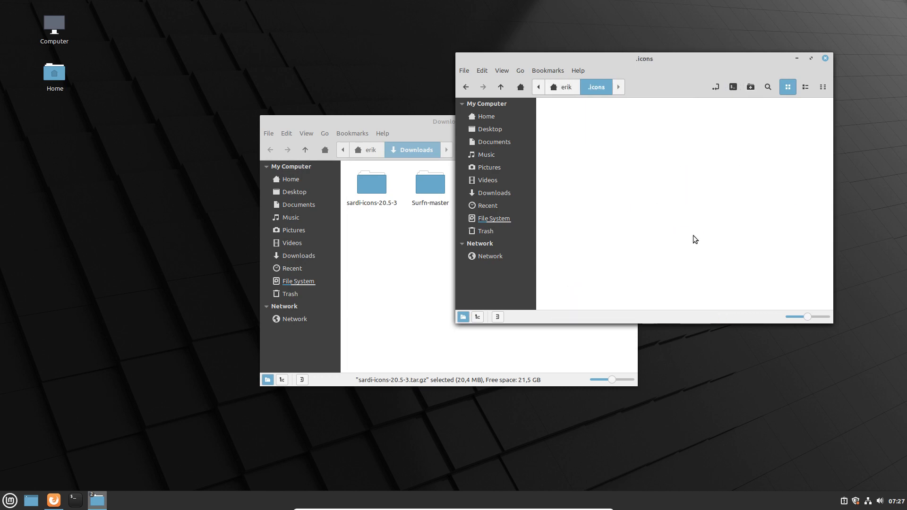
Browse into Surfn-master/surfn-icons and inspect the Surfn theme folder's index.theme file.
left_click_drag(394, 128, 190, 137)
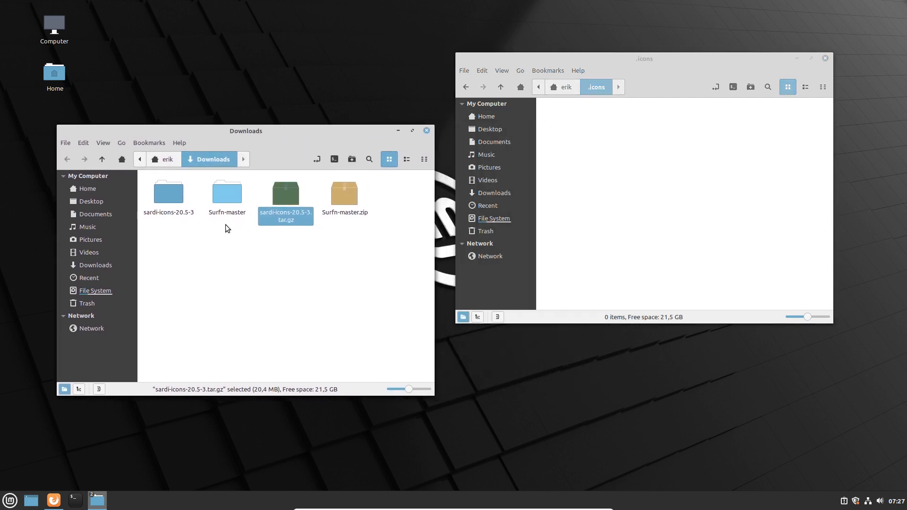
double_click(226, 202)
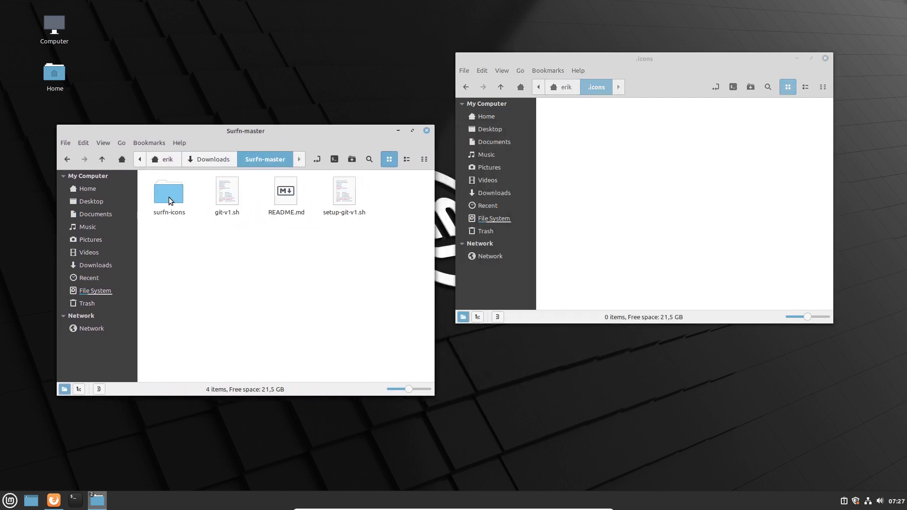
double_click(175, 202)
scroll(198, 226, "down", 2)
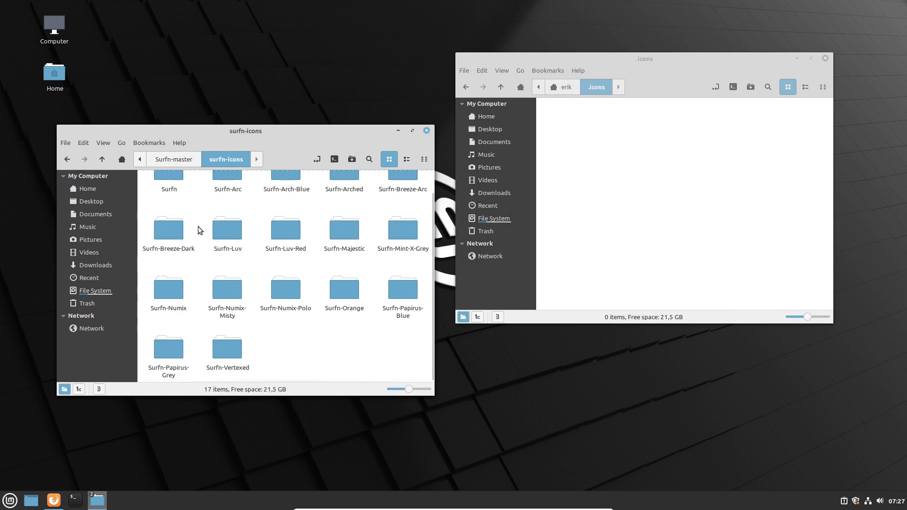
scroll(198, 225, "up", 2)
left_click(177, 162)
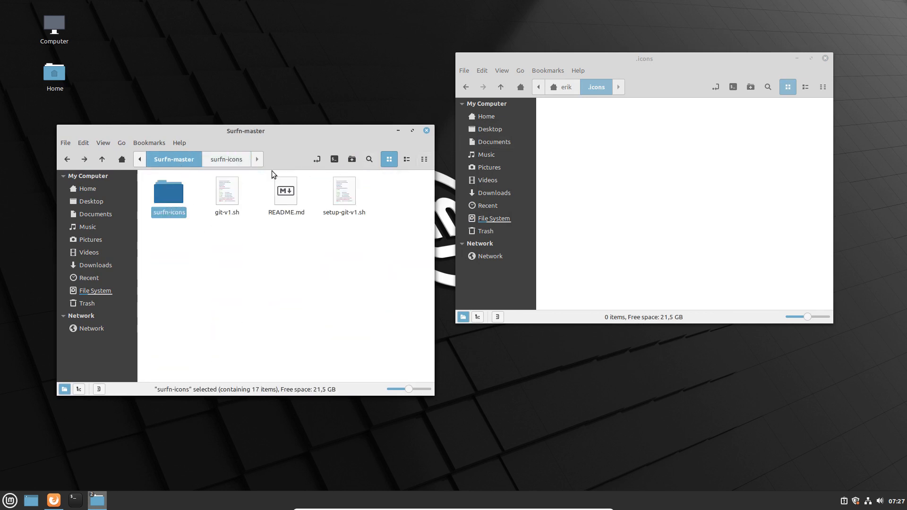
double_click(179, 195)
left_click(176, 197)
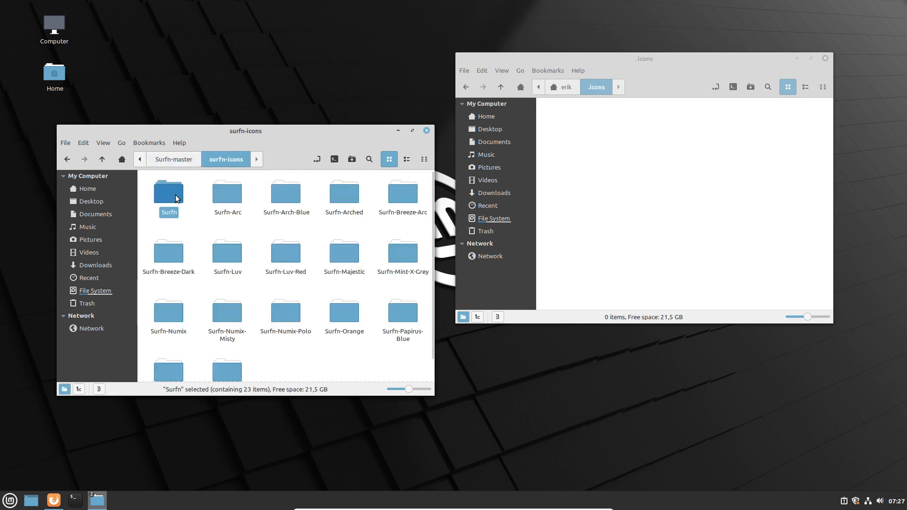
double_click(175, 195)
scroll(284, 282, "down", 3)
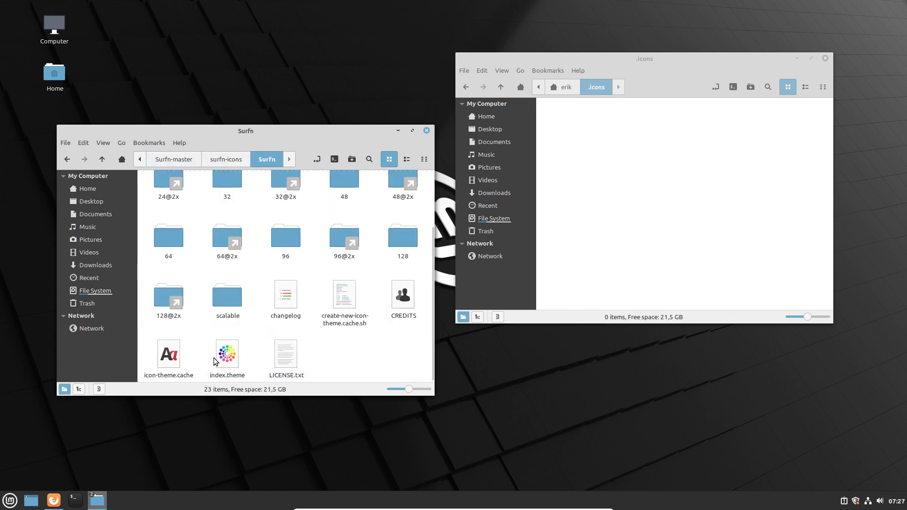
left_click(228, 369)
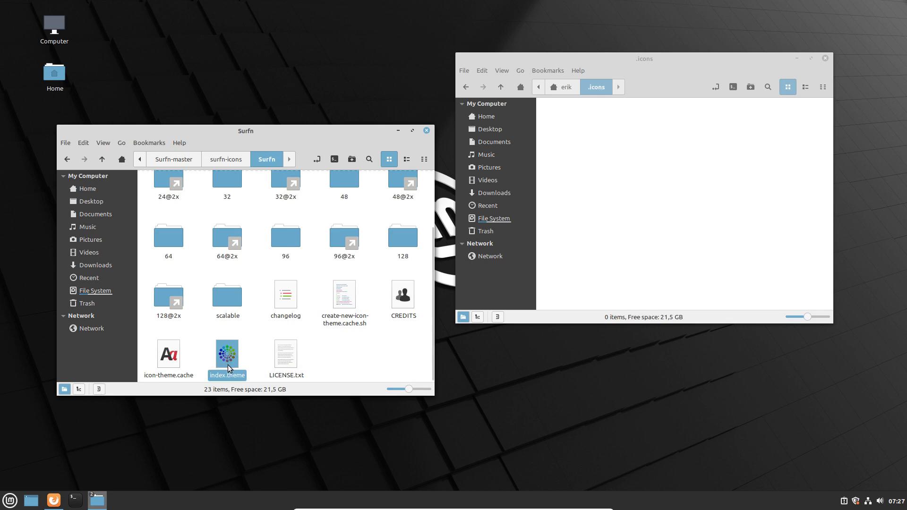
Move all 17 Surfn icon theme folders from surfn-icons into .icons.
left_click(227, 159)
double_click(170, 192)
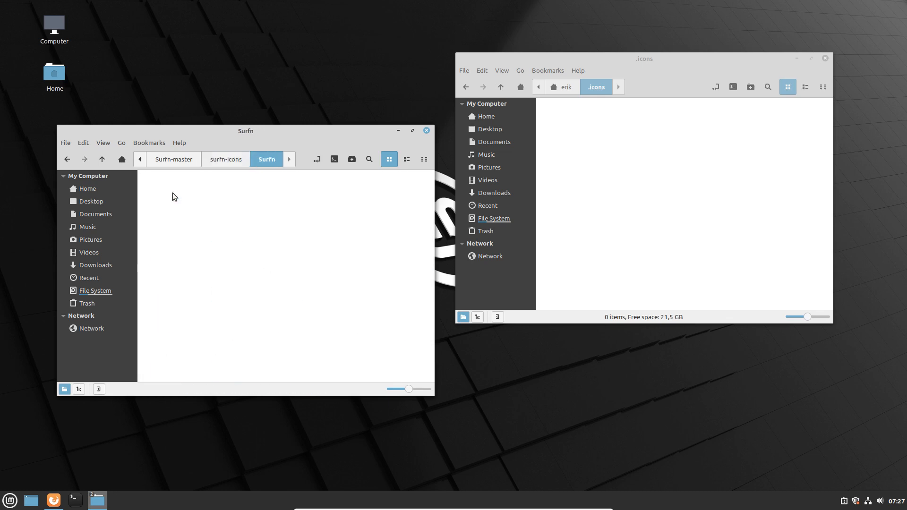
scroll(249, 336, "down", 3)
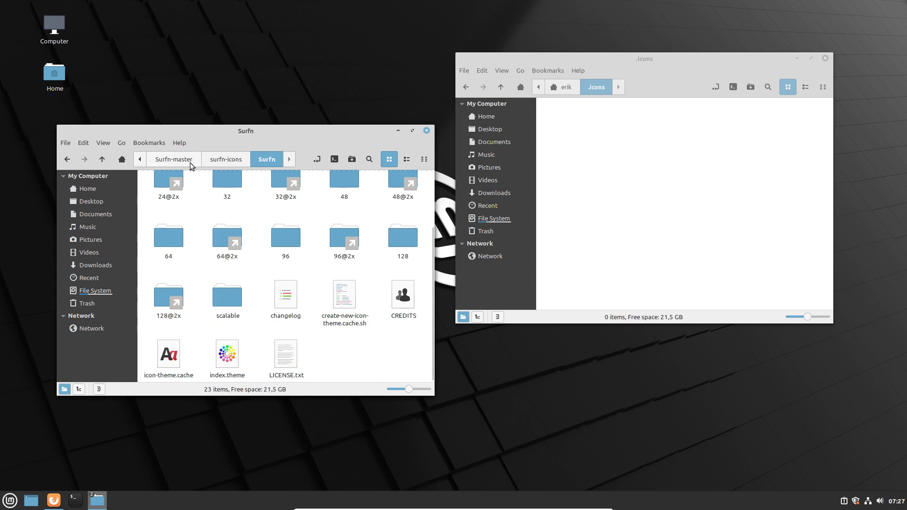
left_click(102, 162)
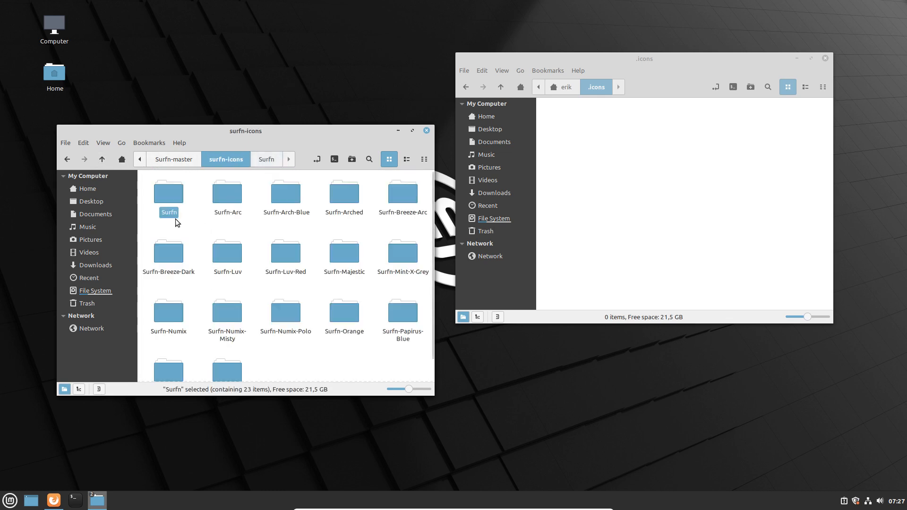
key("ctrl+a")
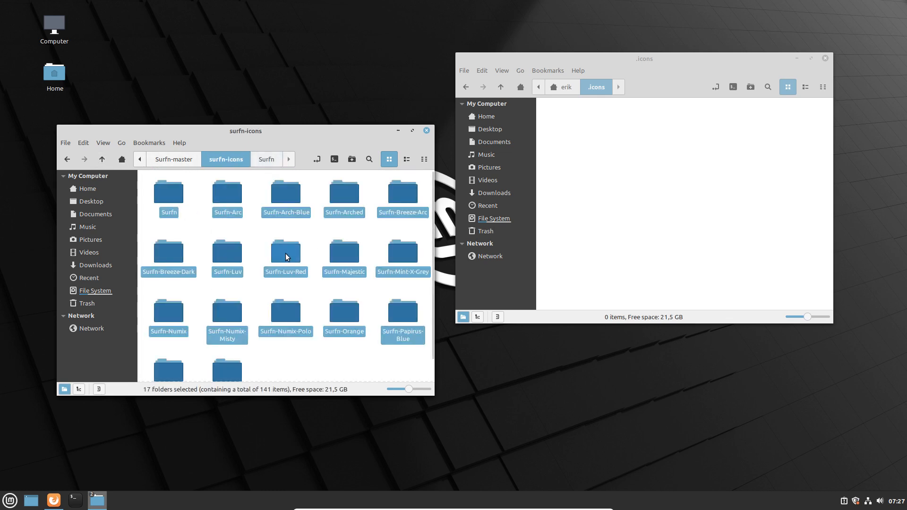
left_click_drag(287, 257, 617, 164)
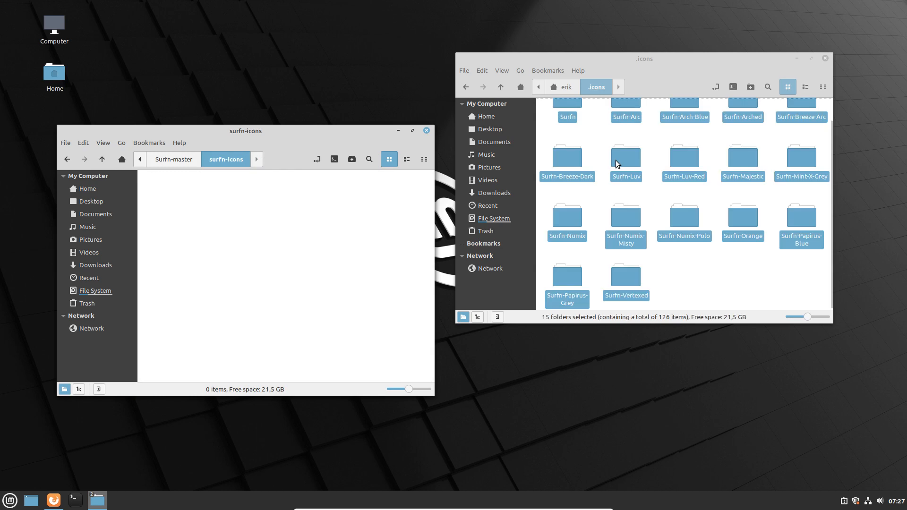
Move all 22 Sardi theme folders from sardi-icons-20.5-3 into .icons, then close both windows.
left_click(177, 160)
left_click(142, 161)
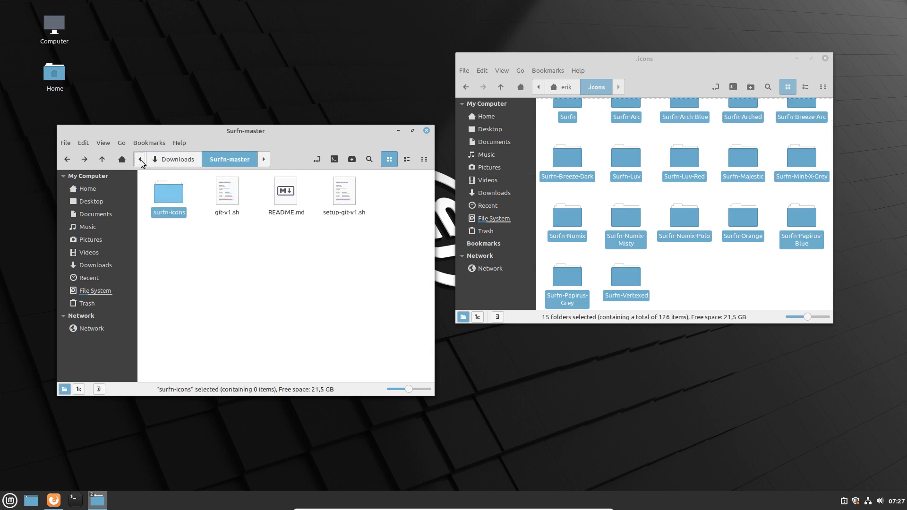
left_click(167, 162)
double_click(174, 200)
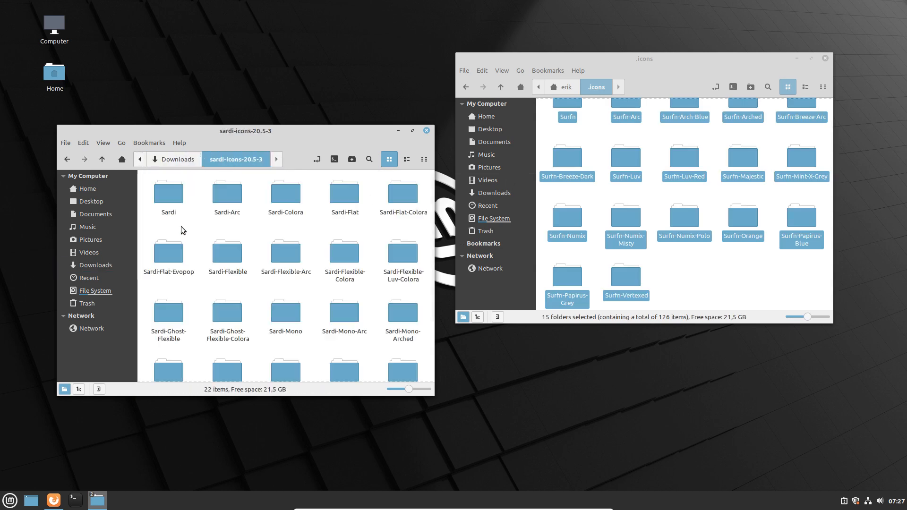
double_click(175, 194)
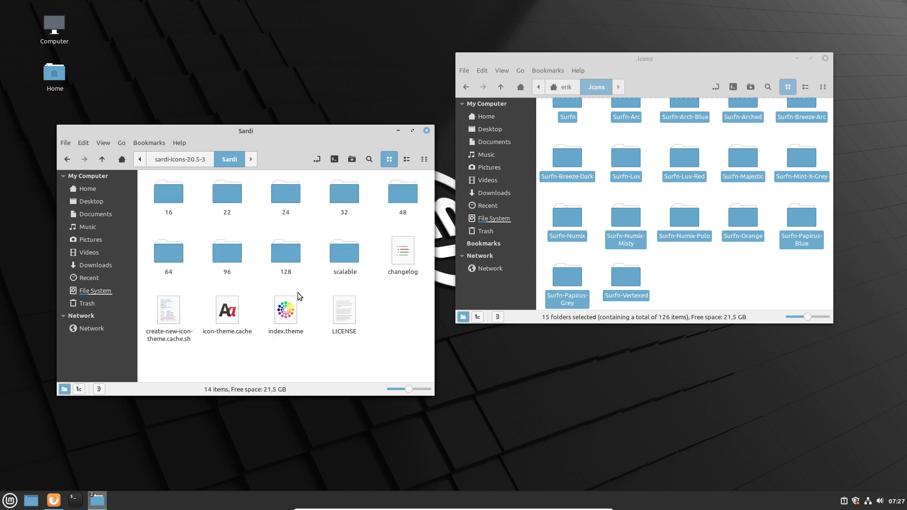
left_click(287, 308)
left_click(102, 161)
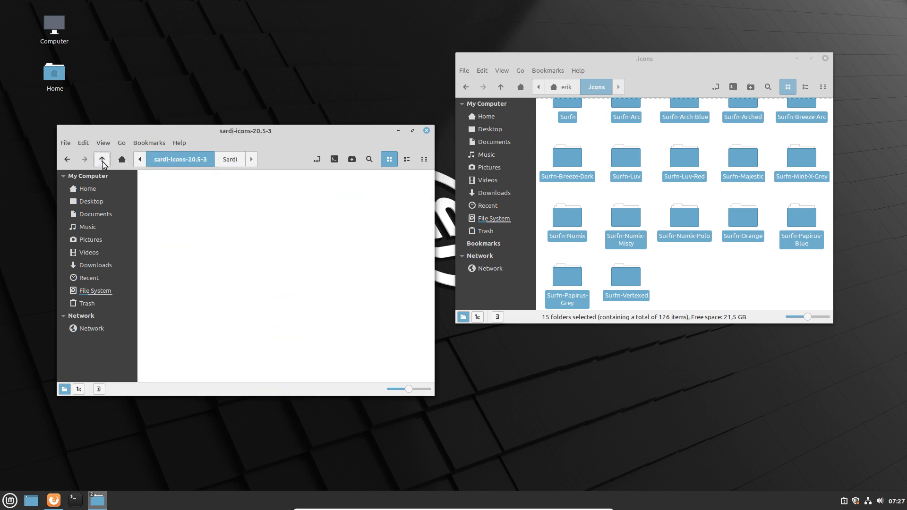
key("ctrl+a")
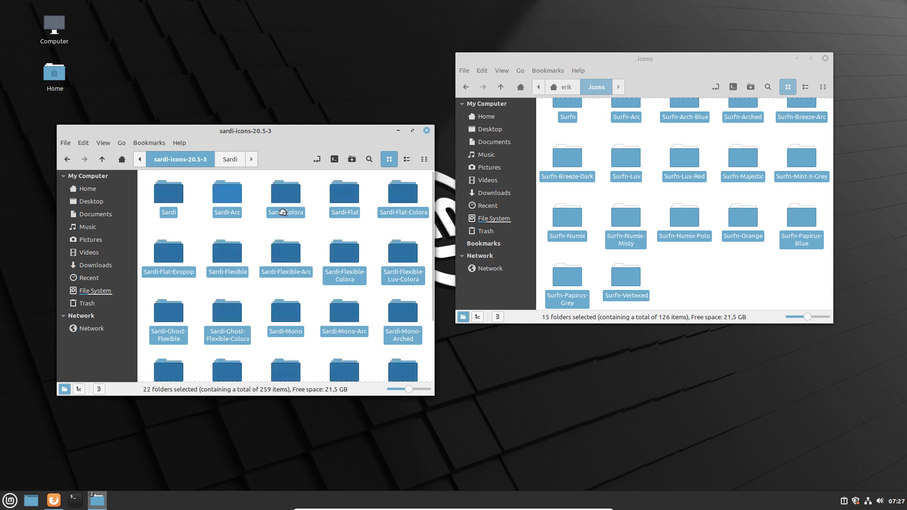
left_click_drag(282, 212, 679, 282)
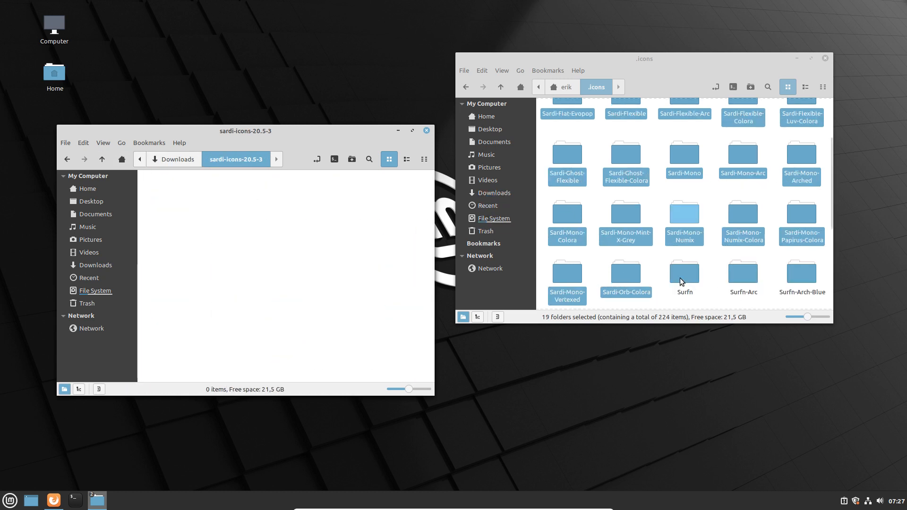
left_click(825, 59)
left_click(426, 131)
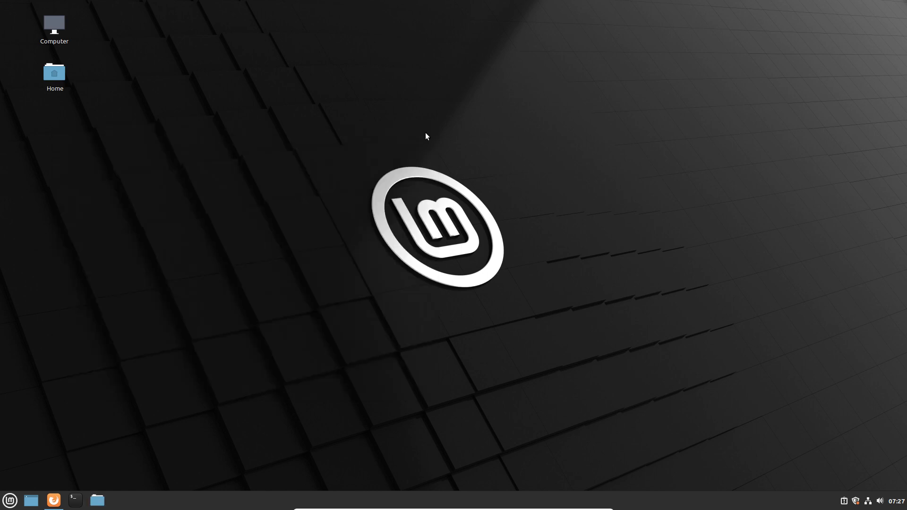
Open System Settings > Themes and the Icons chooser listing Sardi, Sardi-Arc, Sardi-Colora and Sardi-Flat.
left_click(7, 504)
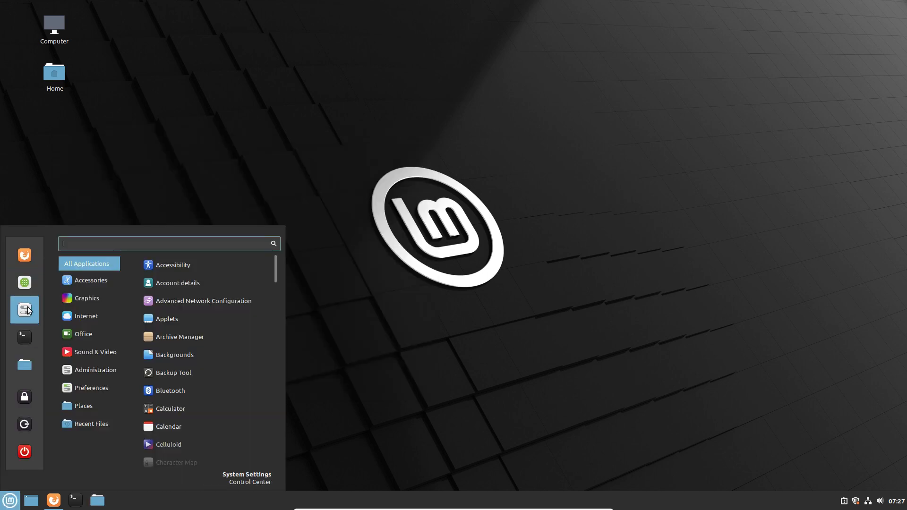
left_click(28, 312)
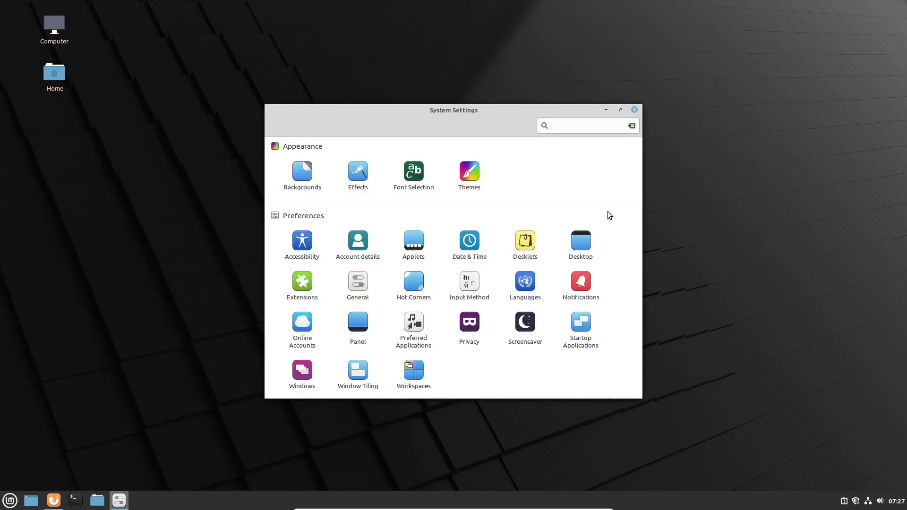
left_click(465, 175)
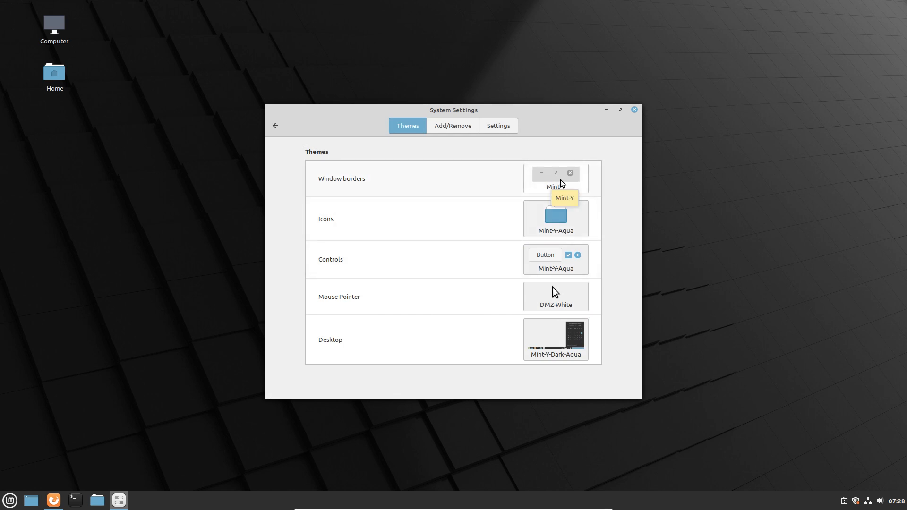
left_click(558, 221)
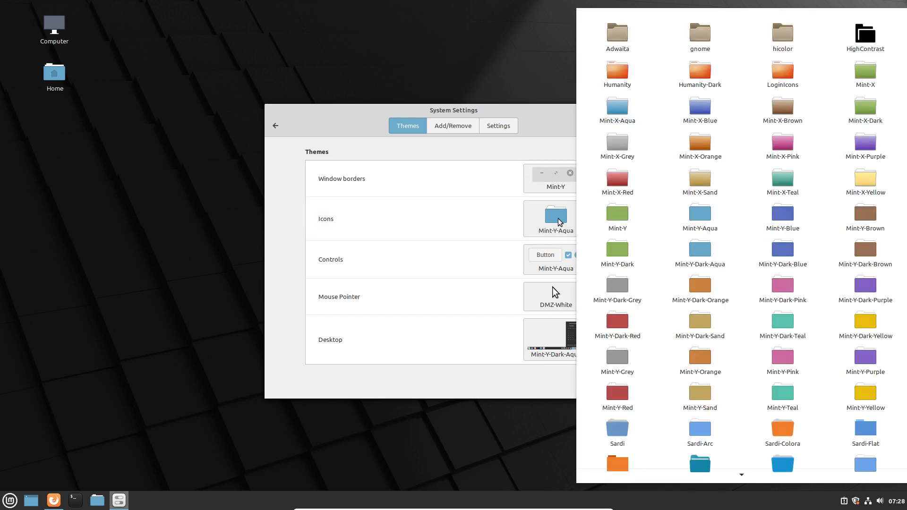
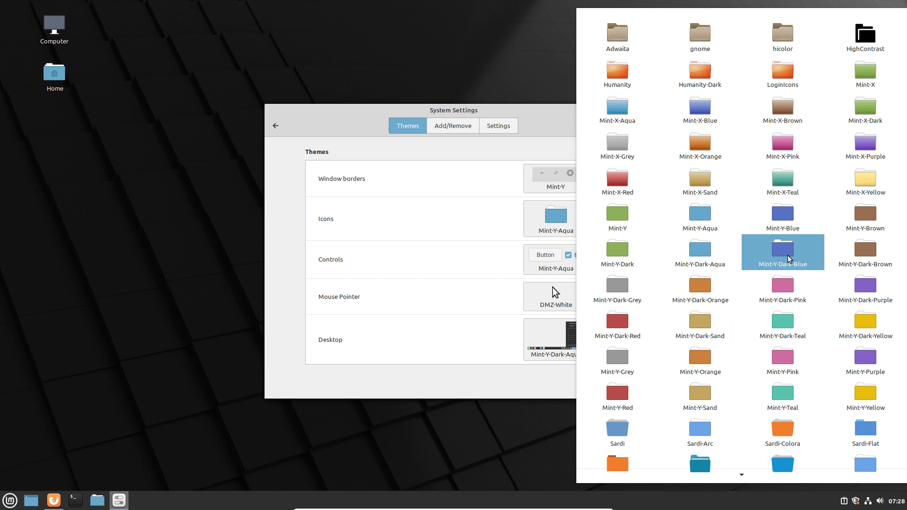
Apply the Sardi-Flexible-Arc icon theme and move the Settings window to the upper right.
left_click(492, 223)
left_click(558, 221)
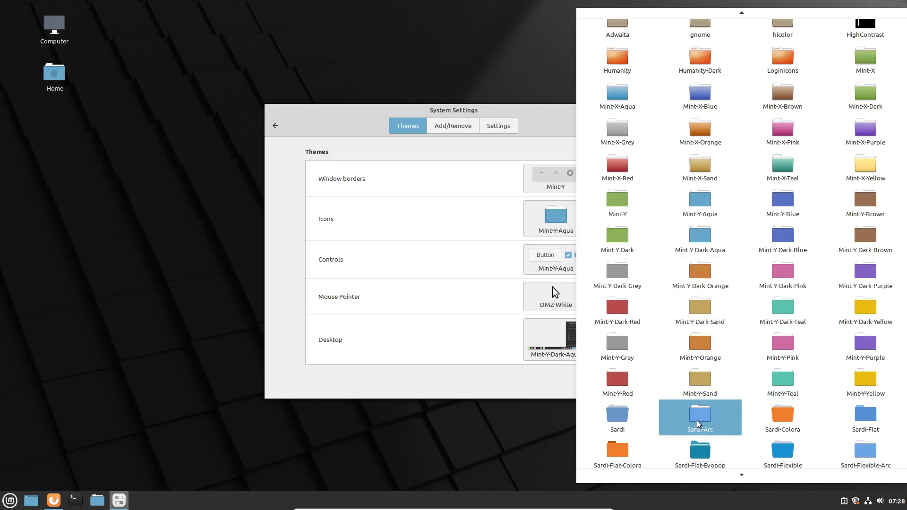
scroll(699, 424, "down", 1)
scroll(698, 424, "down", 1)
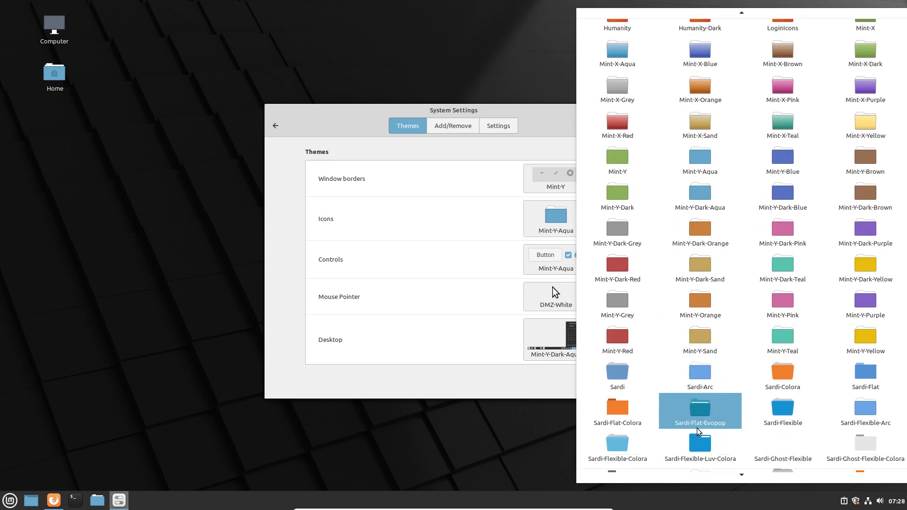
scroll(698, 431, "down", 1)
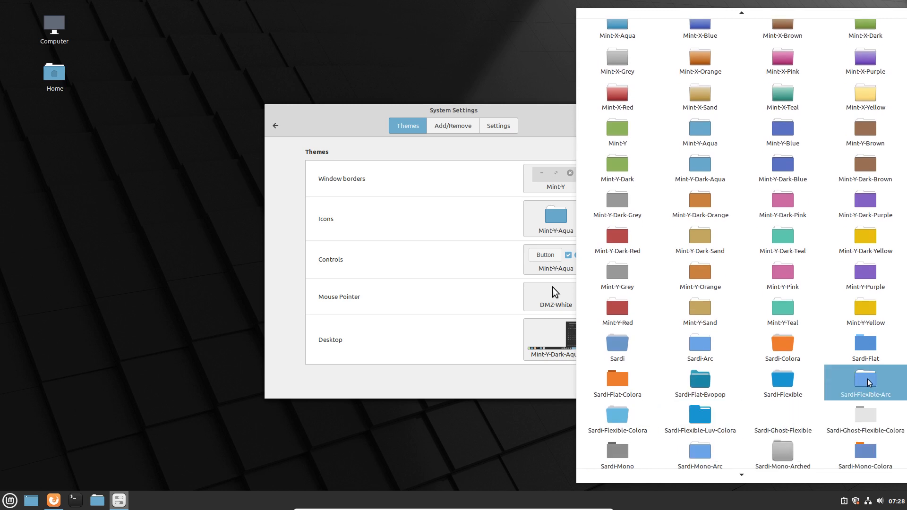
left_click(869, 382)
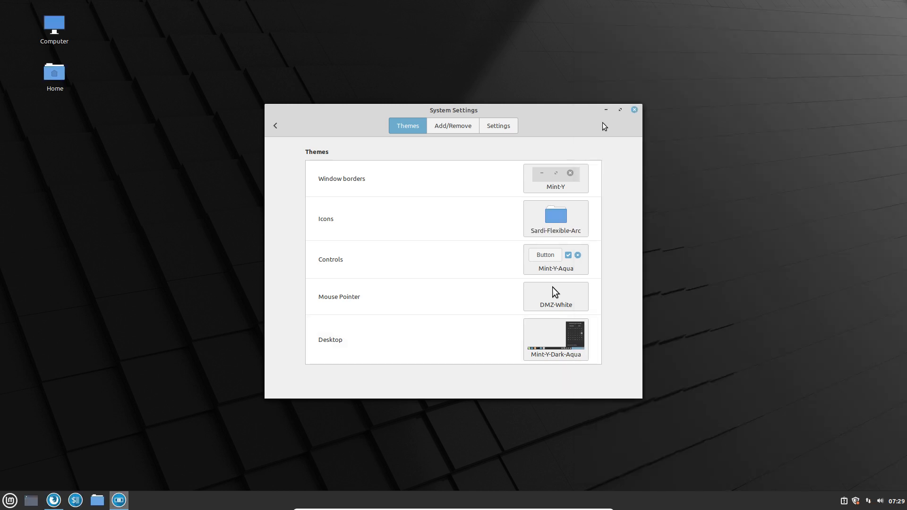
left_click_drag(574, 112, 783, 57)
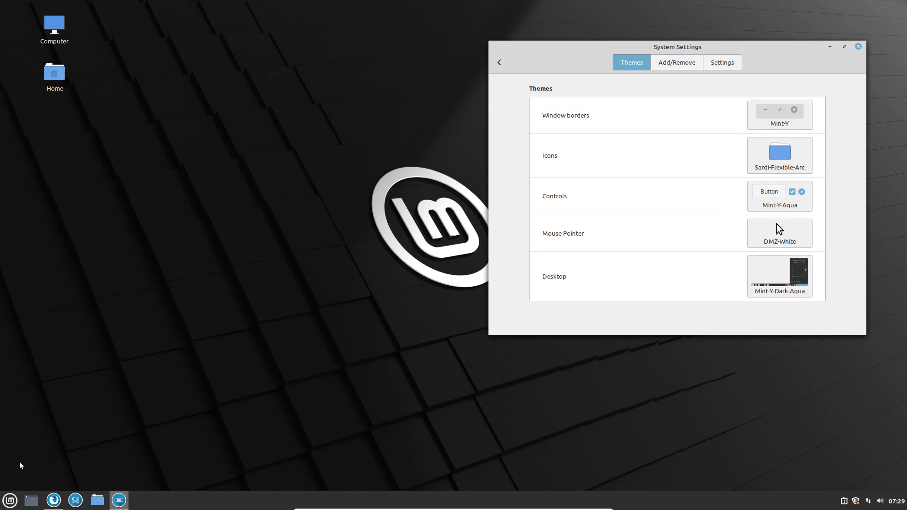
Scroll through All Applications in the Mint menu, then launch Files from the sidebar.
left_click(14, 501)
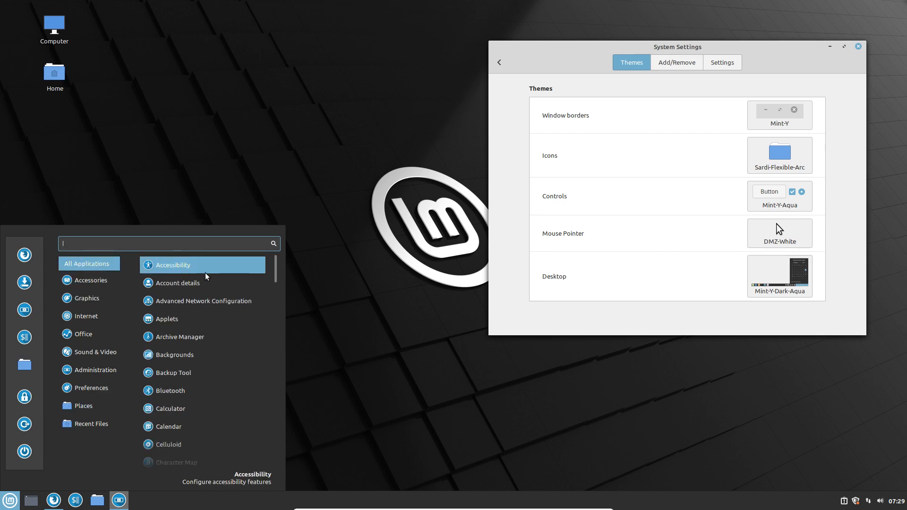
scroll(206, 276, "down", 3)
scroll(206, 276, "up", 1)
scroll(207, 276, "down", 10)
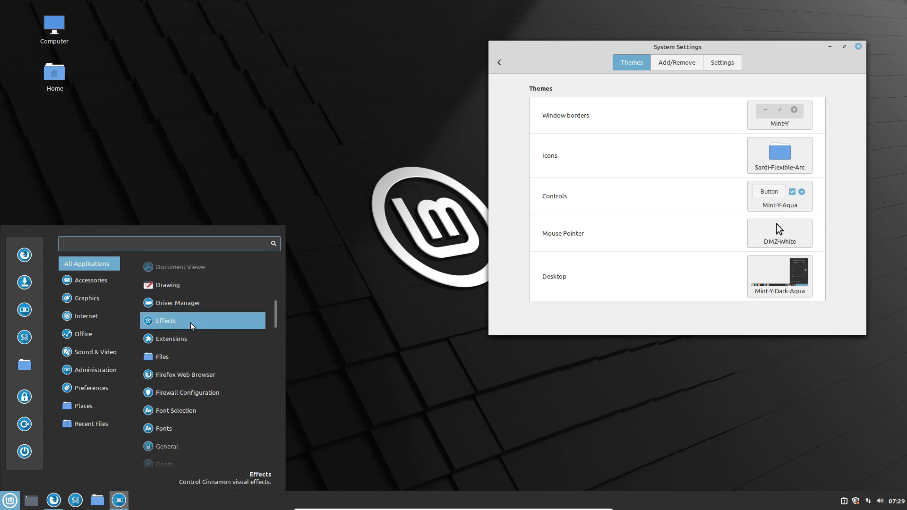
scroll(197, 385, "down", 4)
scroll(198, 386, "down", 6)
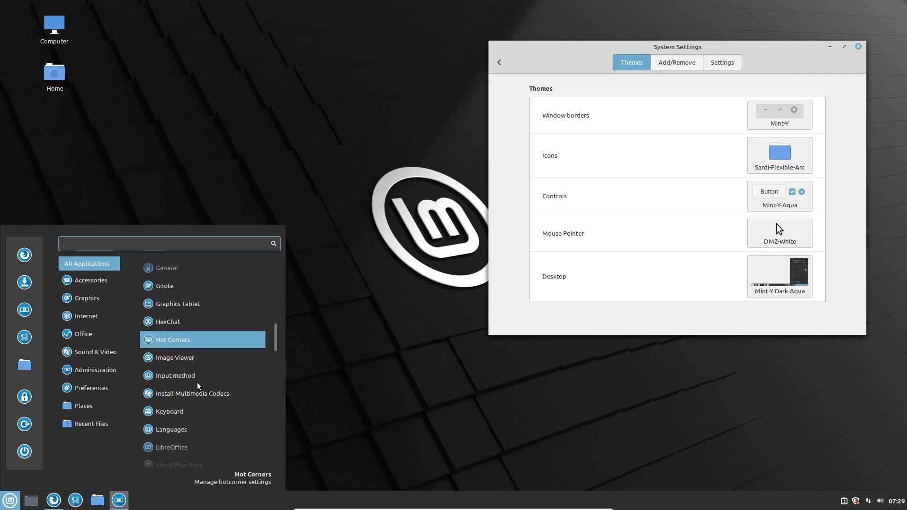
scroll(198, 385, "down", 6)
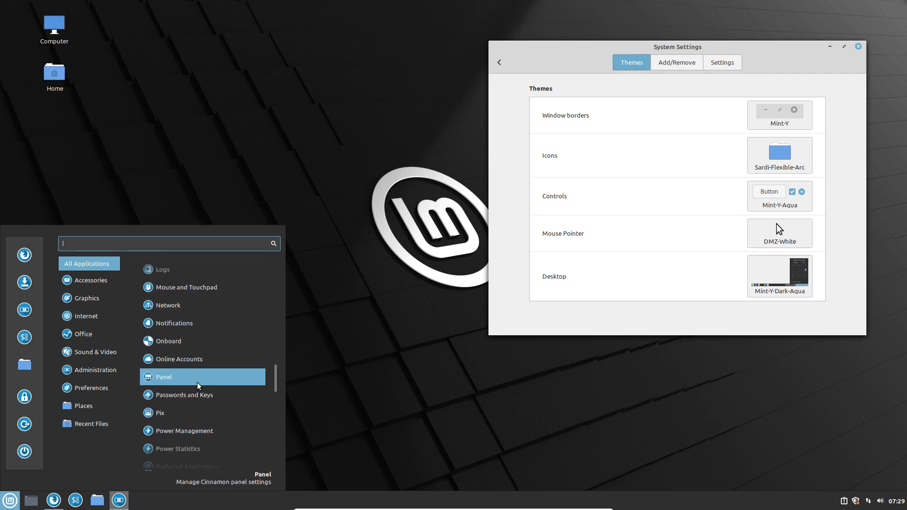
scroll(197, 385, "down", 7)
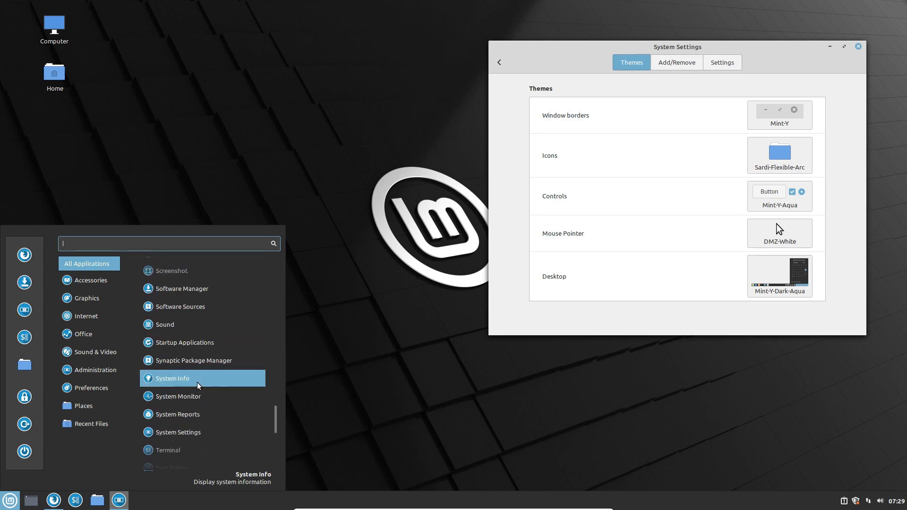
scroll(198, 385, "down", 1)
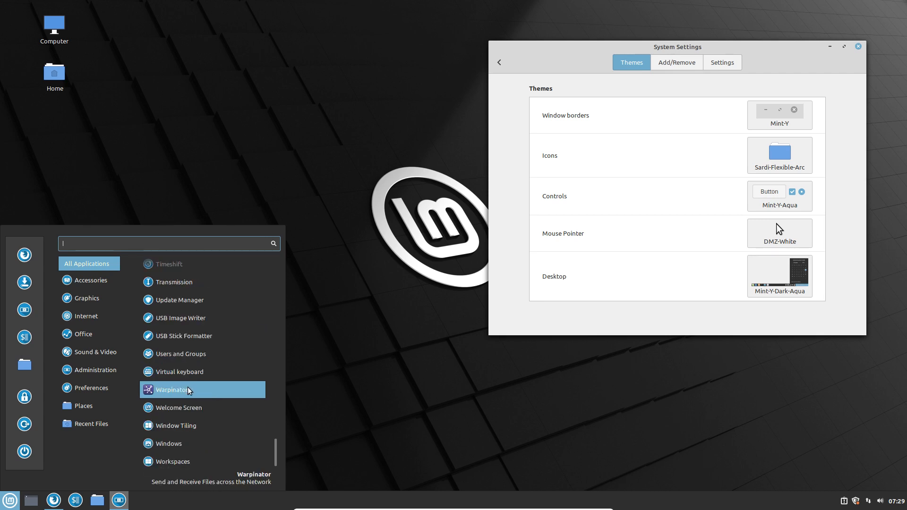
left_click(24, 364)
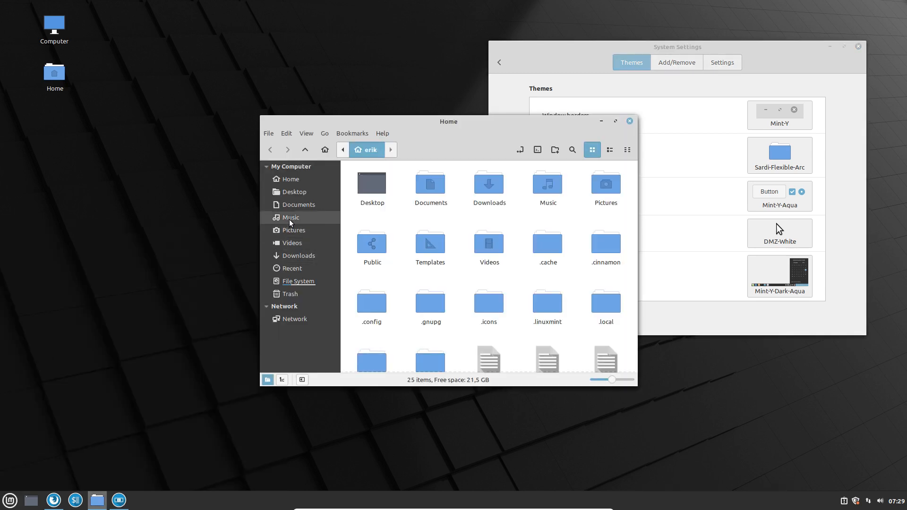
Go to File System, maximize Nemo, and open /usr/share.
left_click(308, 282)
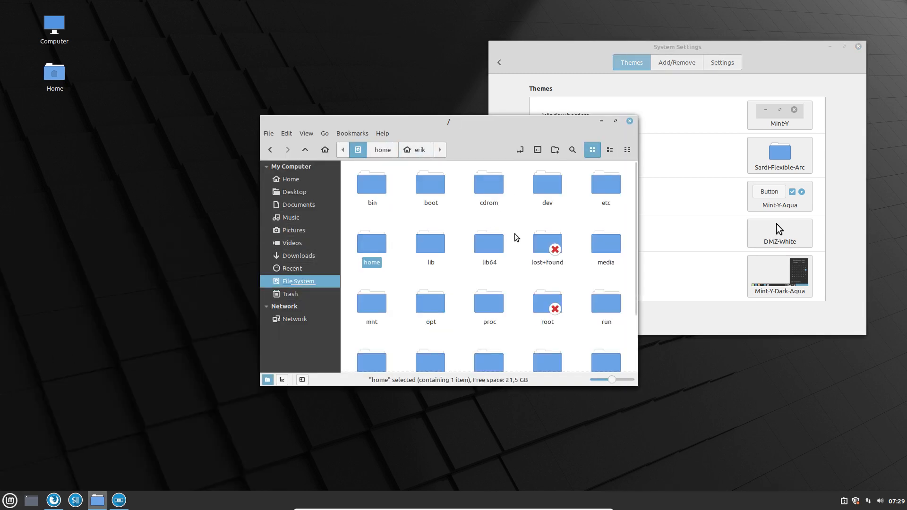
type("user")
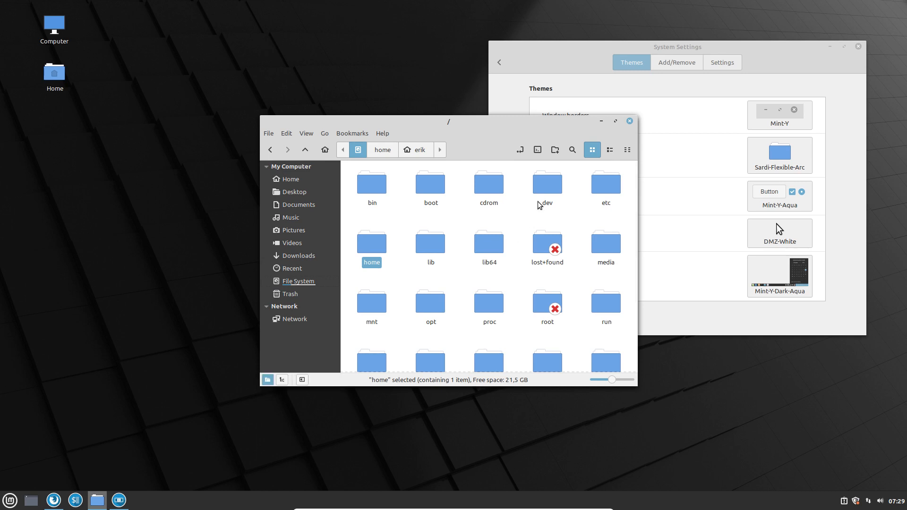
double_click(562, 125)
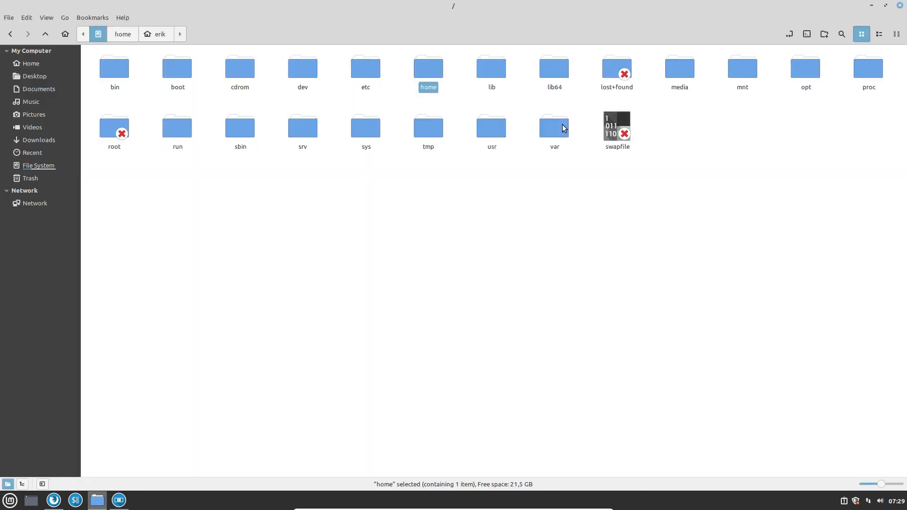
double_click(489, 138)
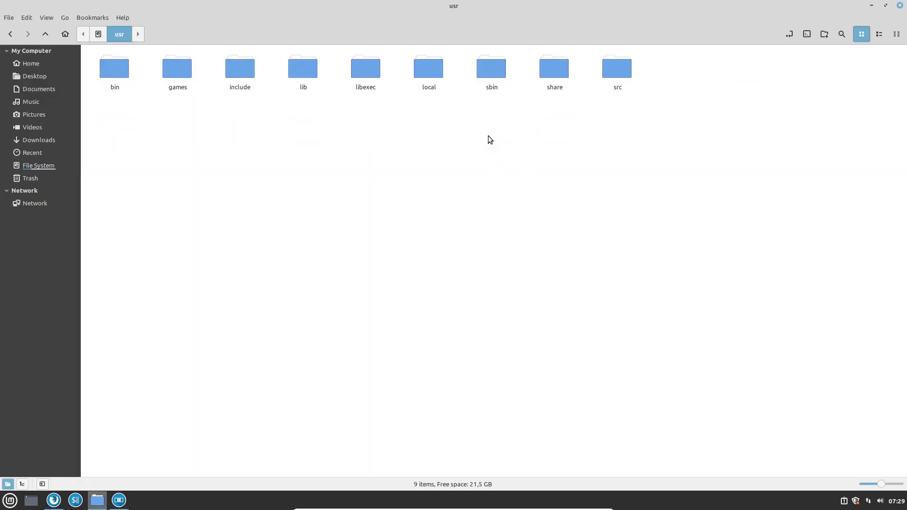
type("s")
double_click(551, 76)
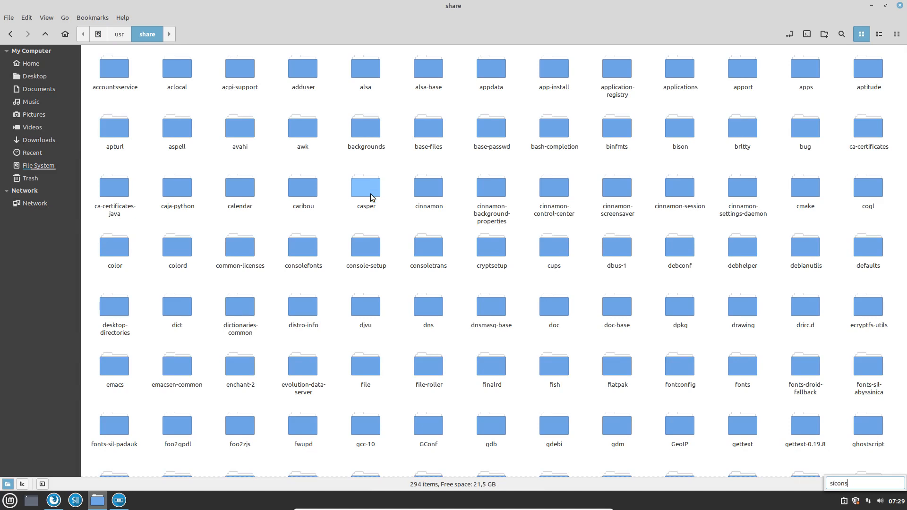
Peek into /usr/share/icons, return to share, and open the applications folder.
scroll(644, 359, "down", 5)
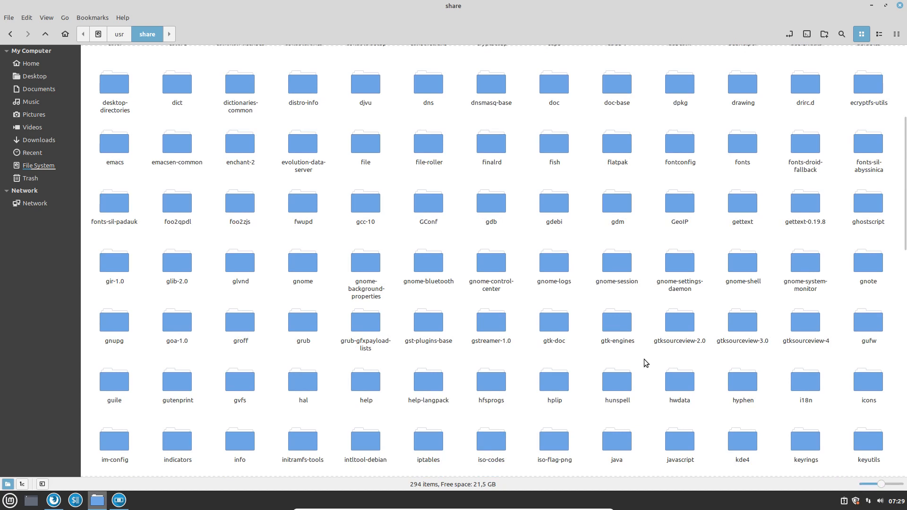
scroll(644, 359, "down", 5)
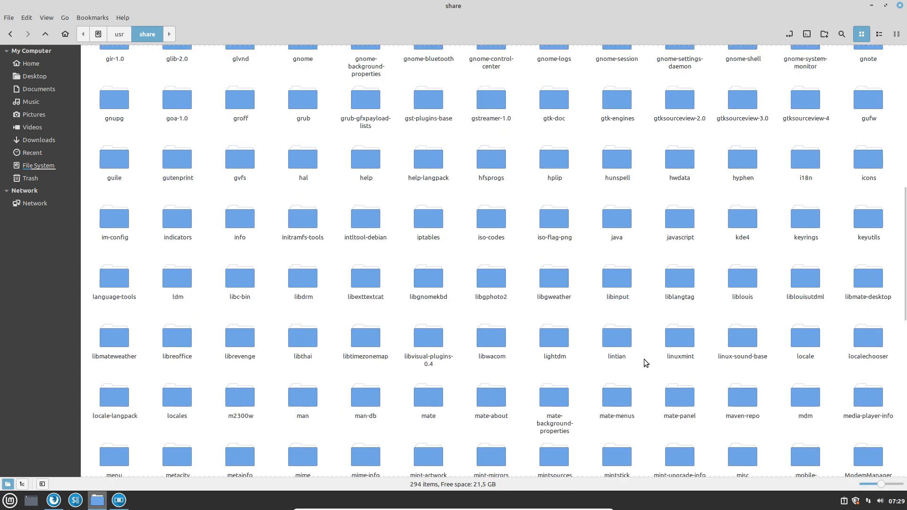
double_click(869, 166)
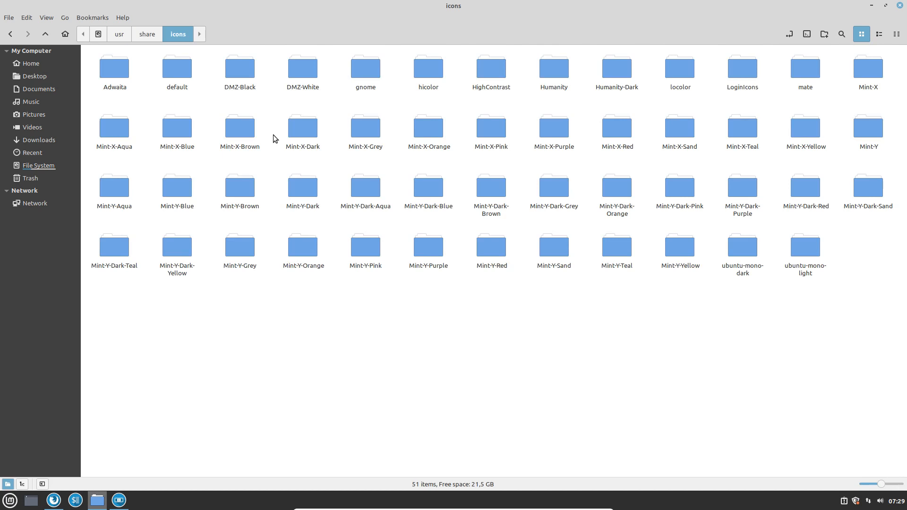
left_click(152, 36)
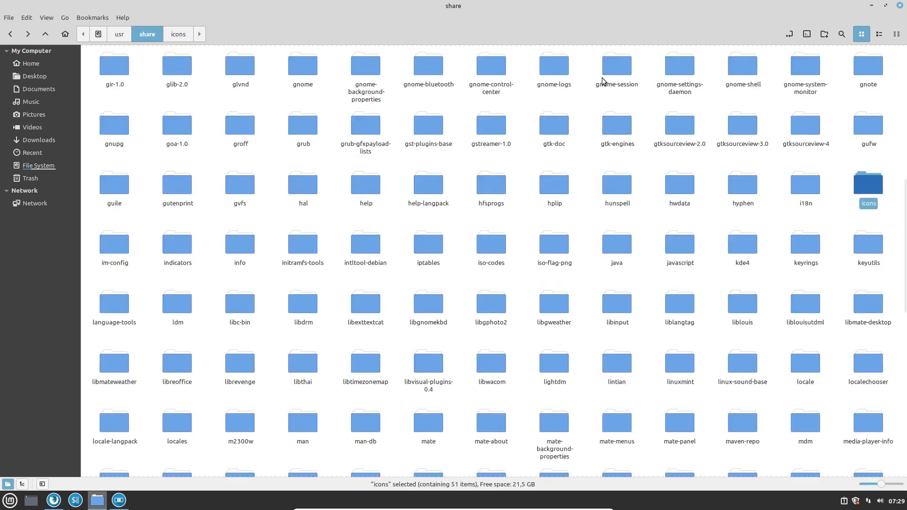
scroll(538, 137, "up", 10)
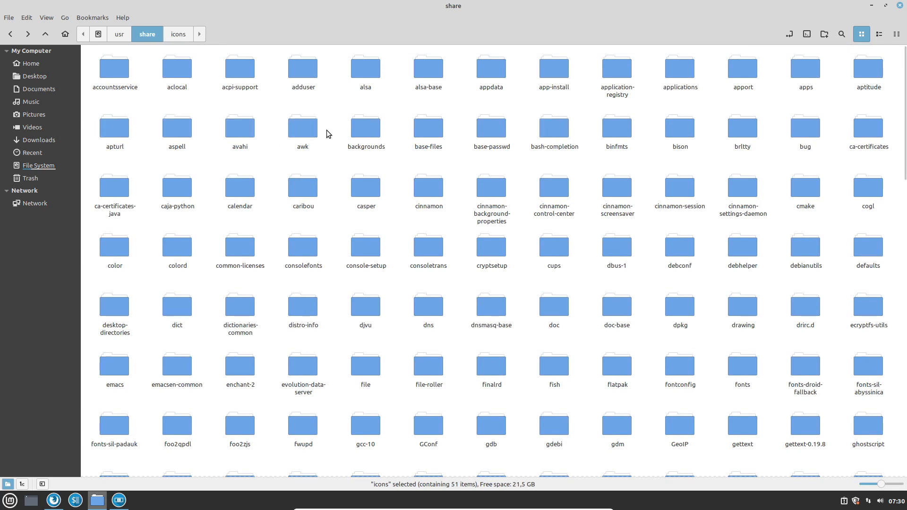
double_click(680, 70)
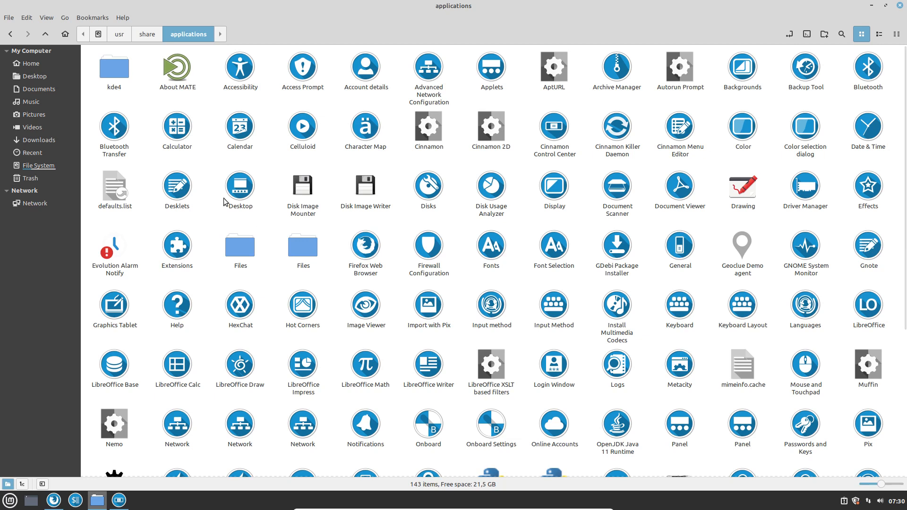
Open the Drawing launcher com.github.maoschanz.drawing.desktop in the Text Editor.
left_click(178, 68)
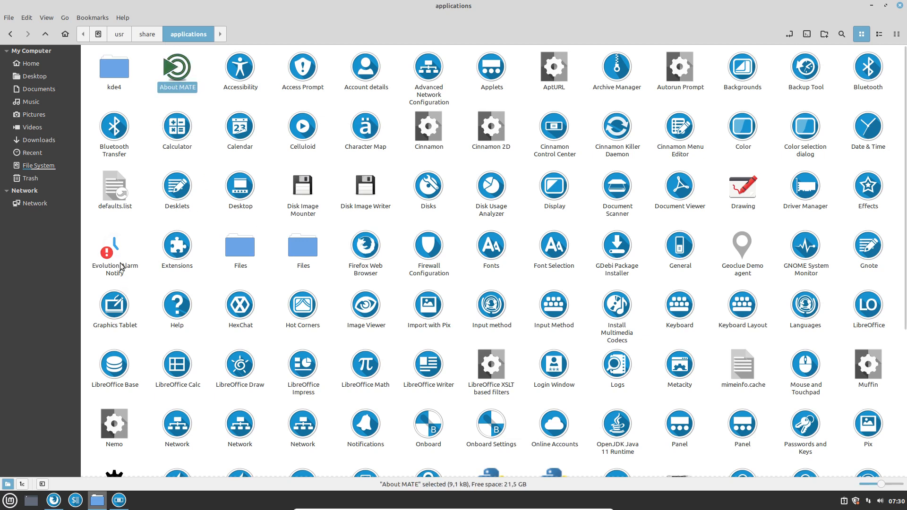
left_click(741, 199)
right_click(741, 198)
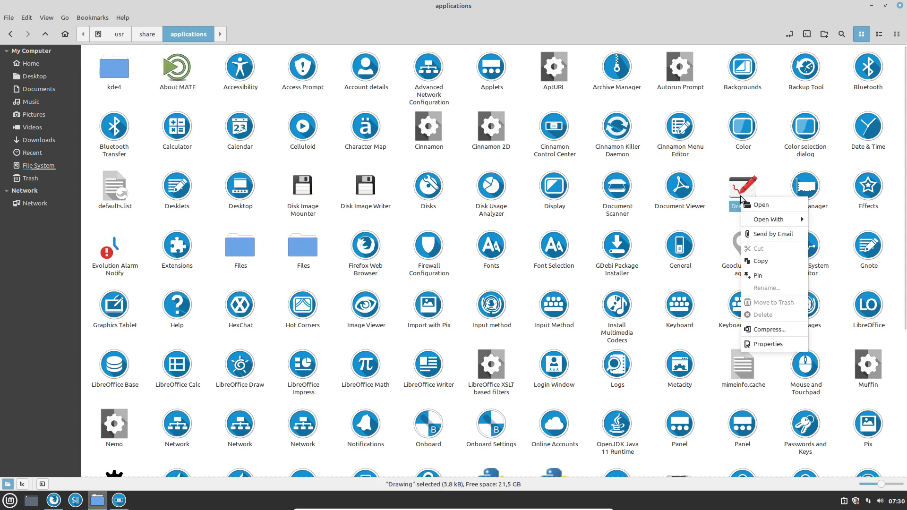
mouse_move(773, 222)
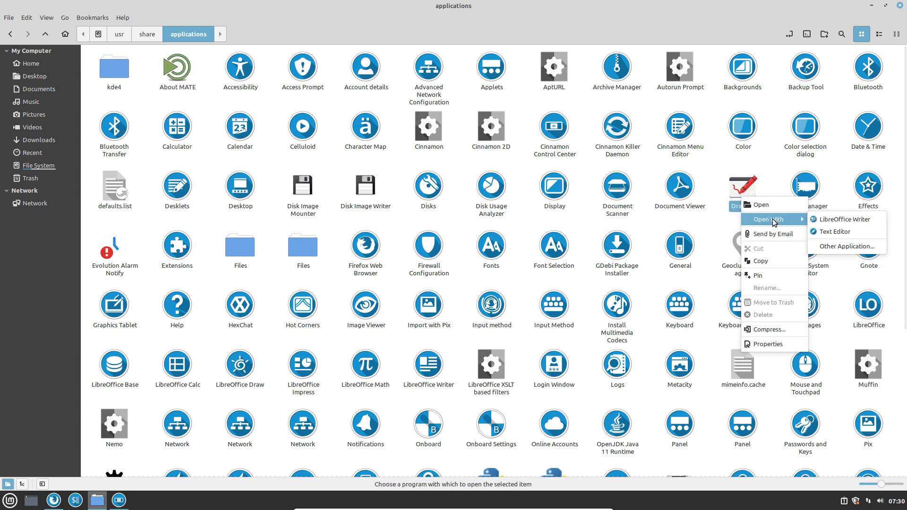
left_click(833, 231)
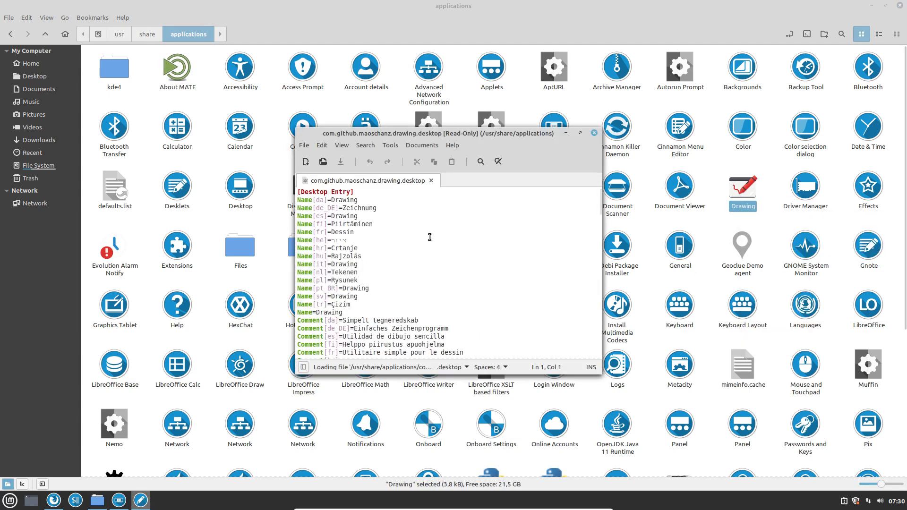
Search for 'icon', select the icon name com.github.maoschanz.drawing, then close the file.
scroll(428, 237, "down", 15)
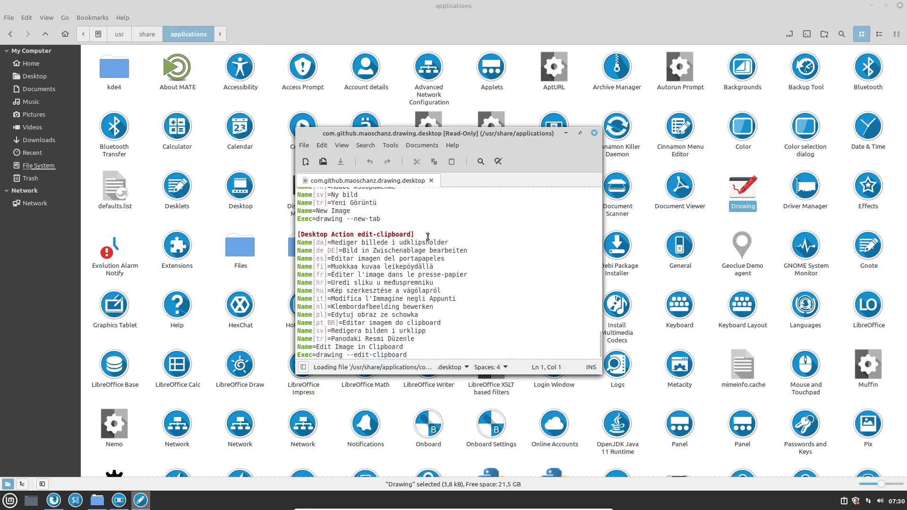
key("ctrl+f")
type("icon")
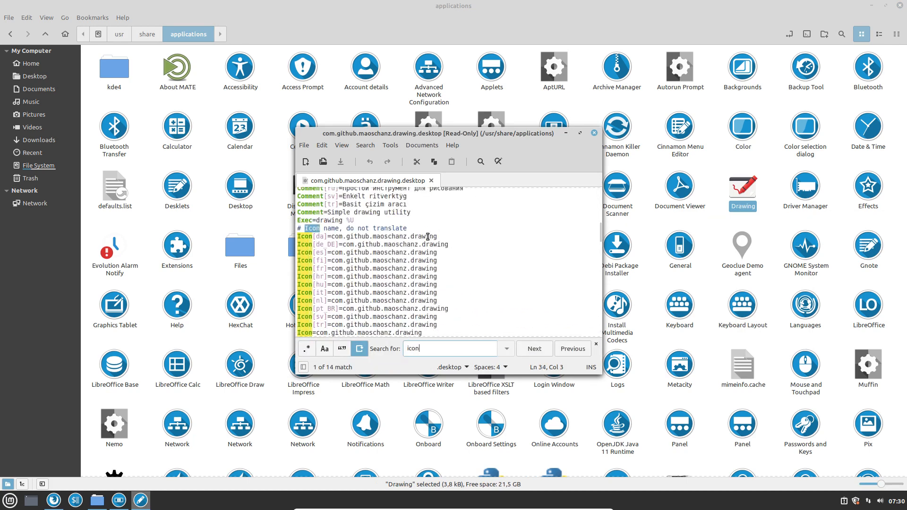
left_click(344, 228)
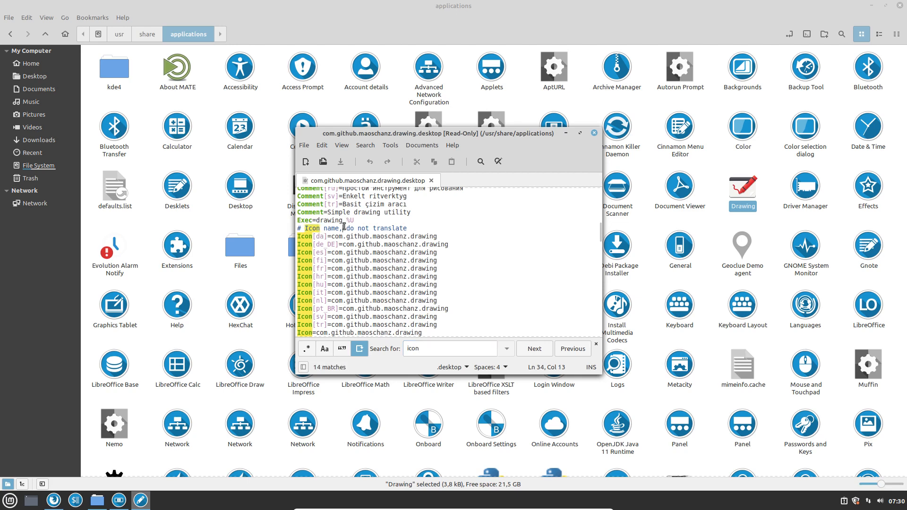
left_click_drag(331, 236, 454, 235)
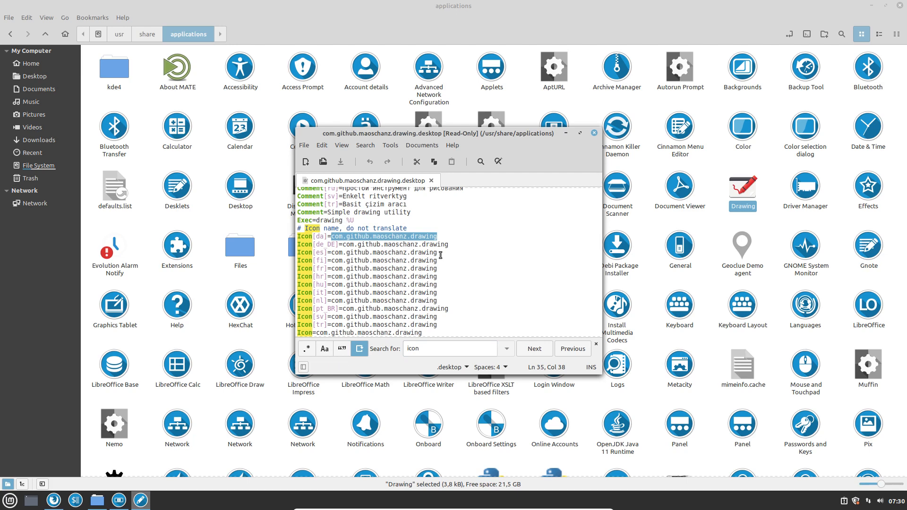
left_click_drag(472, 137, 331, 157)
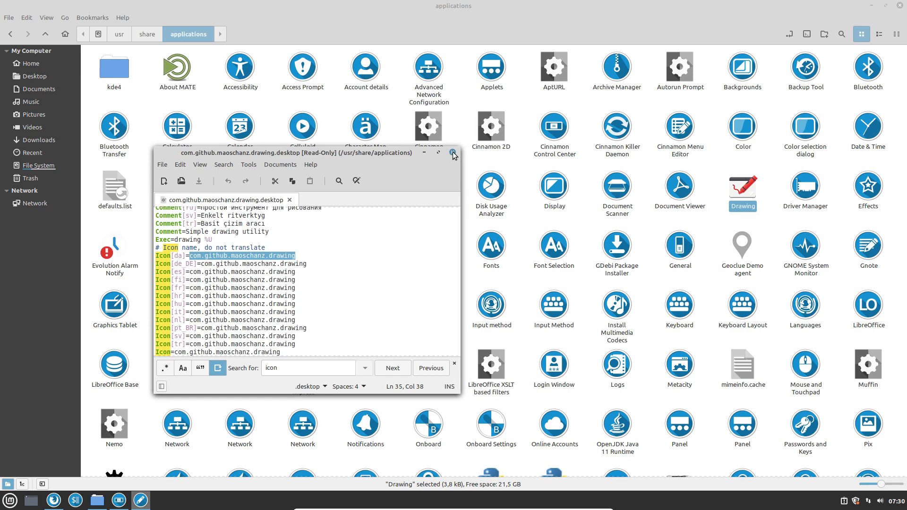
key("ctrl+q")
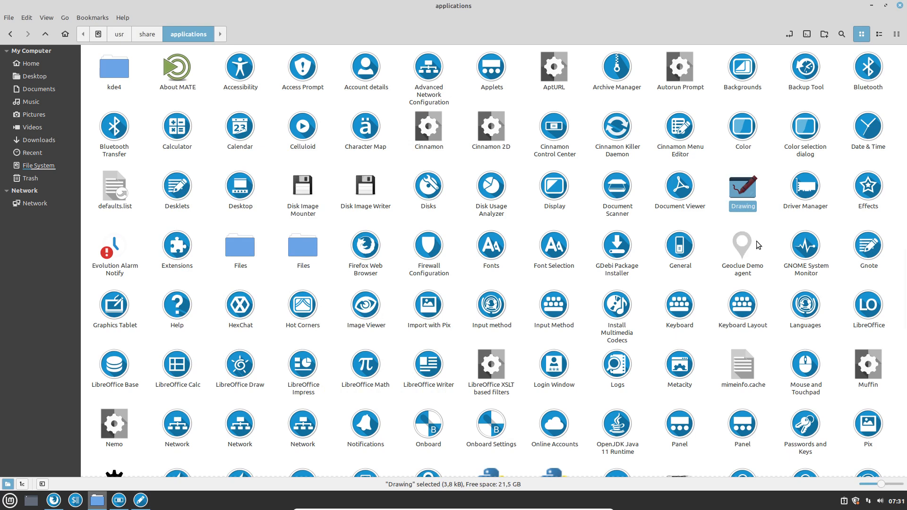
Scroll to warpinator.desktop and open it in the Text Editor.
scroll(755, 250, "down", 3)
scroll(755, 249, "down", 1)
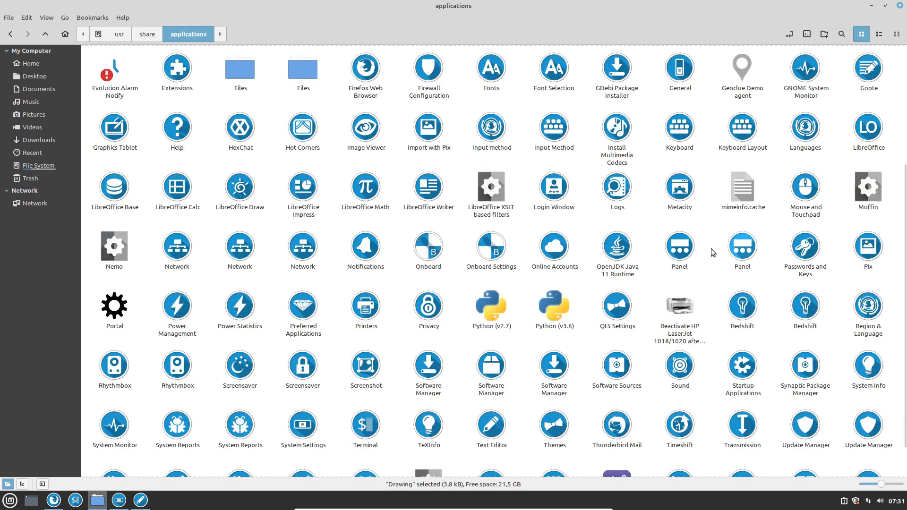
left_click_drag(449, 276, 599, 339)
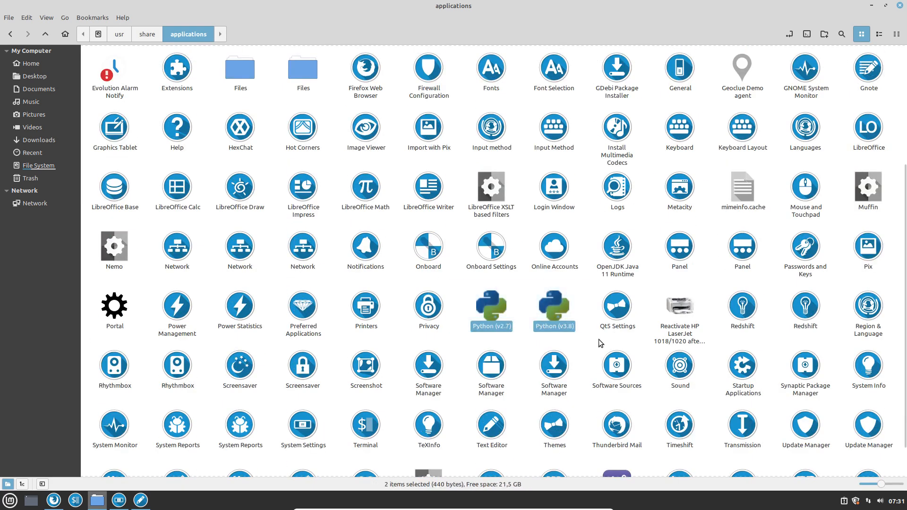
scroll(585, 340, "down", 1)
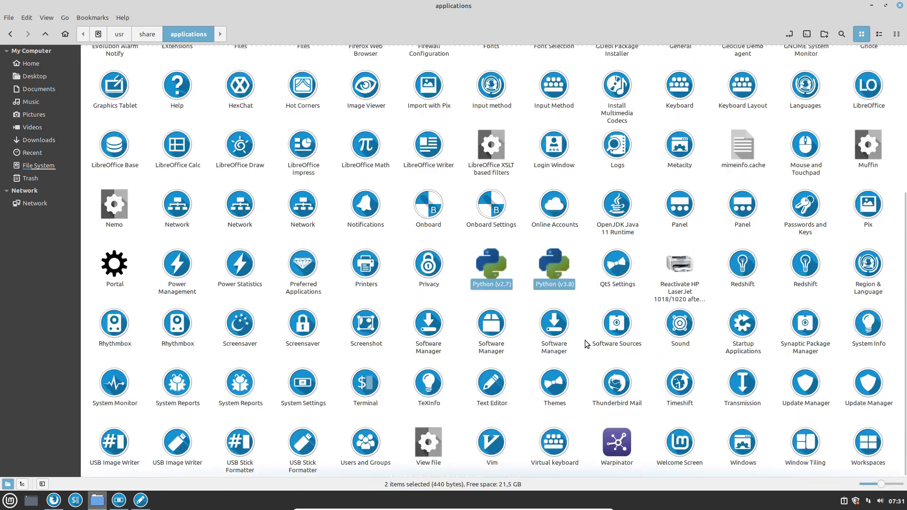
left_click(685, 266)
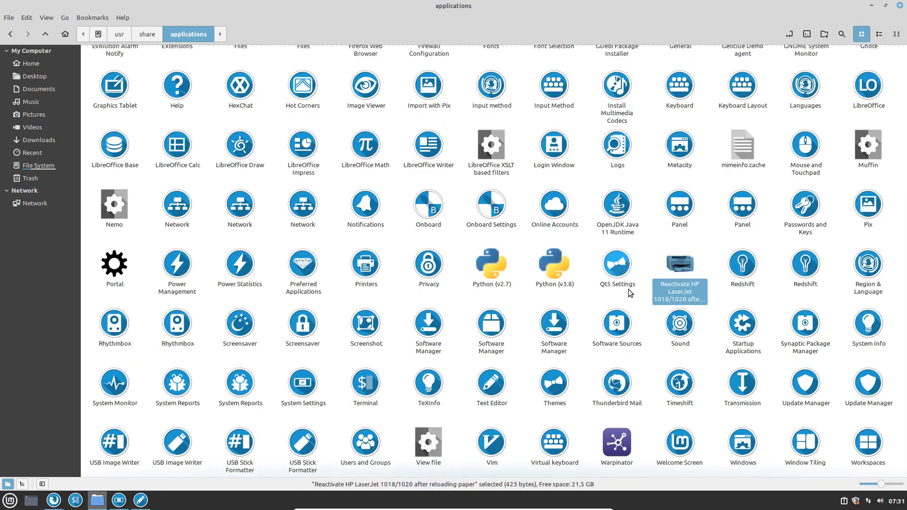
left_click(613, 447)
right_click(614, 447)
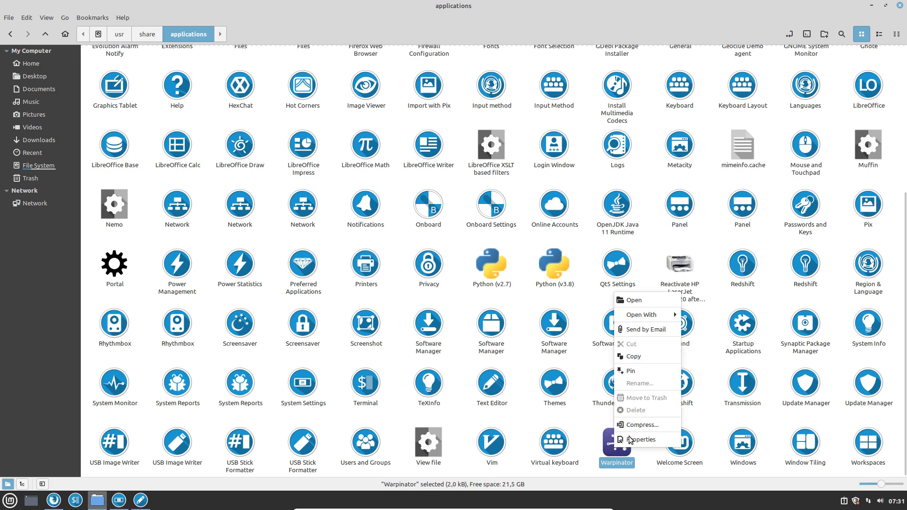
mouse_move(675, 315)
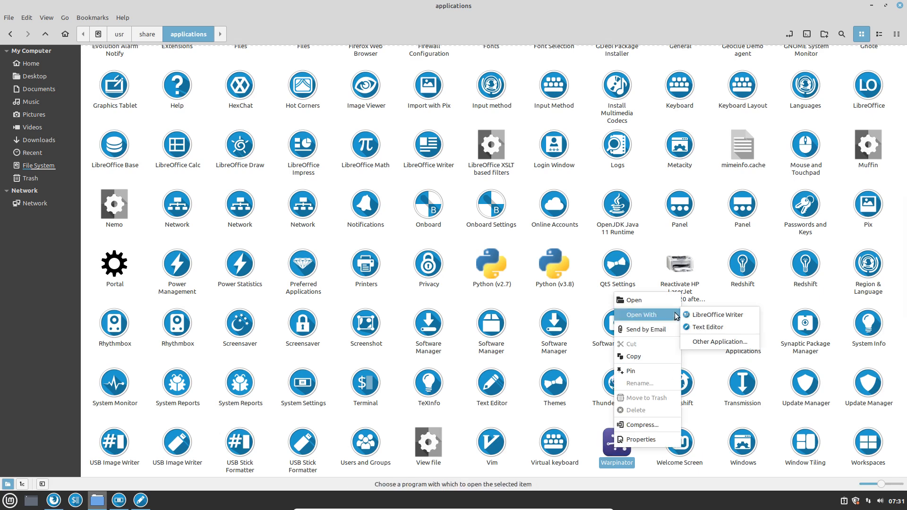
left_click(710, 329)
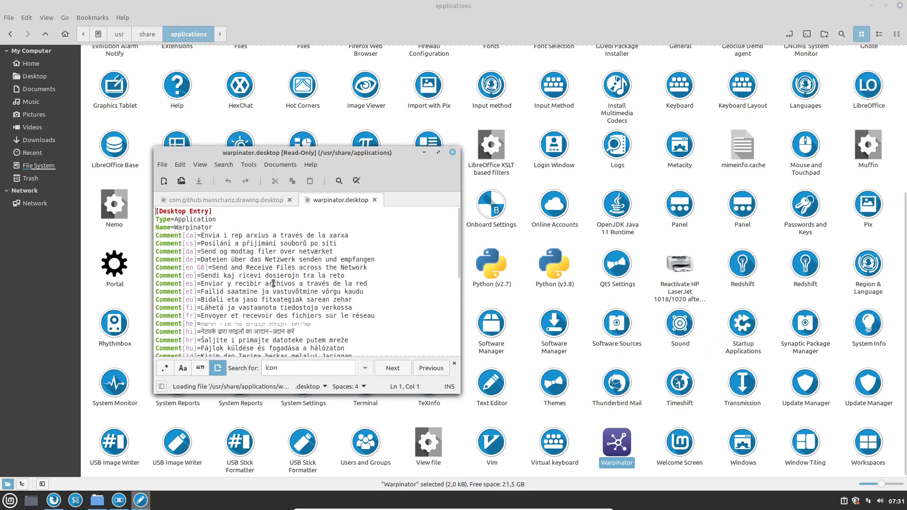
Find the Icon= line, select the icon name warpinator, and return to the file manager.
left_click(393, 368)
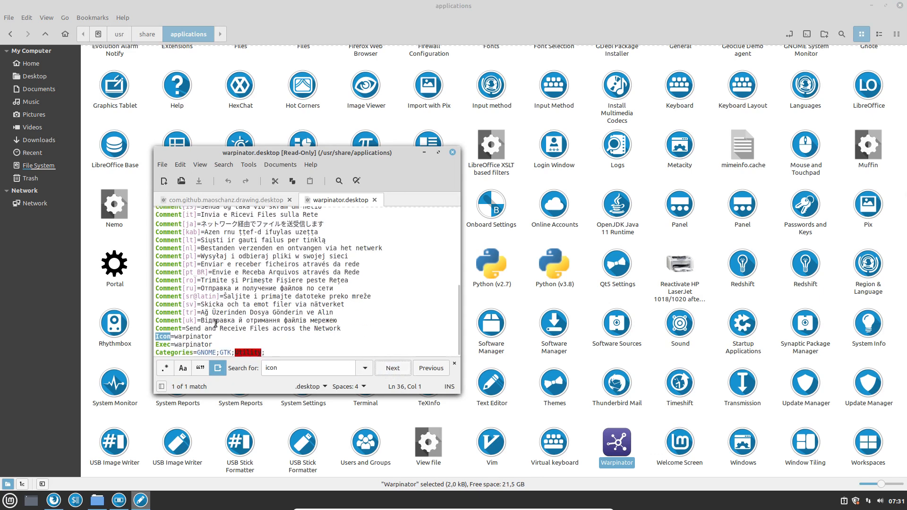
double_click(187, 338)
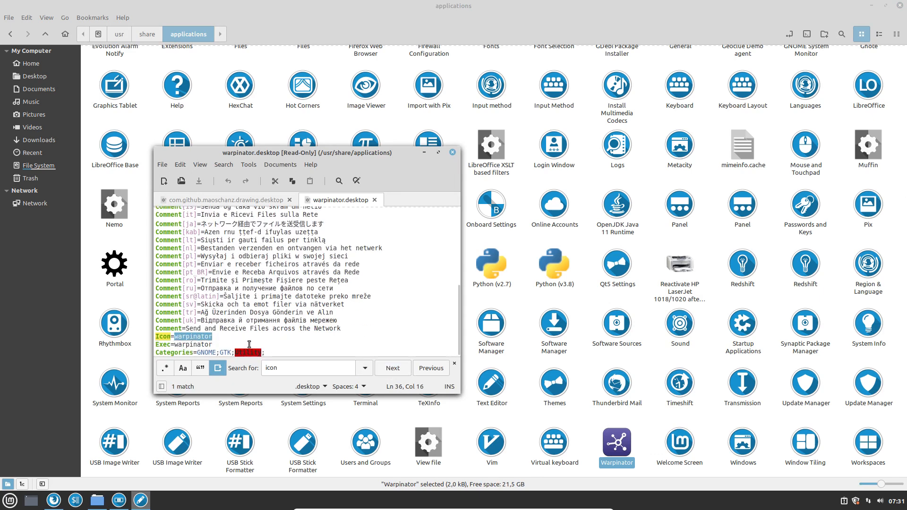
left_click(616, 442)
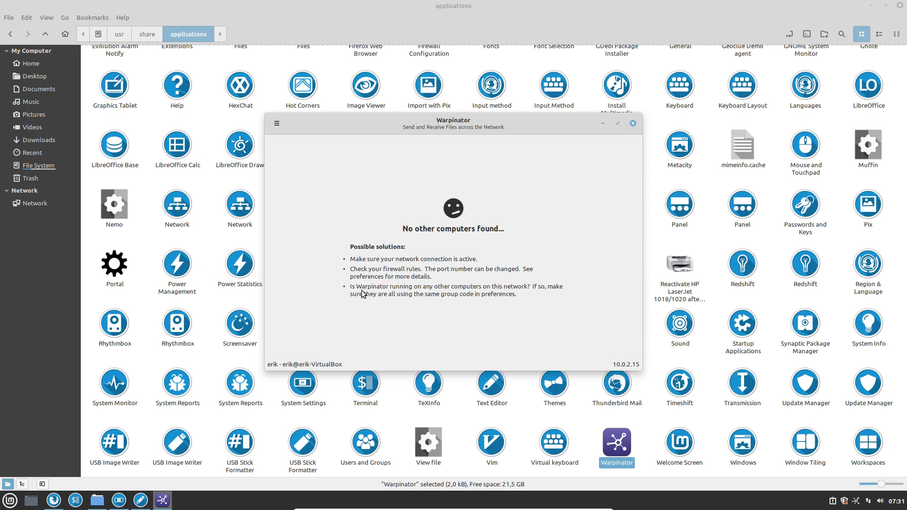
Relaunch Warpinator and view its About information.
left_click(633, 124)
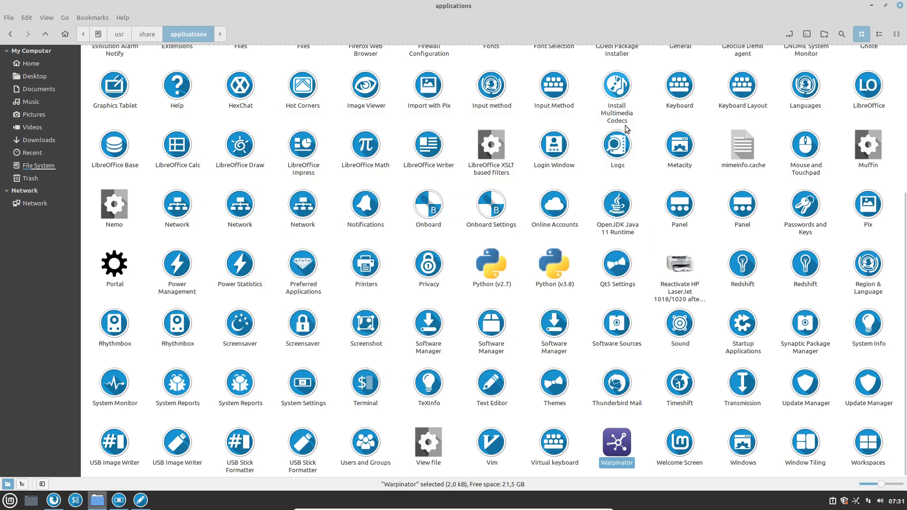
double_click(625, 438)
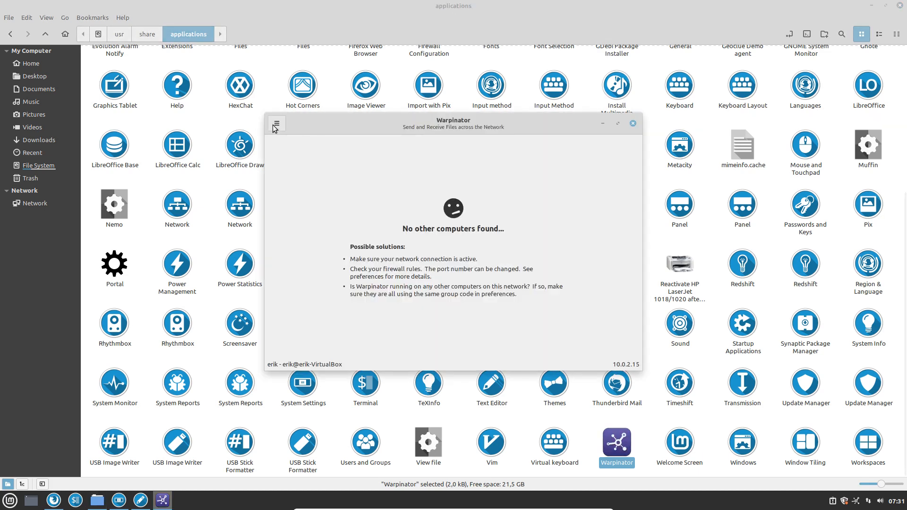
left_click(277, 124)
left_click(289, 167)
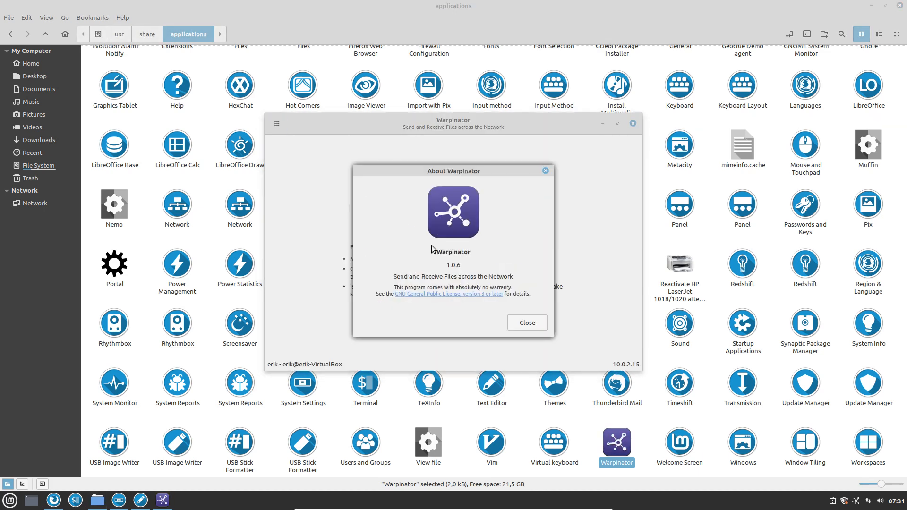
left_click(533, 325)
Check Warpinator's Preferences and received-files location without changing them, then close Warpinator.
left_click(277, 123)
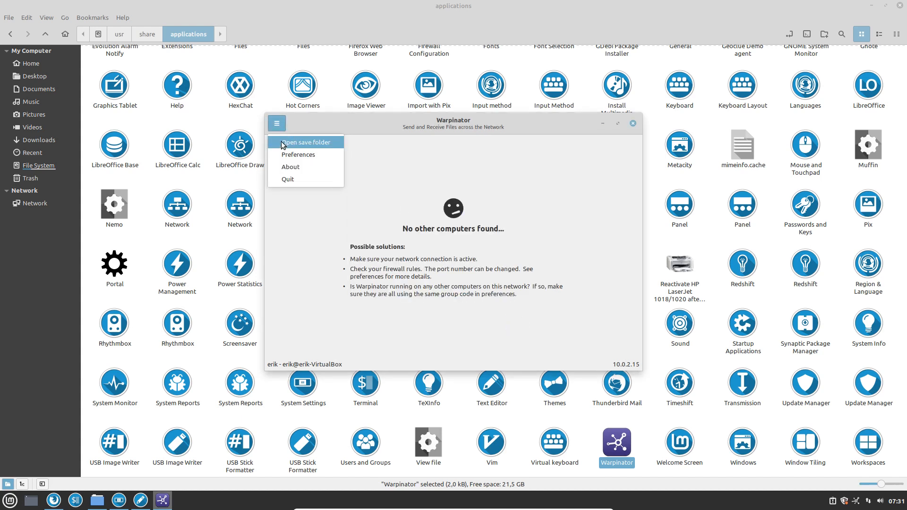
left_click(298, 155)
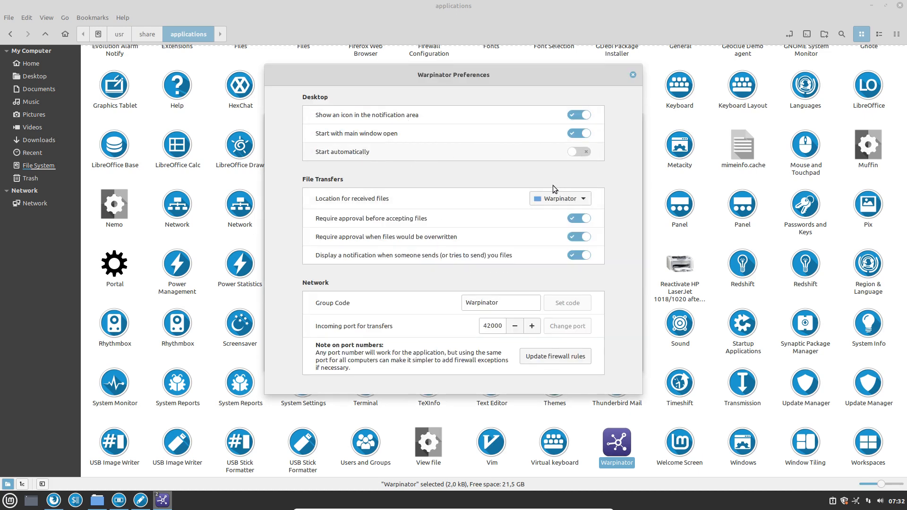
left_click(578, 202)
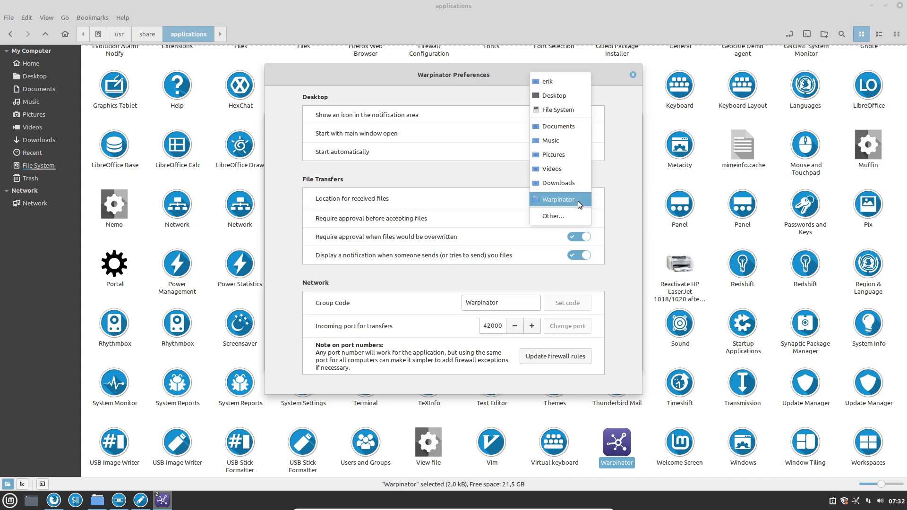
left_click(458, 218)
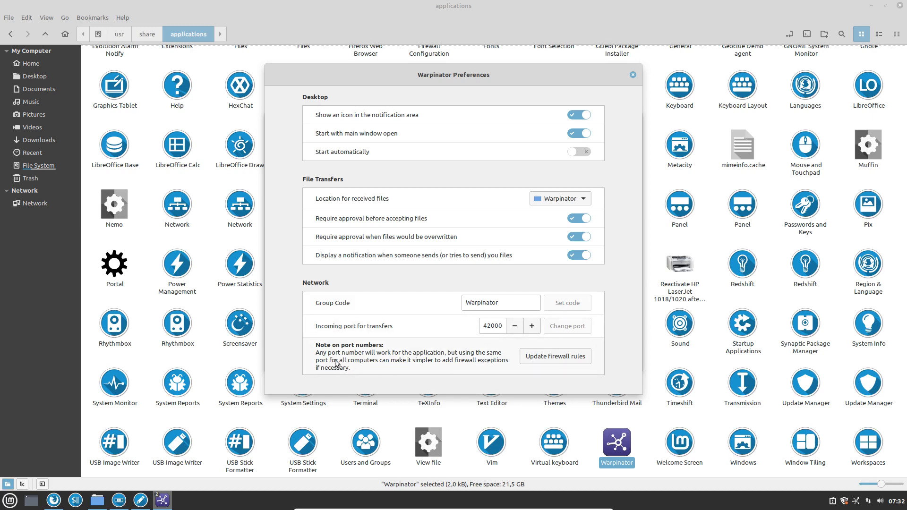
left_click(633, 75)
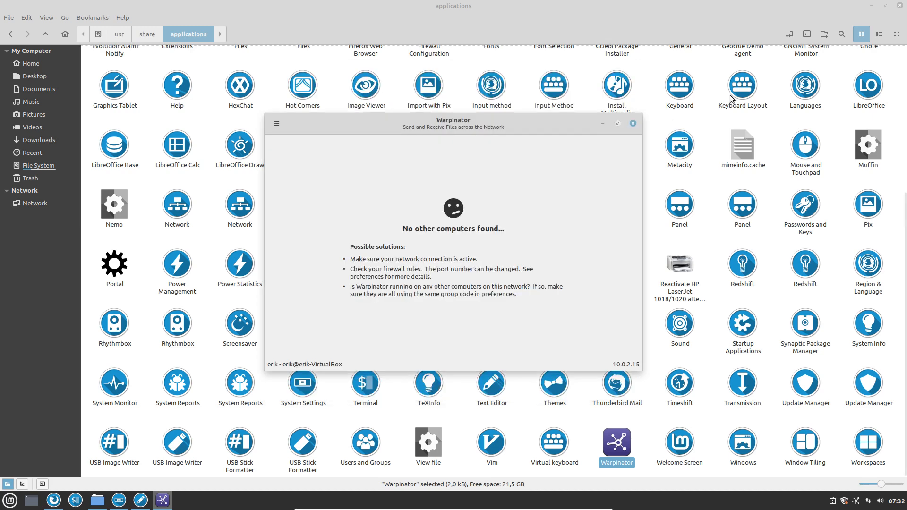
left_click(633, 123)
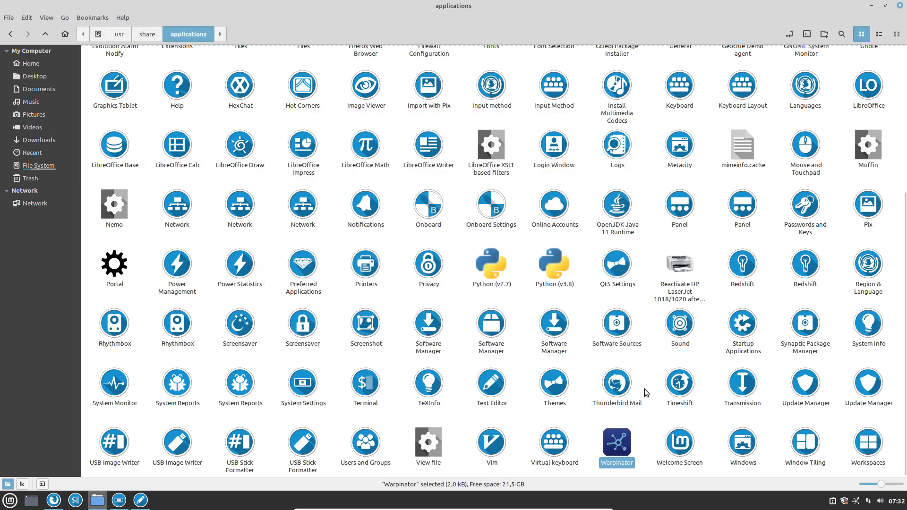
Deselect the launchers and bring Firefox's Sardi download page to the front.
left_click(650, 366)
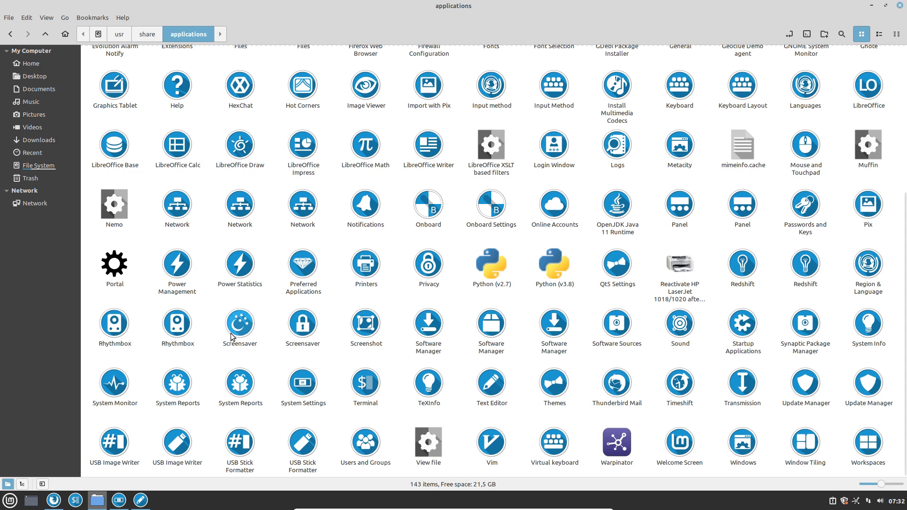
left_click(53, 501)
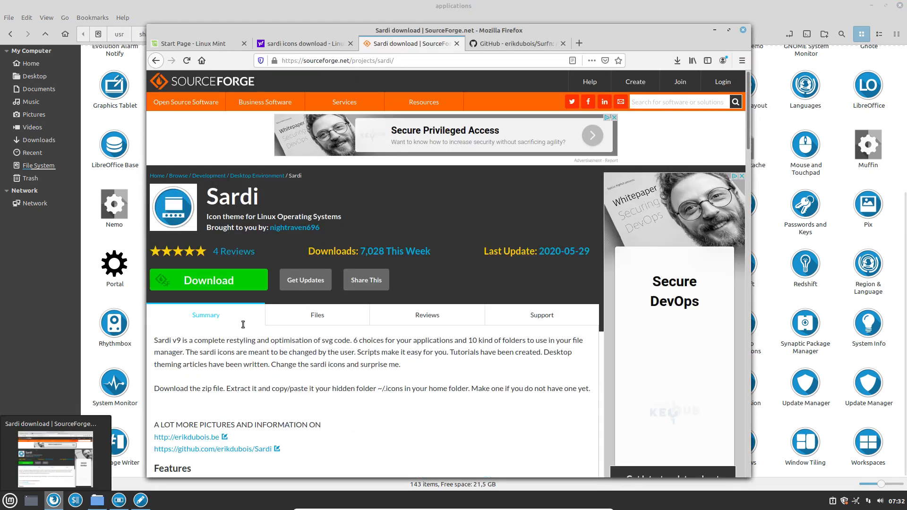
Search 'hardcode fixer' in a new tab and open the GitHub repository.
left_click(579, 43)
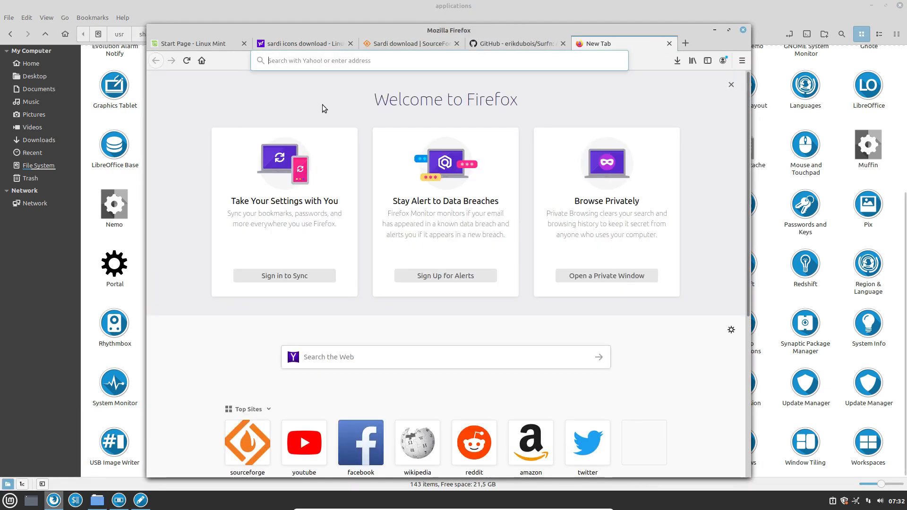
left_click(308, 61)
type("harcc")
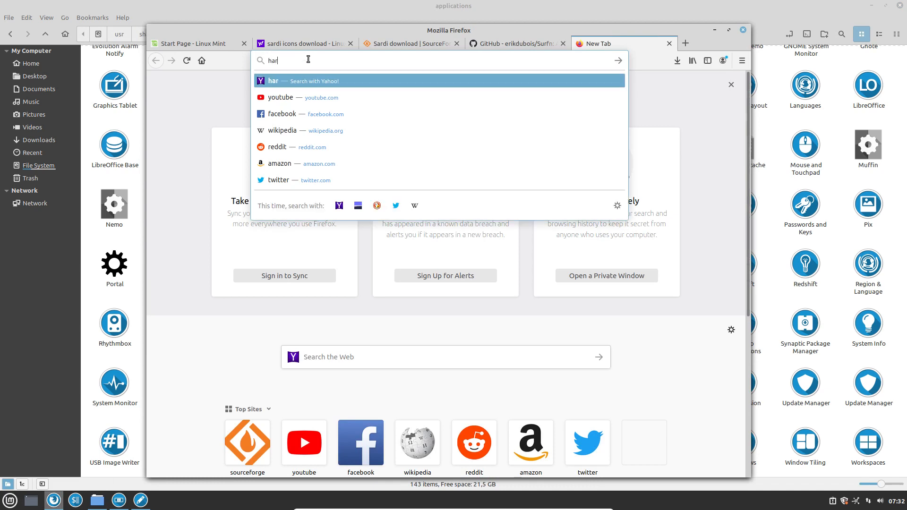
key("BackSpace")
key("BackSpace")
type("d")
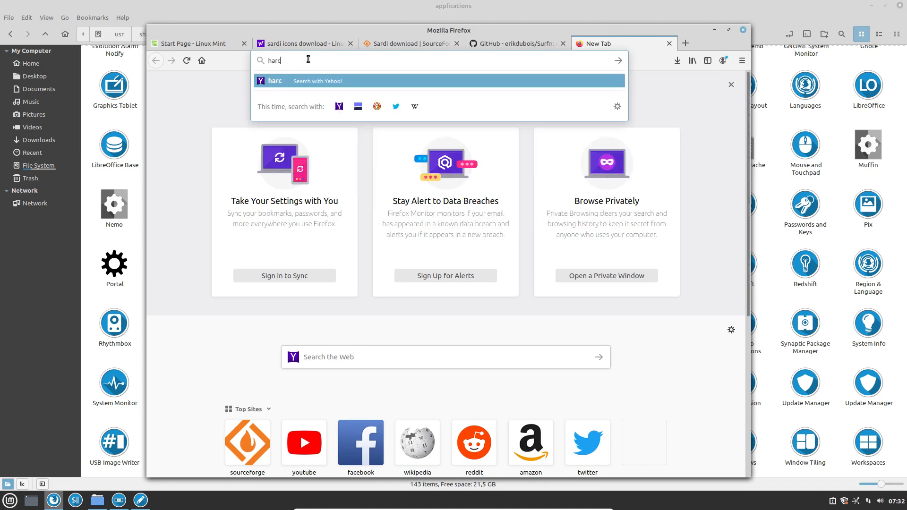
type("code fixer")
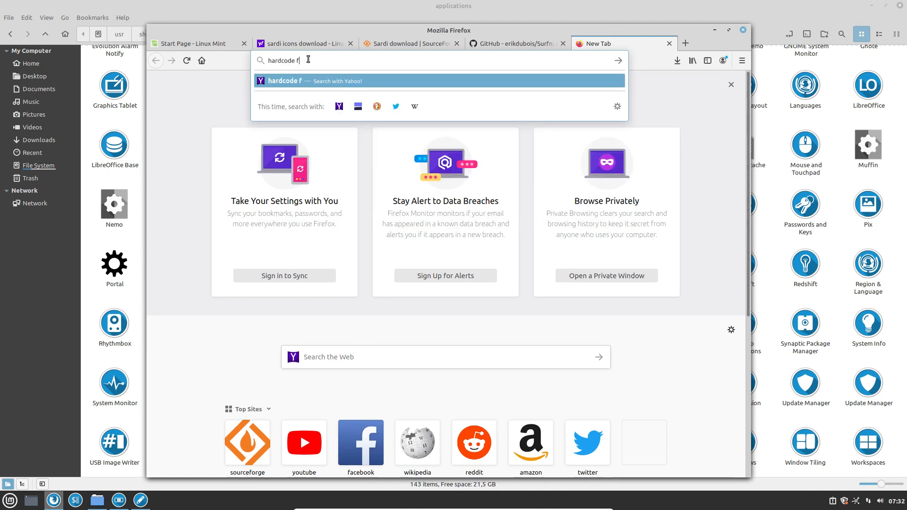
key("Return")
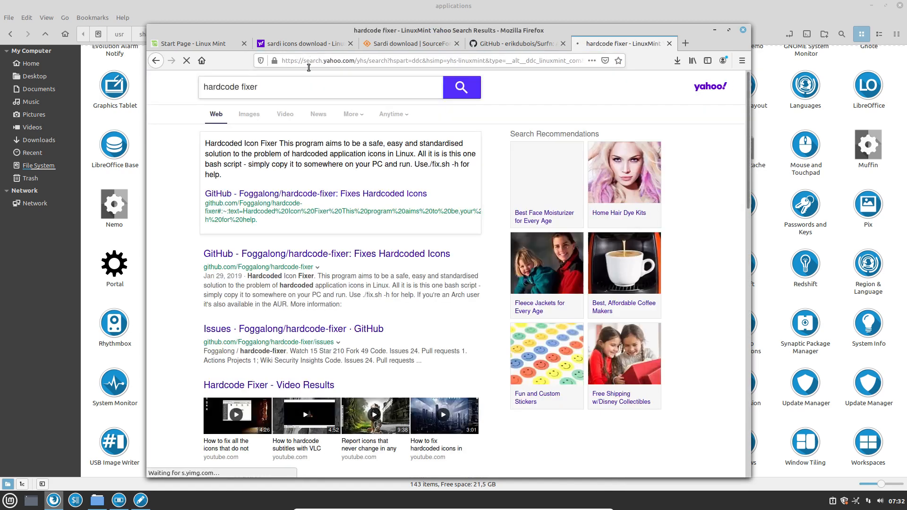
left_click(310, 257)
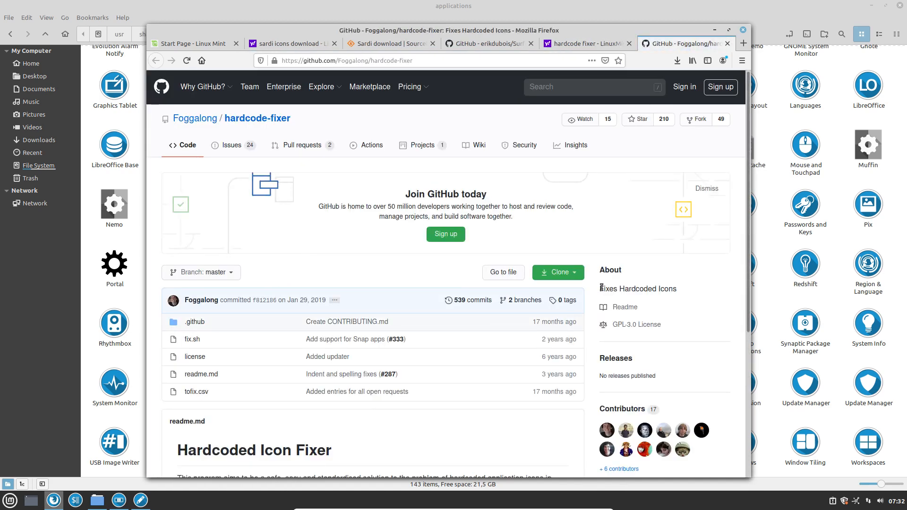
Download the repository as a ZIP and open the Downloads folder containing it.
left_click(580, 275)
left_click(513, 348)
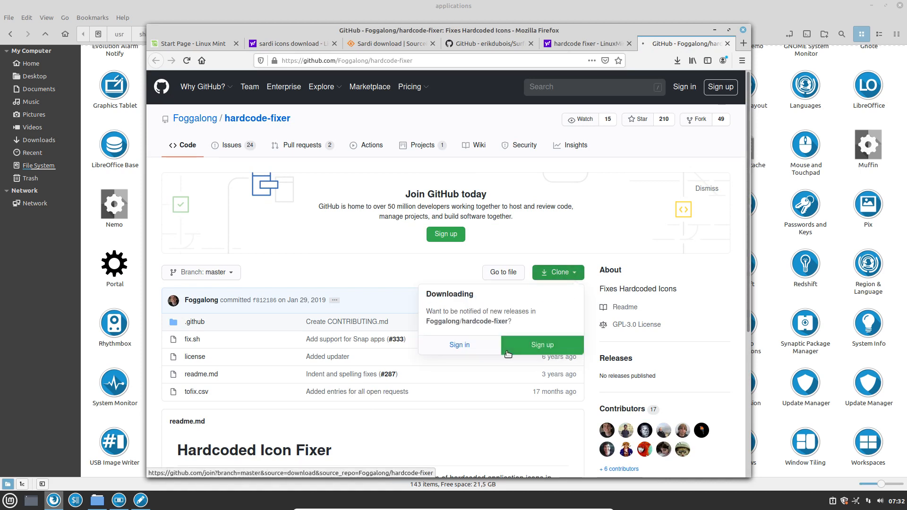
left_click(679, 62)
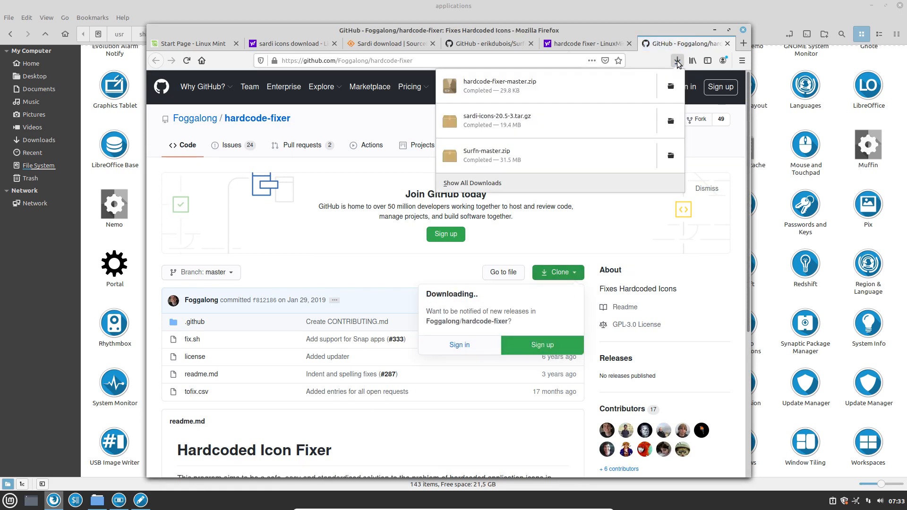
left_click(672, 90)
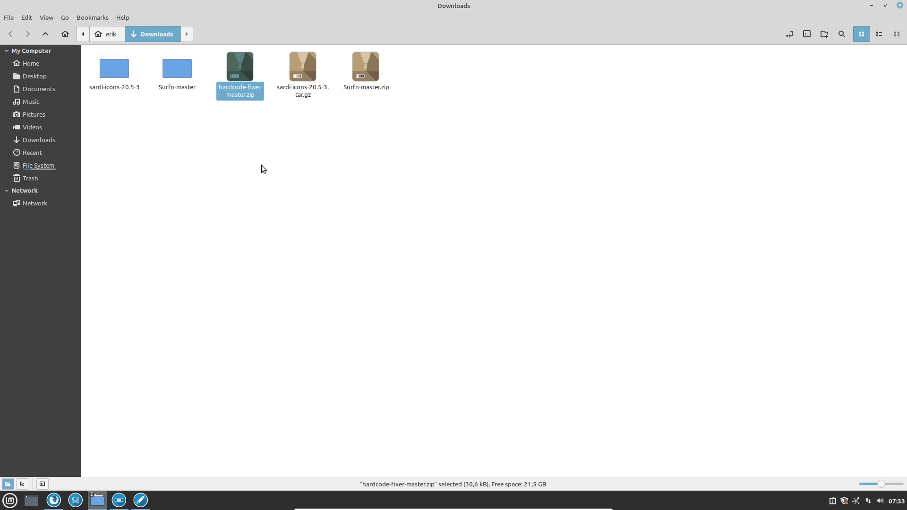
Extract hardcode-fixer-master.zip here, open the new folder, and open tofix.csv.
right_click(243, 74)
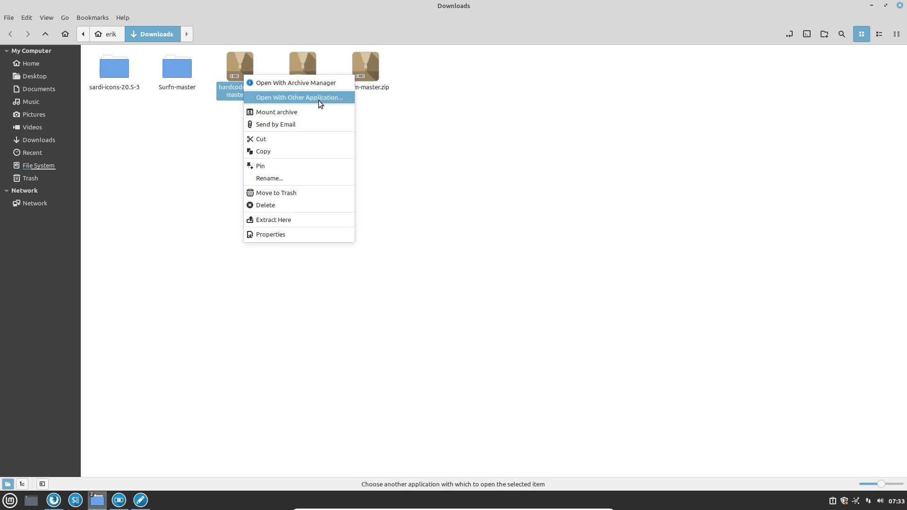
left_click(291, 221)
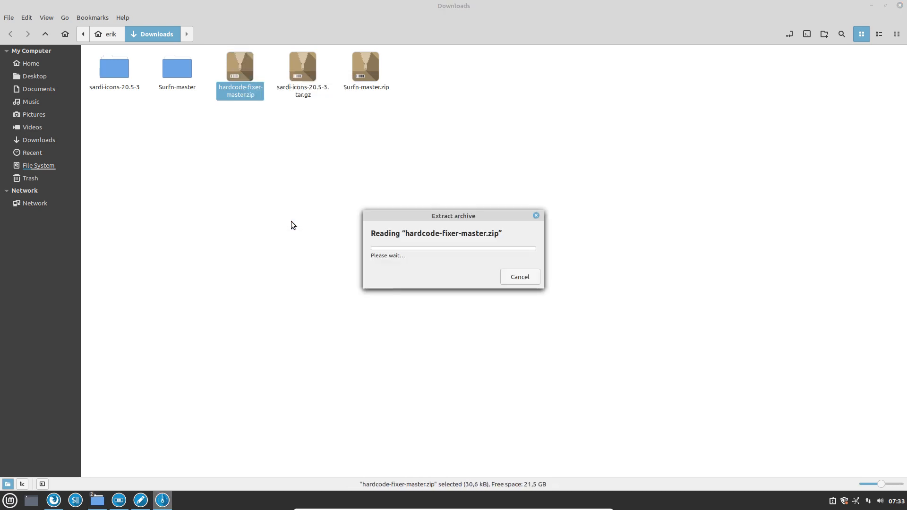
left_click(237, 70)
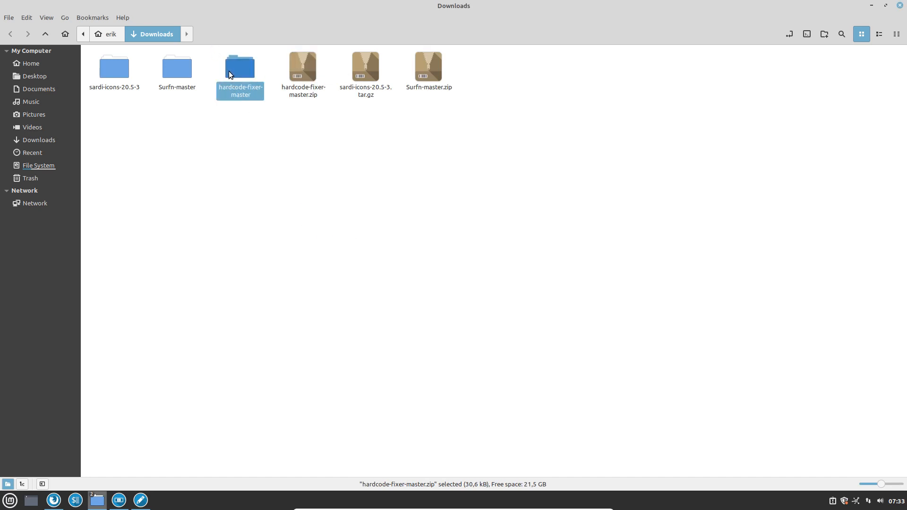
double_click(237, 70)
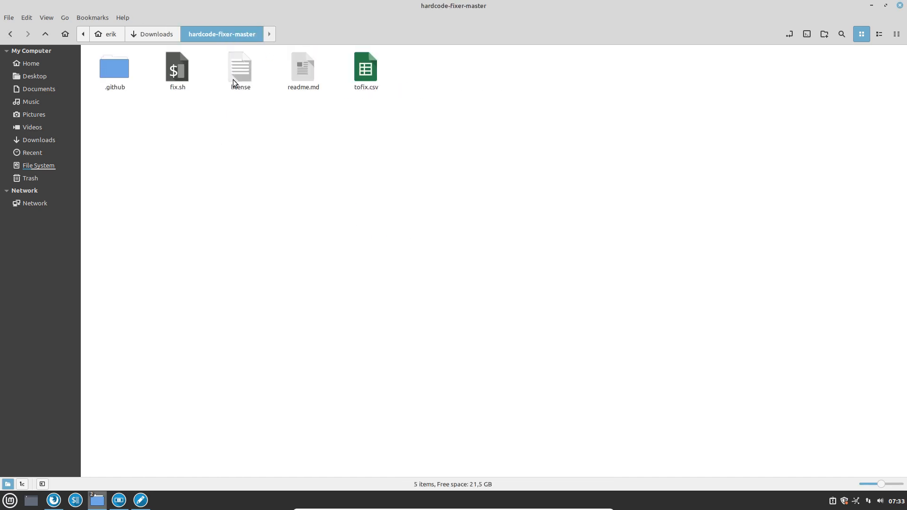
double_click(365, 72)
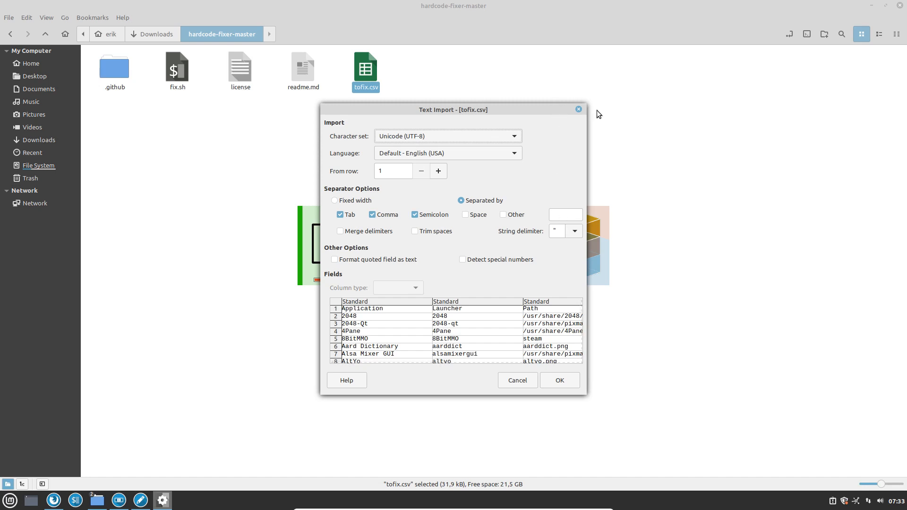
Widen the tofix.csv Text Import dialog, inspect the Path column, then cancel the import.
left_click_drag(584, 261, 879, 237)
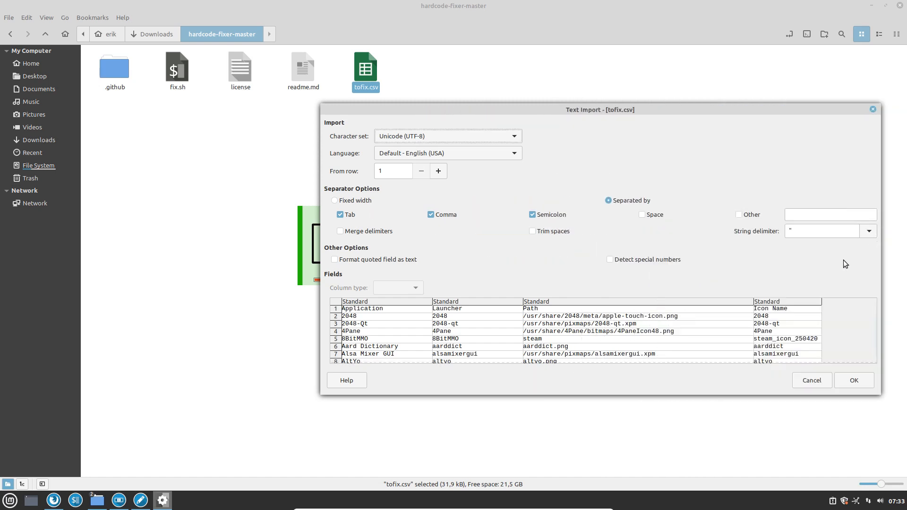
left_click(547, 323)
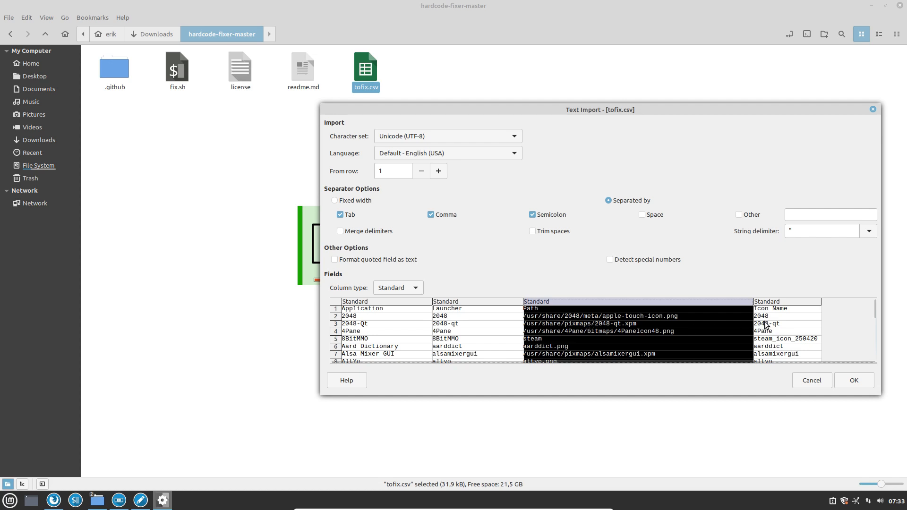
left_click(811, 380)
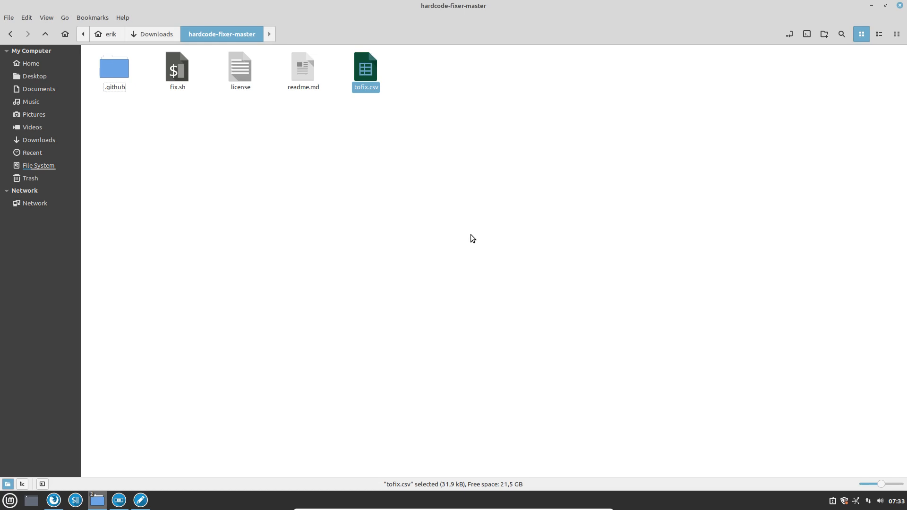
Open a terminal in the hardcode-fixer-master folder.
left_click(178, 70)
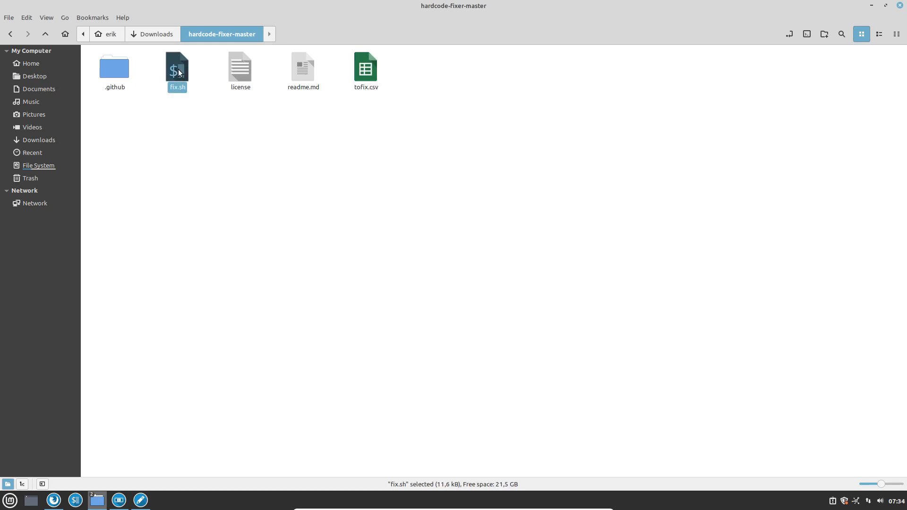
right_click(200, 129)
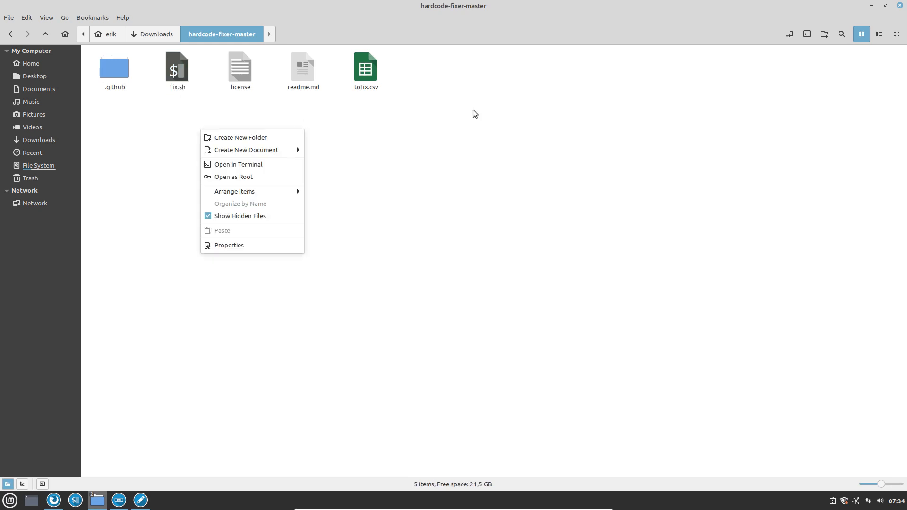
left_click(808, 37)
left_click(809, 38)
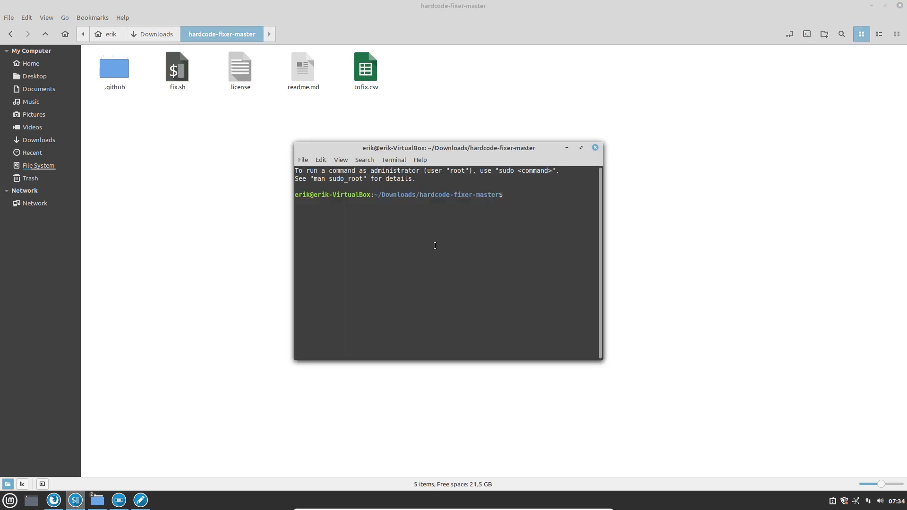
Run the fix script with sudo, entering the administrator password.
type("sudo .fix.sh")
key("Return")
type("****")
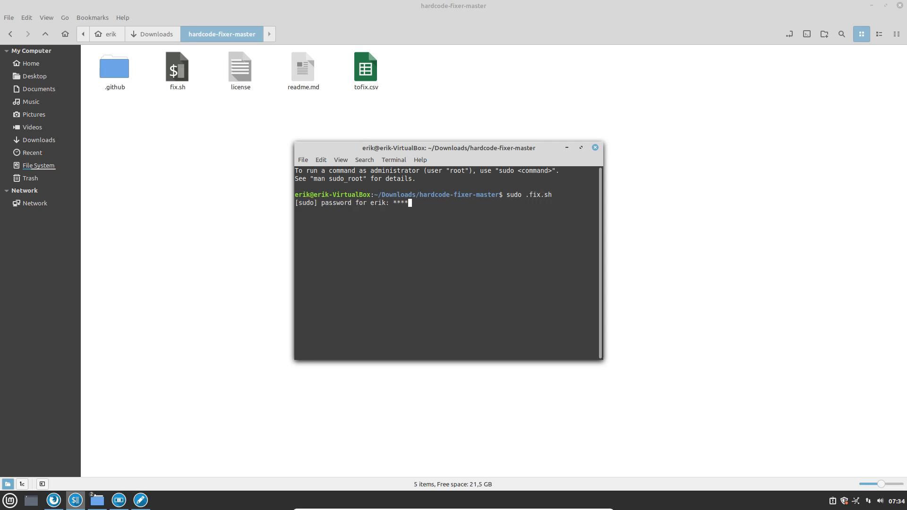
key("Return")
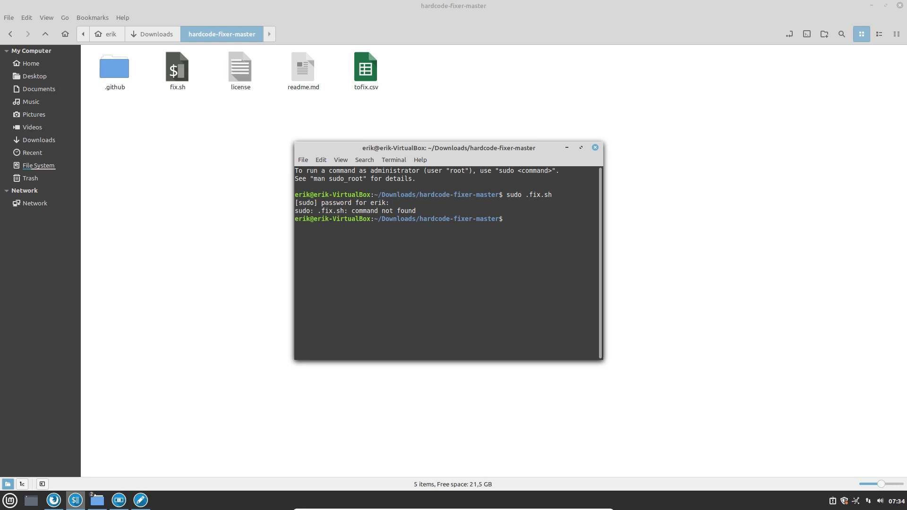
Correct the command to sudo ./fix.sh, rerun it to fix the HP Printer and Python icons, and close the terminal.
key("Up")
key("Left")
key("Left")
key("Left")
key("Left")
key("Left")
key("Left")
type("/")
key("Return")
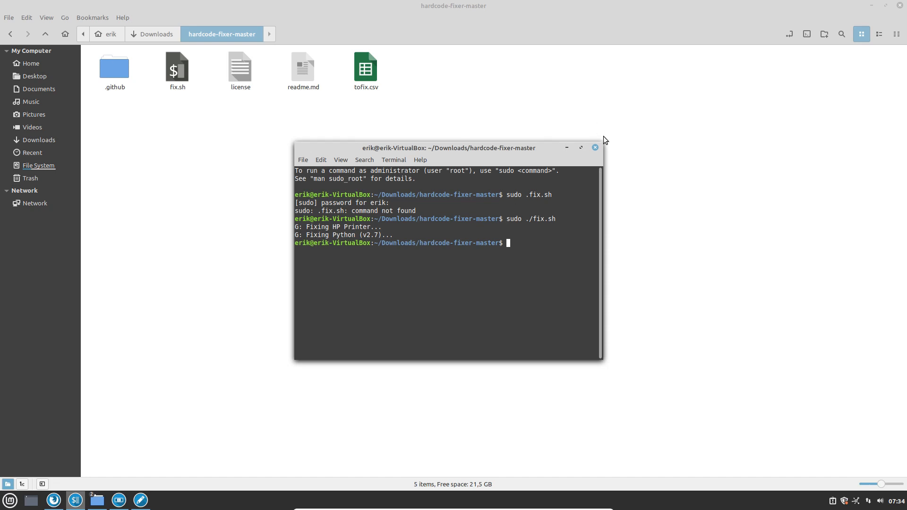
left_click_drag(593, 151, 593, 151)
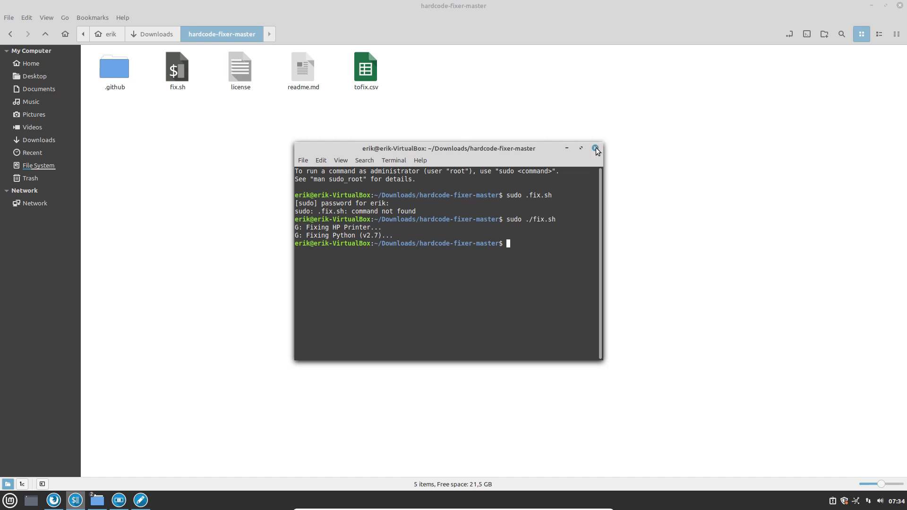
left_click(595, 149)
Close the hardcode-fixer-master folder window, minimize Firefox and scroll through /usr/share/applications.
left_click(900, 7)
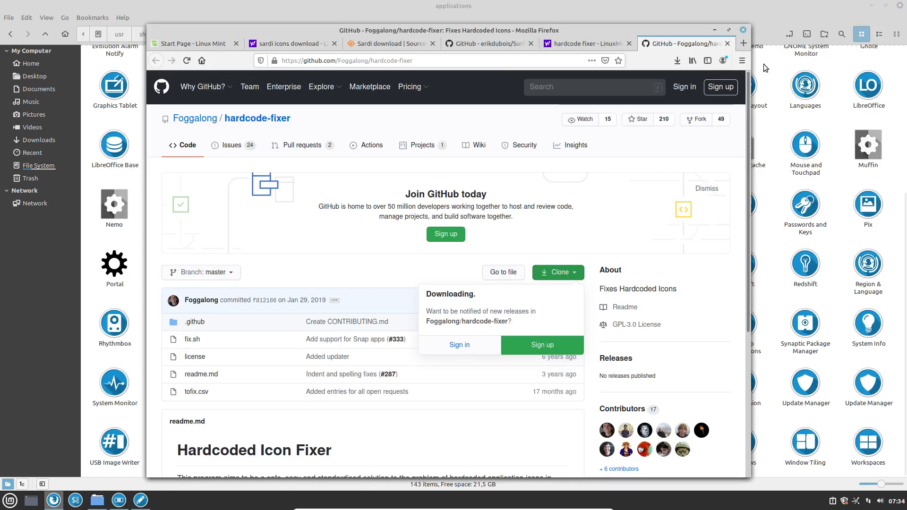
left_click(715, 30)
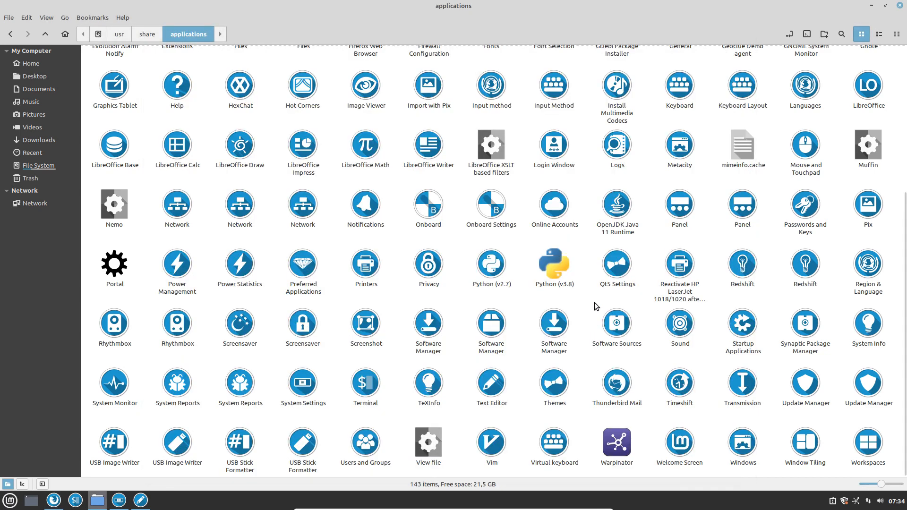
scroll(595, 303, "up", 3)
scroll(595, 303, "up", 2)
scroll(594, 302, "down", 5)
Inspect the Python (v3.8), Drawing and Warpinator launcher icons in the applications folder.
right_click(559, 264)
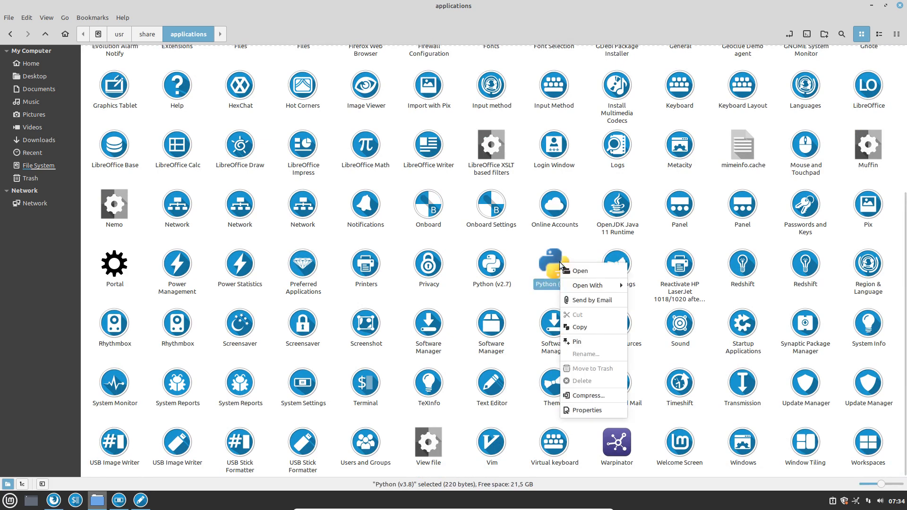
left_click(588, 248)
scroll(587, 250, "up", 3)
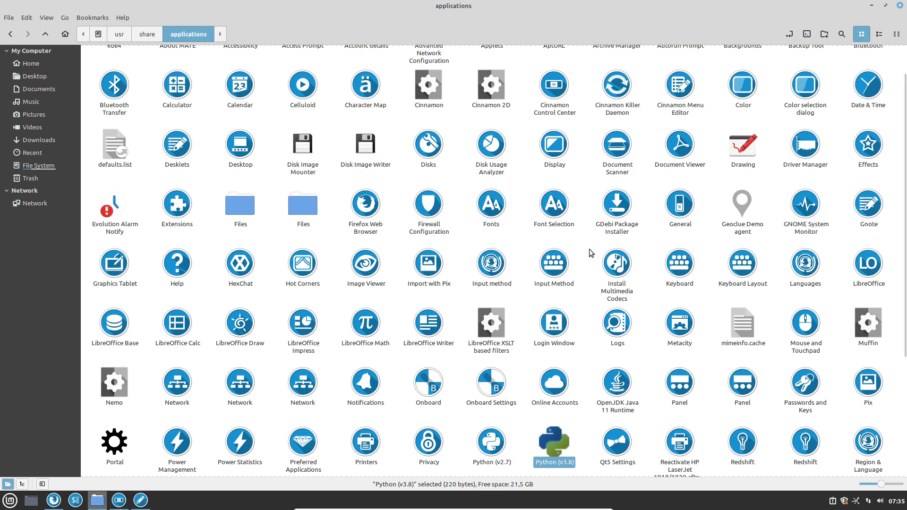
left_click(589, 249)
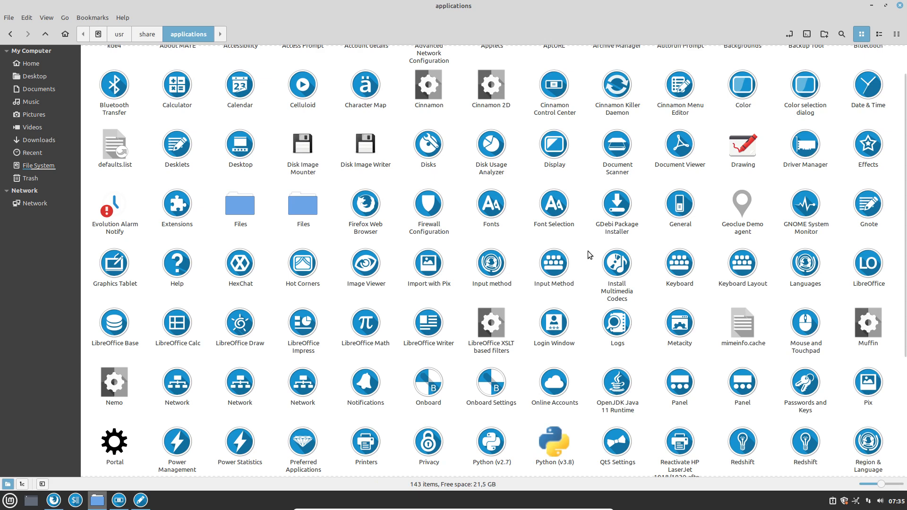
left_click(743, 162)
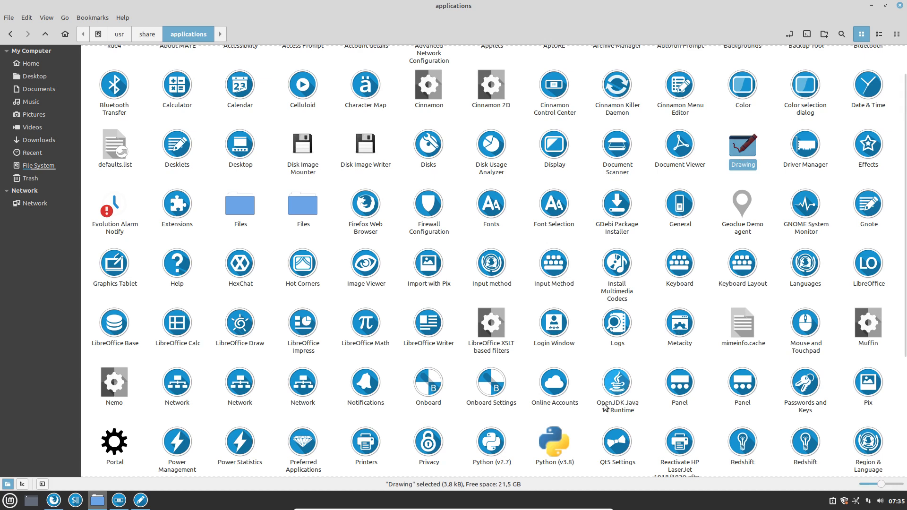
scroll(559, 442, "down", 3)
scroll(559, 442, "down", 3)
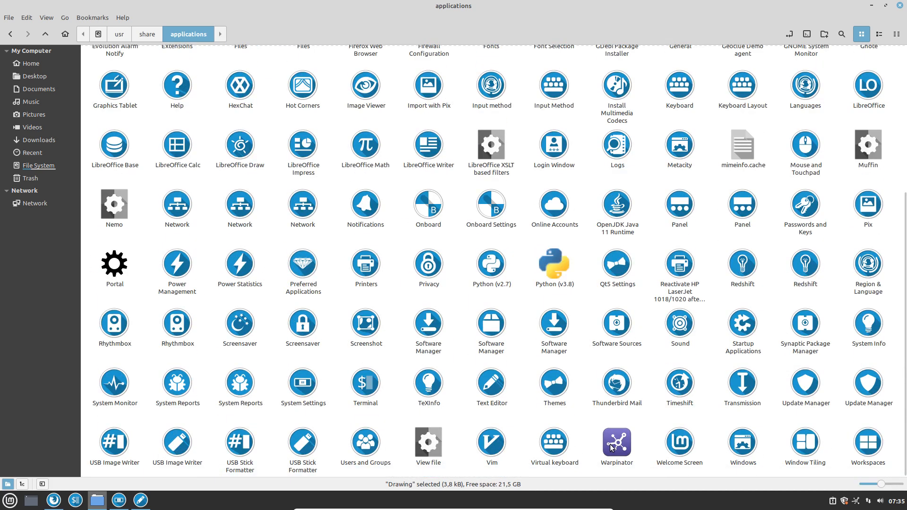
left_click(610, 444)
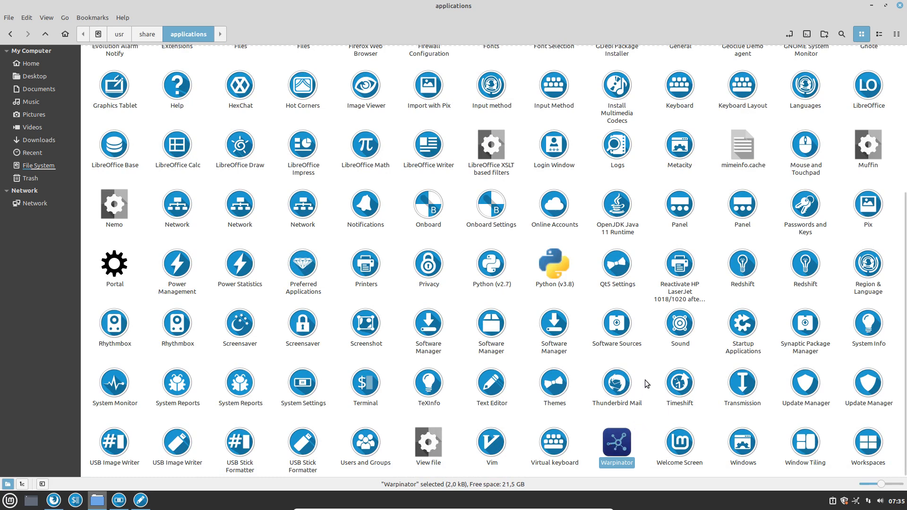
scroll(644, 376, "up", 5)
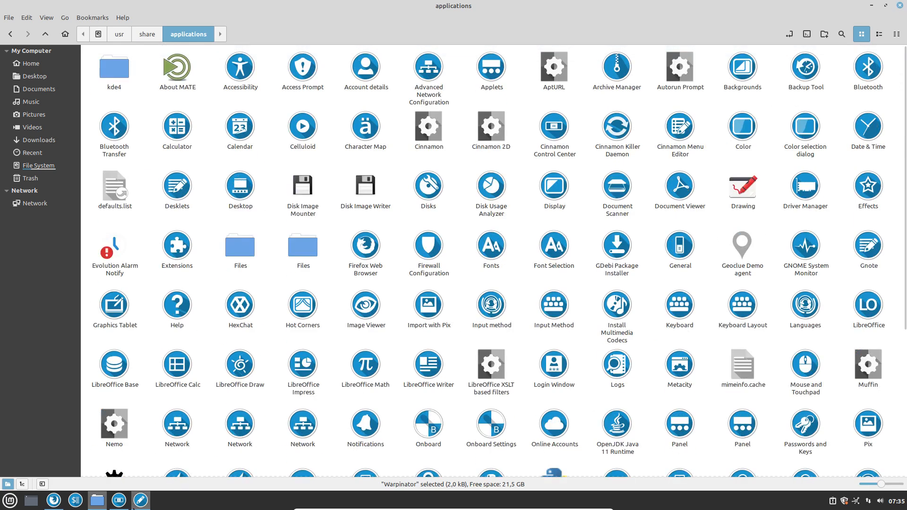
left_click(3, 507)
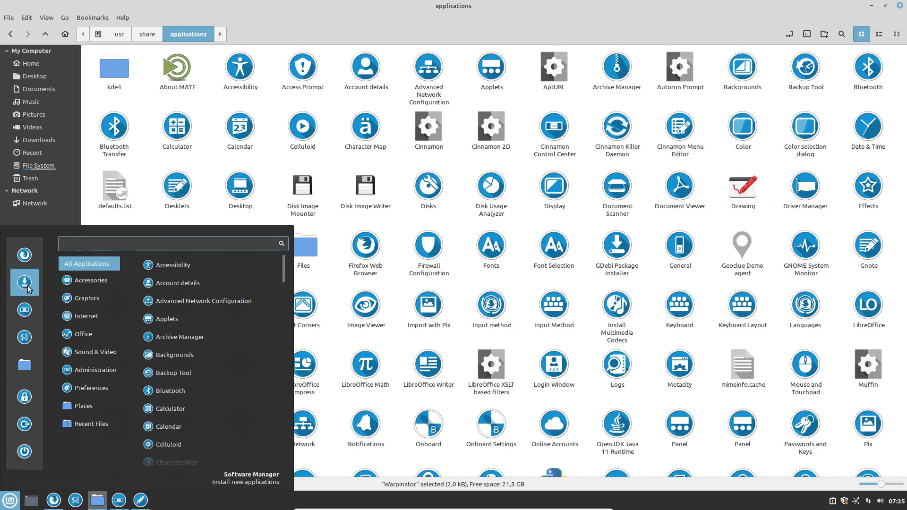
In System Settings > Themes, set the icon theme to Surfn-Arc.
left_click(31, 305)
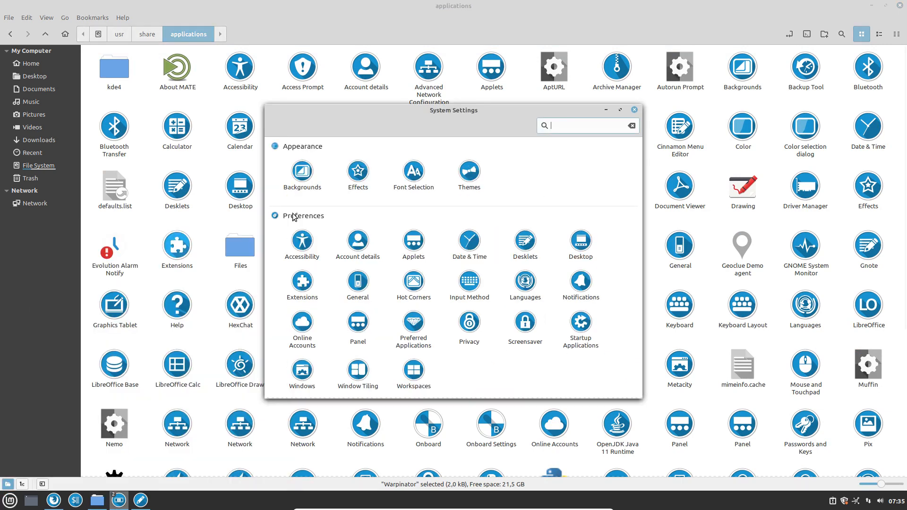
scroll(474, 333, "down", 5)
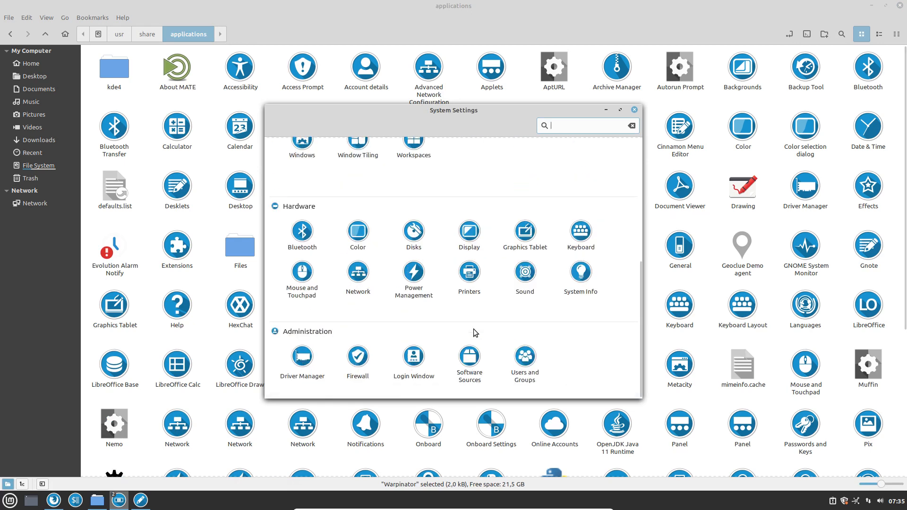
scroll(474, 333, "up", 5)
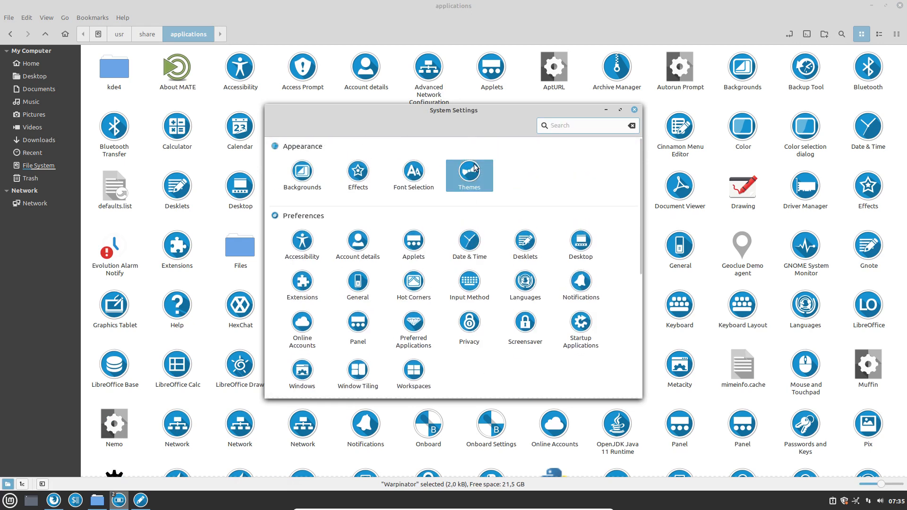
left_click(474, 167)
left_click(560, 220)
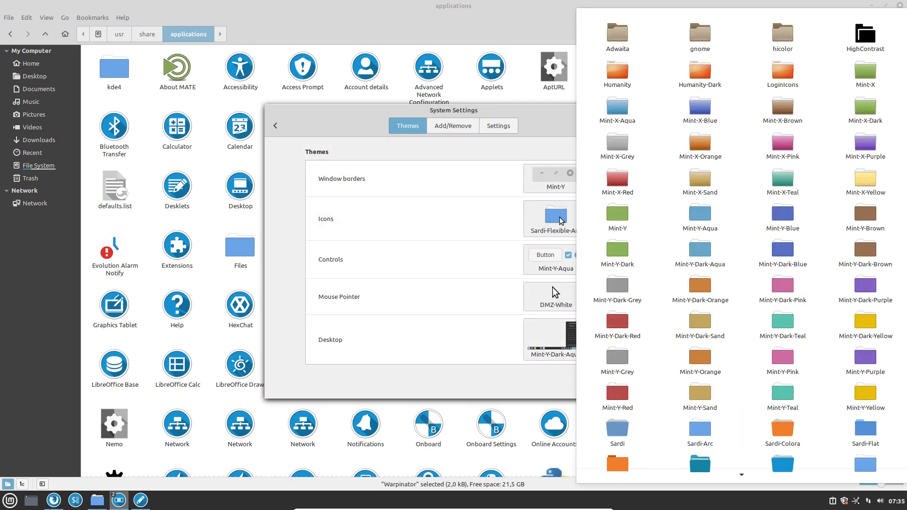
scroll(721, 332, "down", 5)
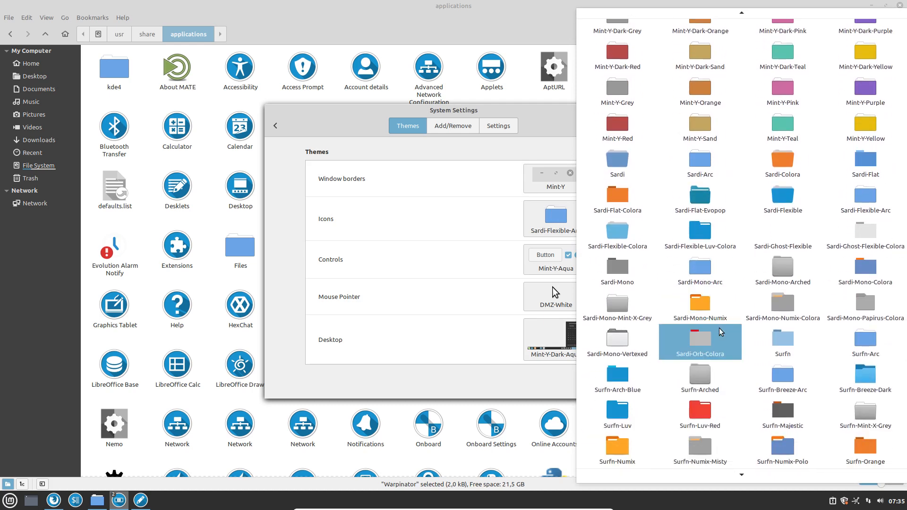
left_click(873, 343)
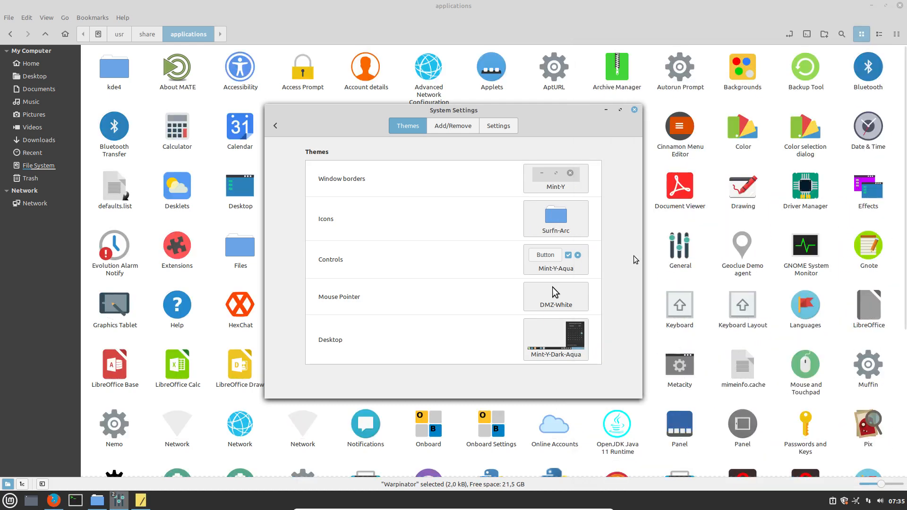
left_click(634, 109)
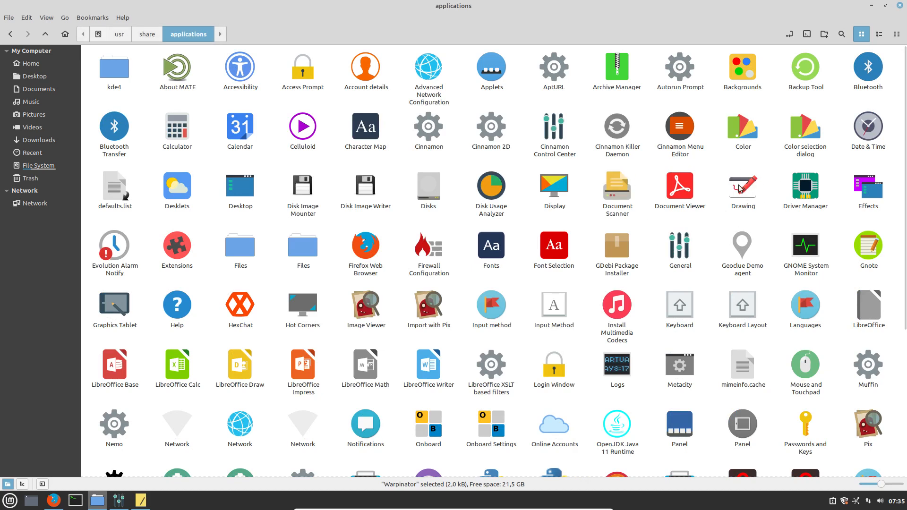
scroll(659, 253, "down", 5)
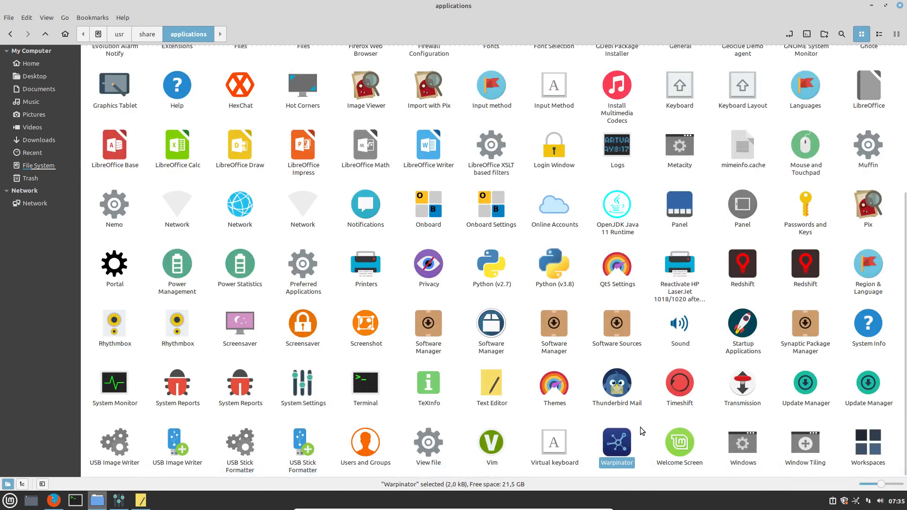
left_click(639, 442)
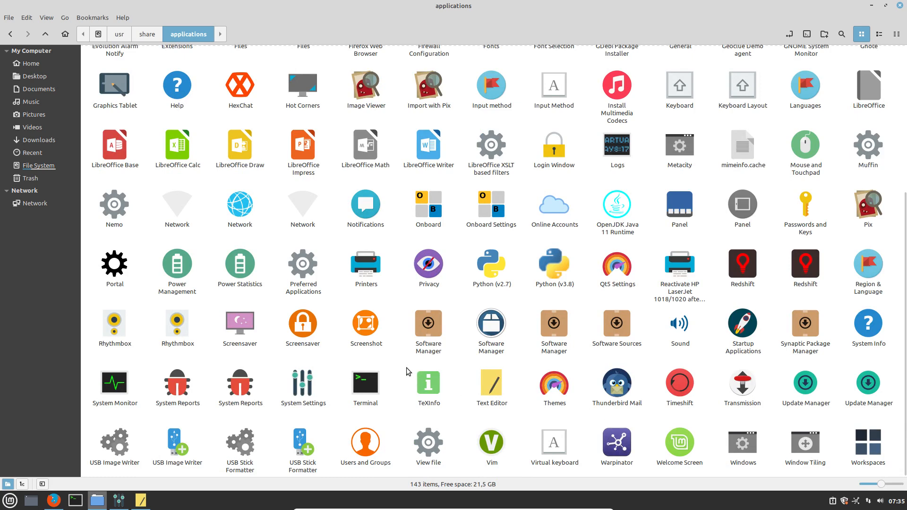
scroll(406, 367, "up", 5)
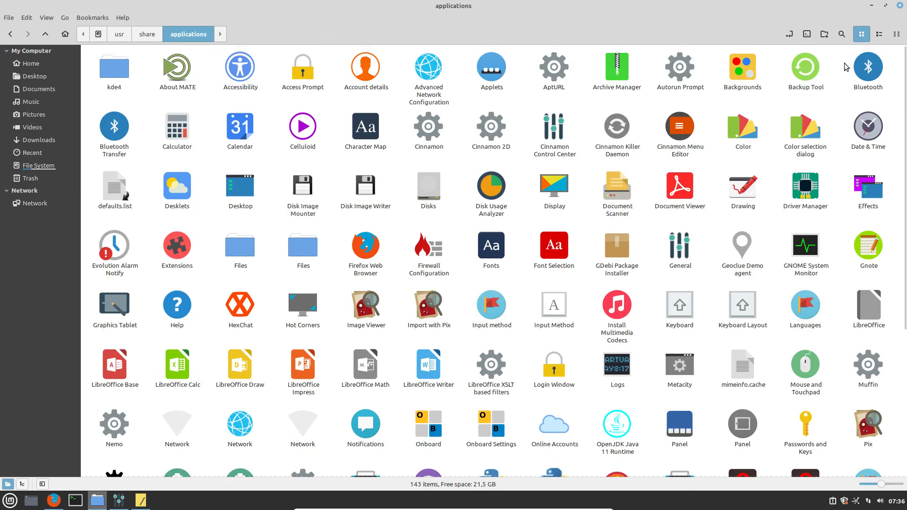
Check icons in the Office, Graphics, All Applications, Internet and Administration menu categories, then close the menu and Nemo.
left_click(9, 500)
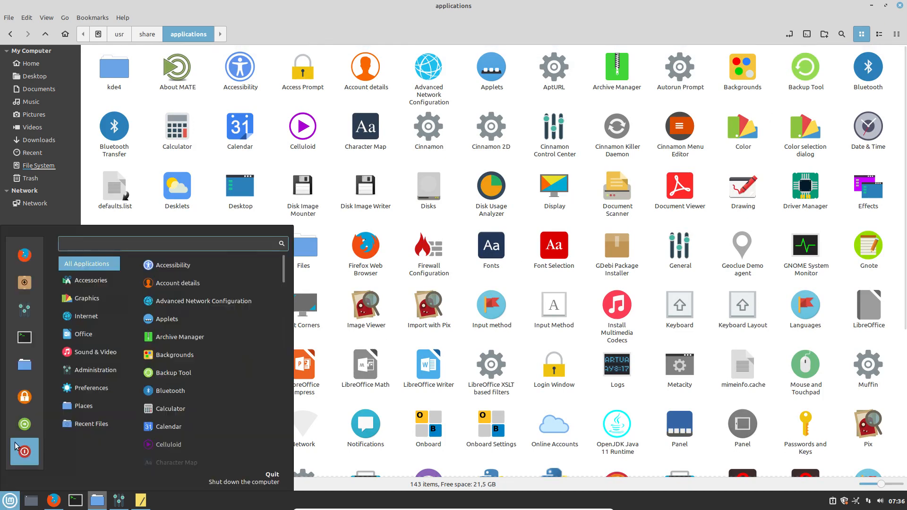
mouse_move(92, 338)
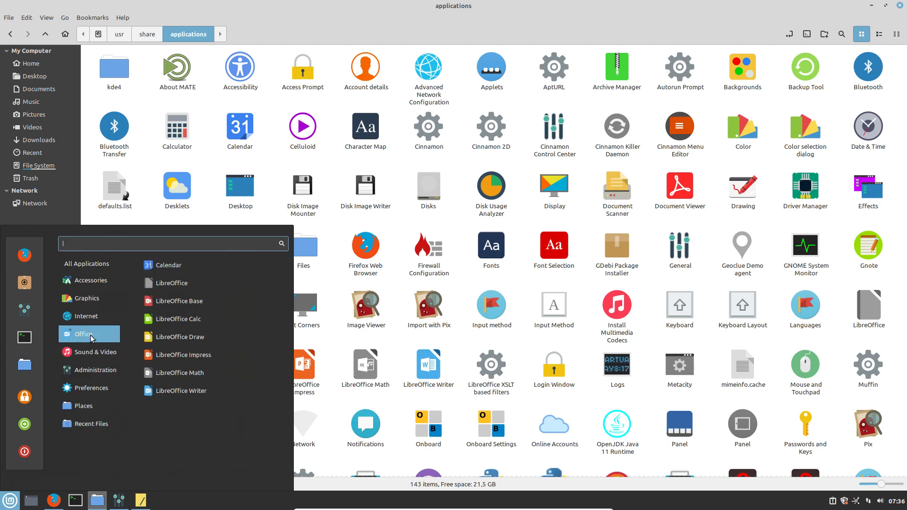
mouse_move(105, 302)
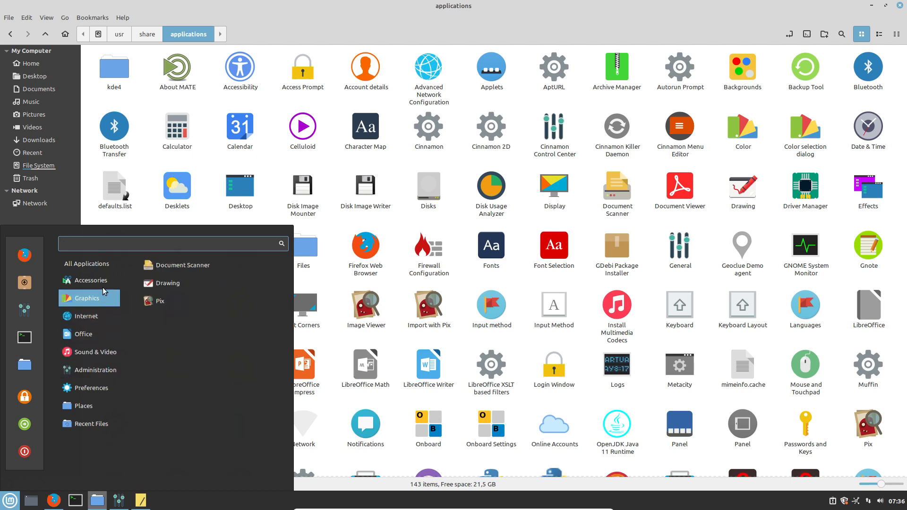
mouse_move(113, 264)
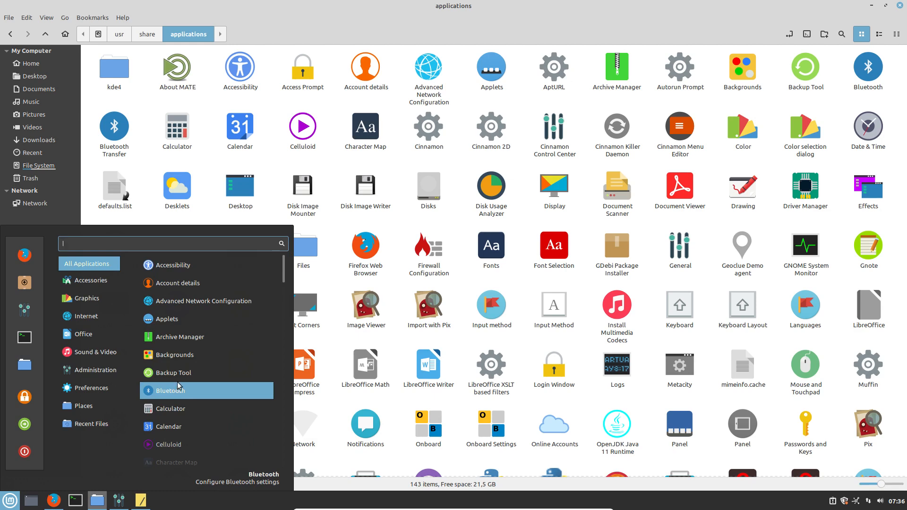
scroll(175, 387, "down", 10)
scroll(178, 385, "down", 8)
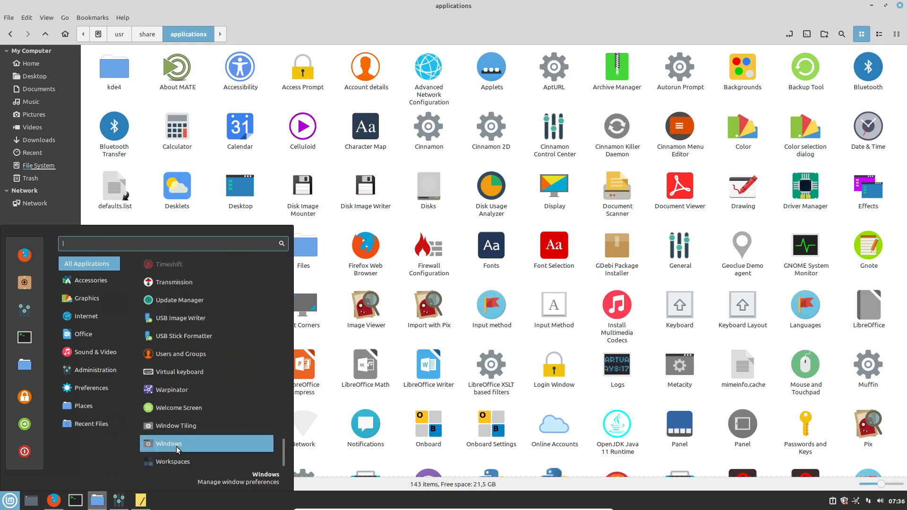
mouse_move(93, 320)
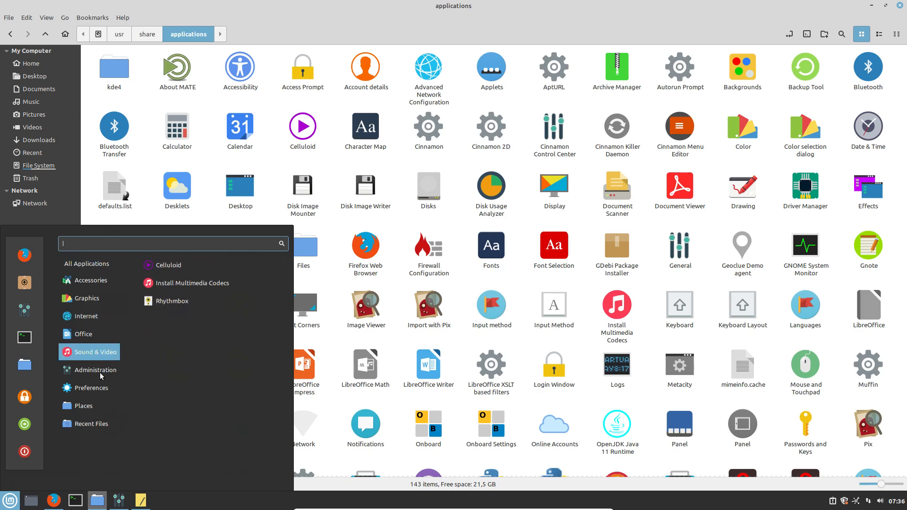
mouse_move(101, 373)
scroll(248, 410, "down", 3)
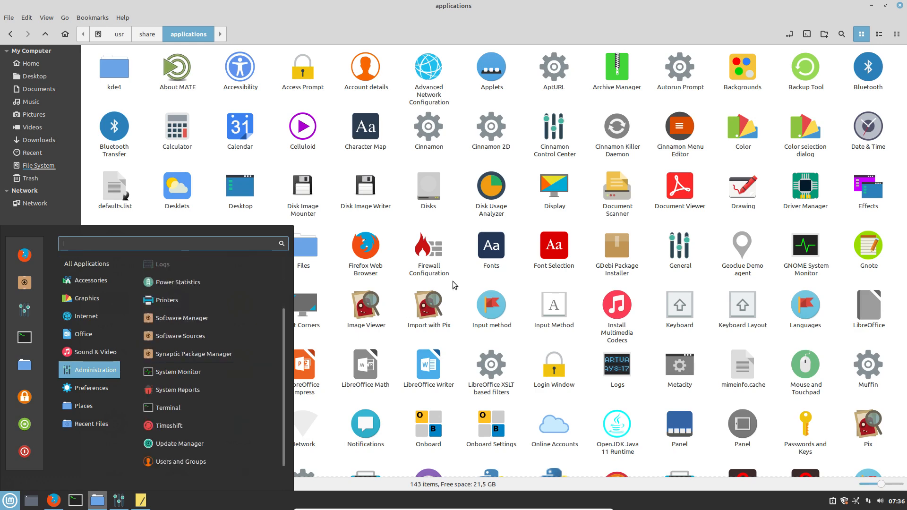
left_click(456, 222)
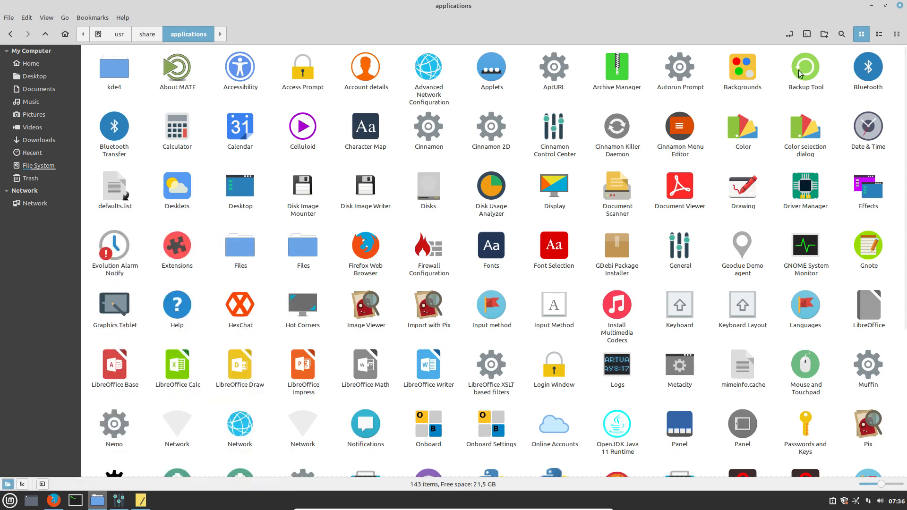
left_click(900, 5)
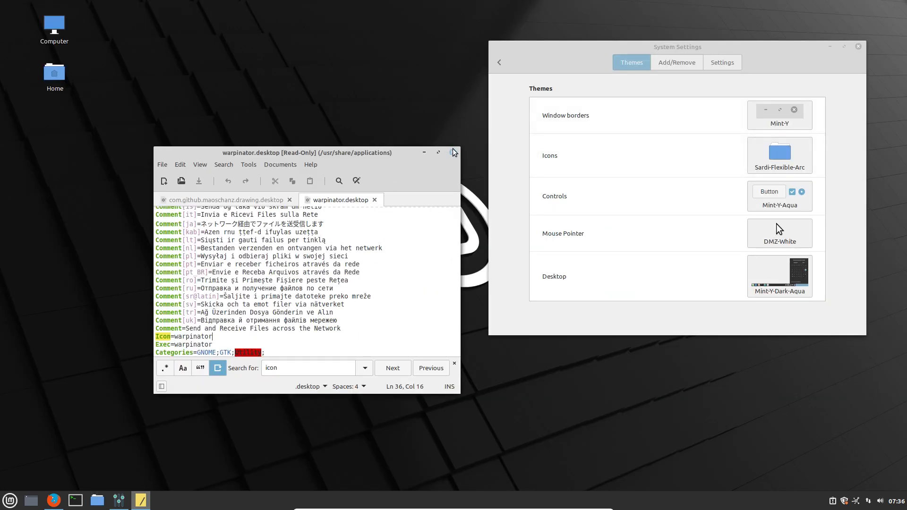
Close Xed and System Settings, then bring up the desktop's Desktop Settings.
left_click(452, 152)
left_click(858, 46)
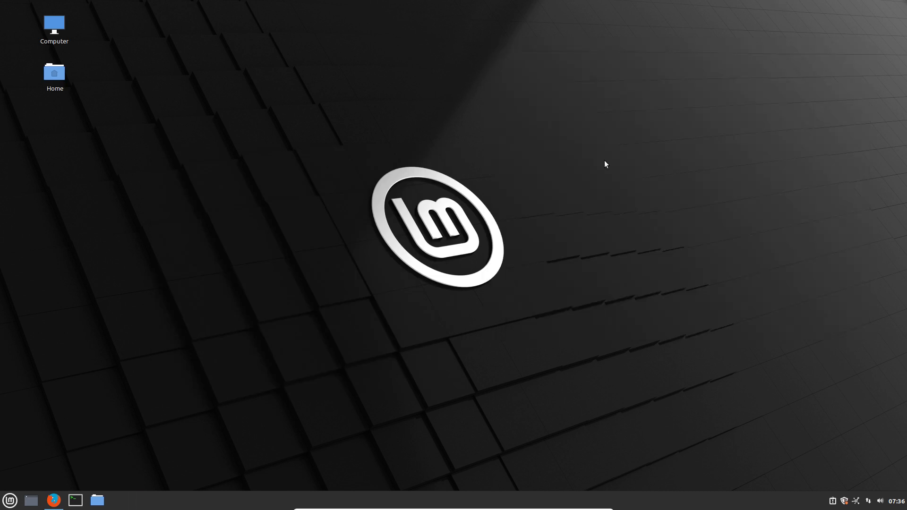
right_click(467, 186)
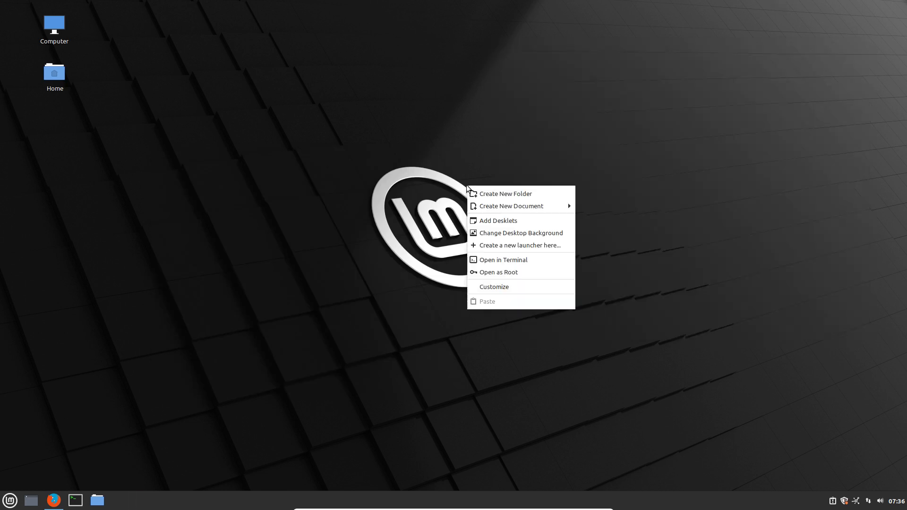
left_click(520, 290)
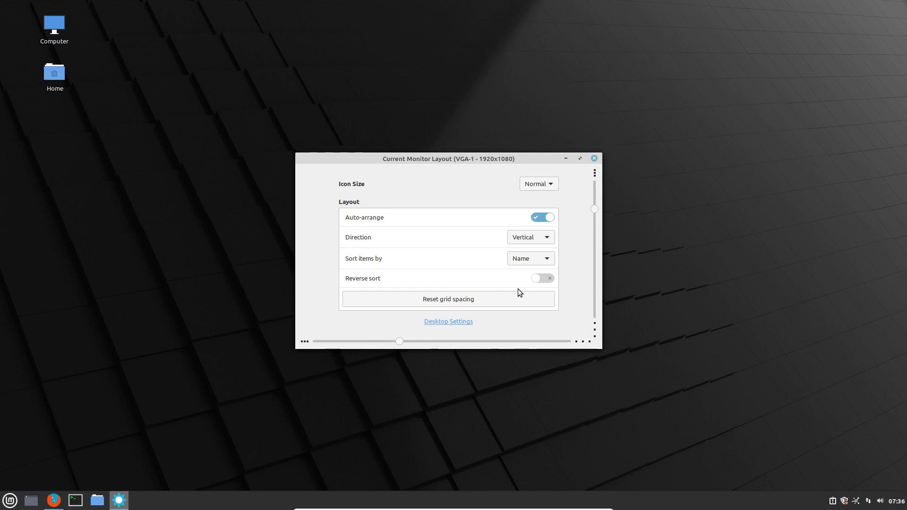
left_click(441, 322)
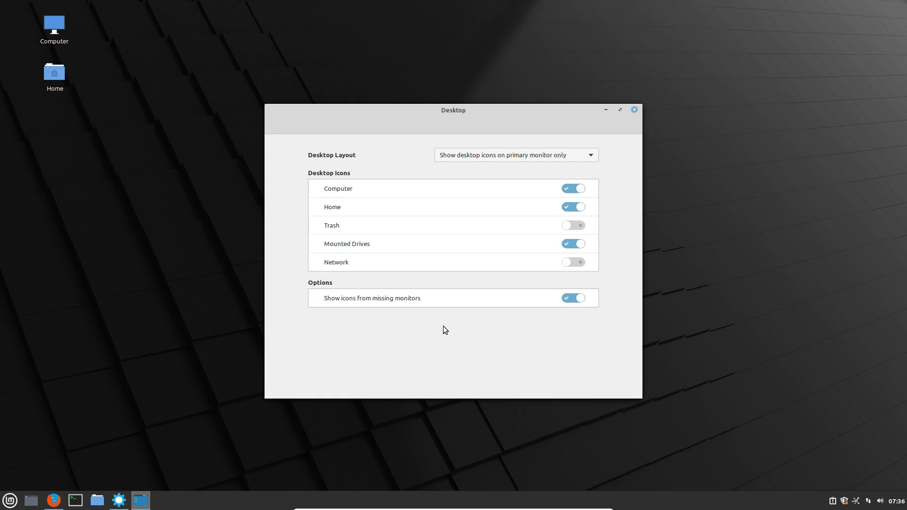
Switch Desktop Layout to No desktop icons, then back to primary monitor only, and close.
left_click(585, 155)
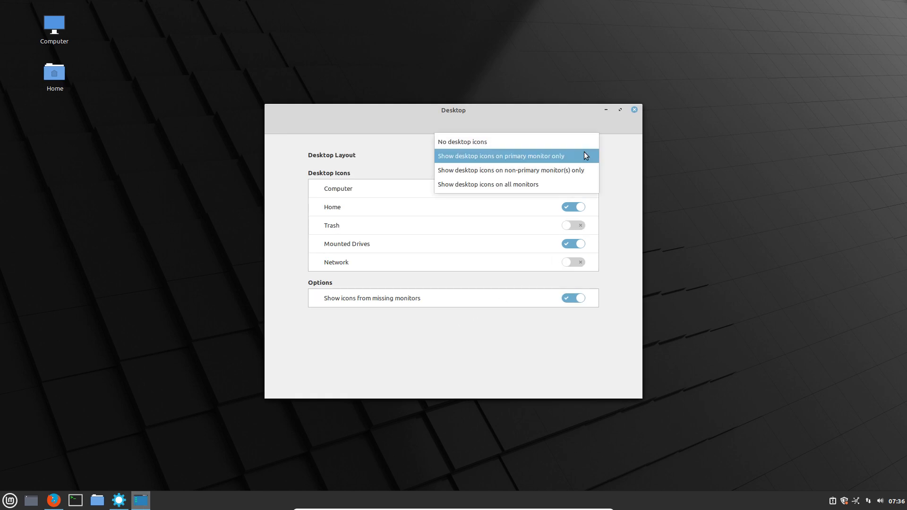
left_click(578, 139)
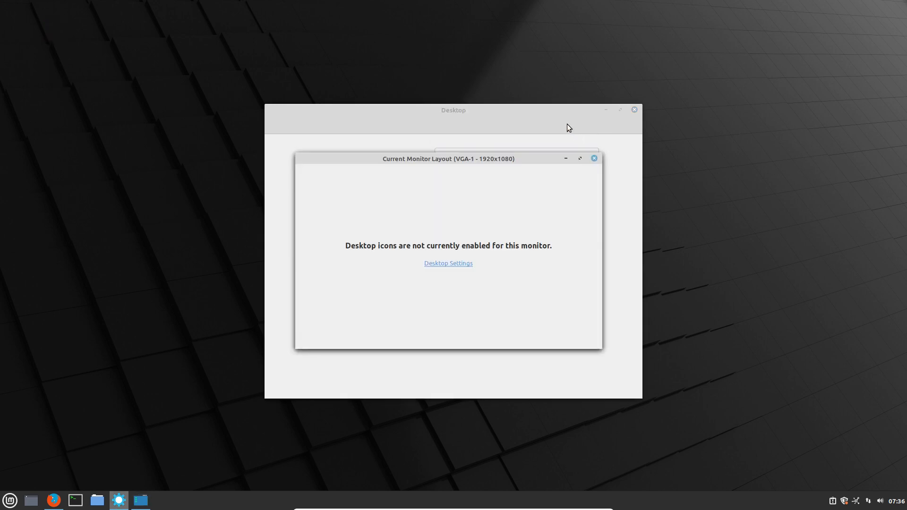
left_click(594, 158)
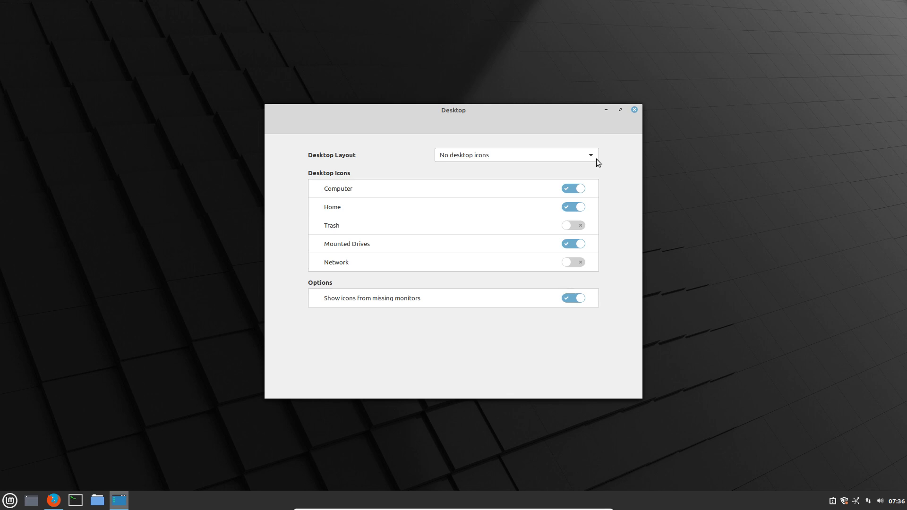
mouse_move(560, 110)
left_mouse_down()
mouse_move(547, 362)
mouse_move(567, 92)
mouse_move(564, 103)
left_mouse_up()
left_click(535, 138)
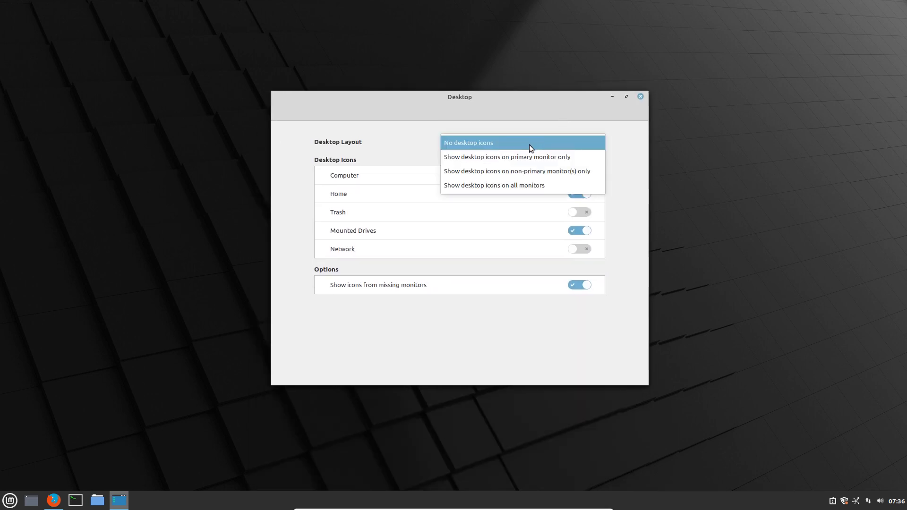
left_click(506, 161)
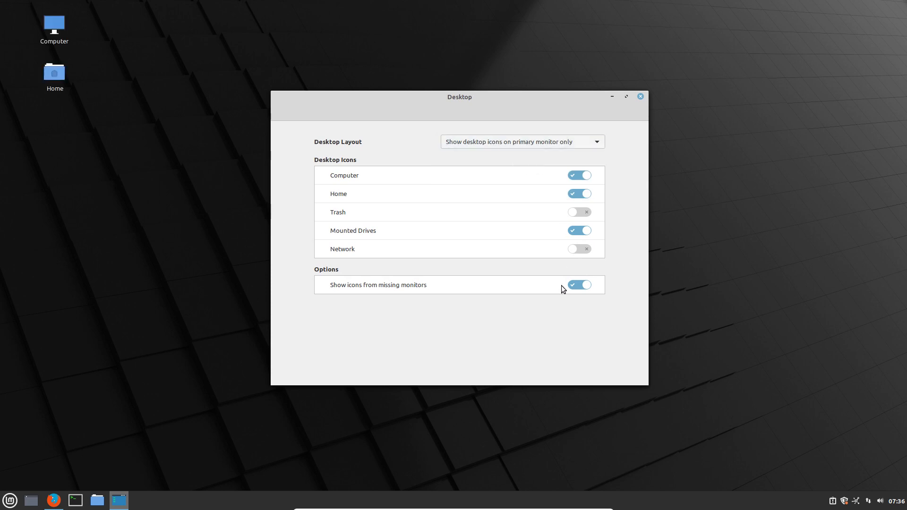
left_click(641, 97)
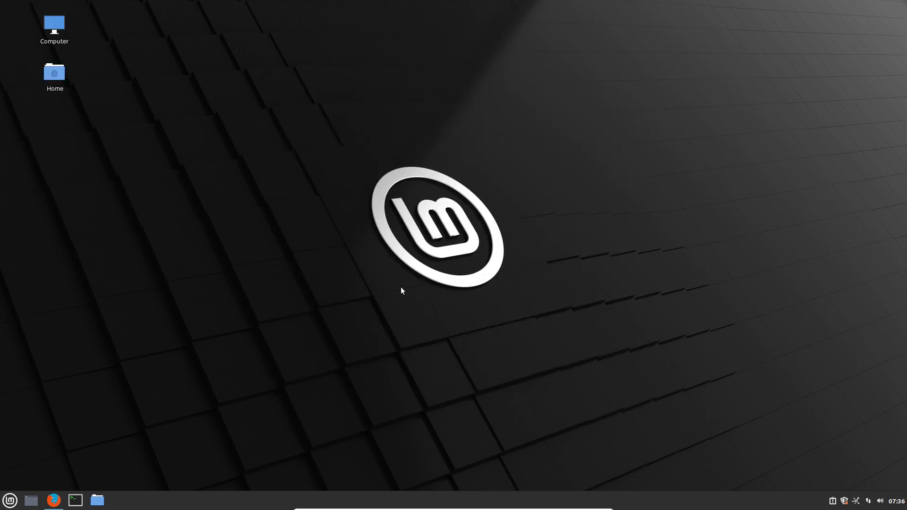
left_click(10, 500)
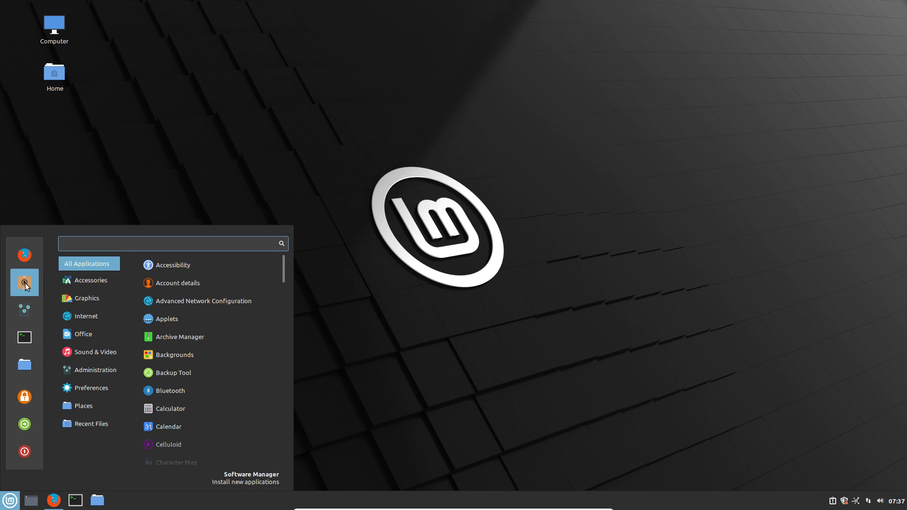
mouse_move(79, 283)
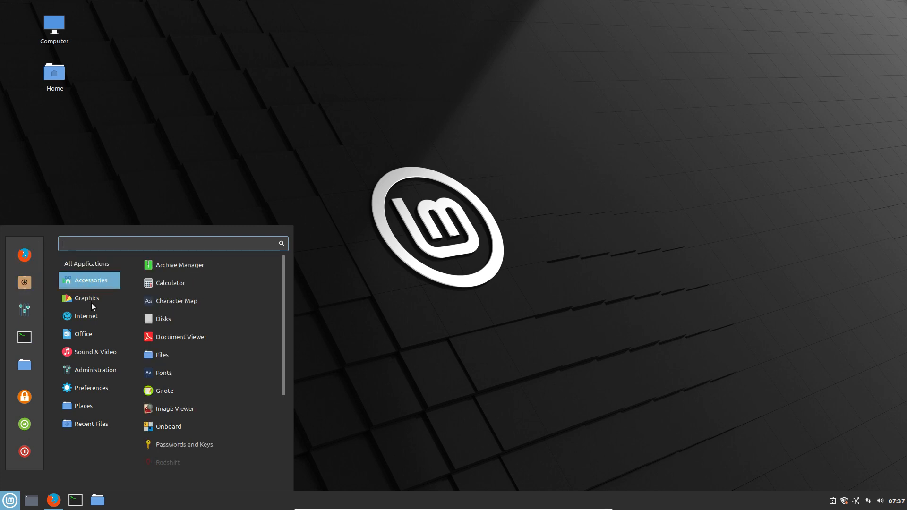
mouse_move(90, 317)
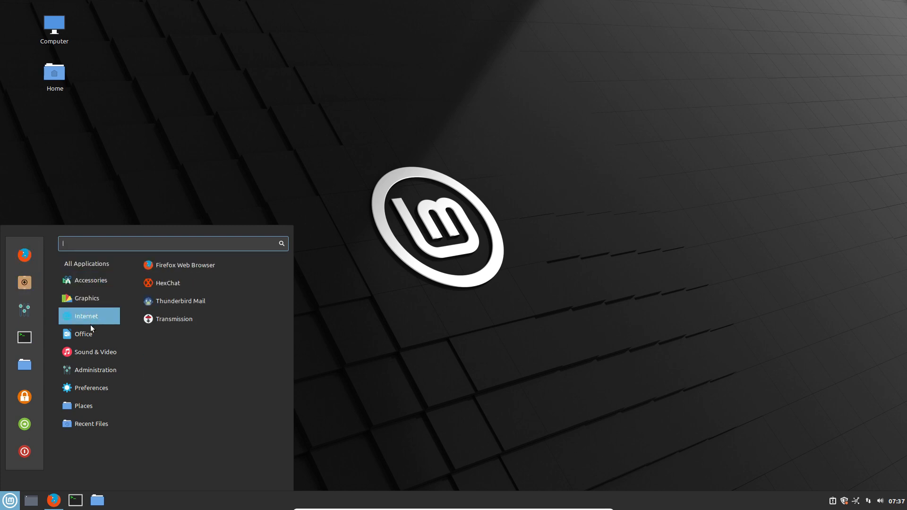
mouse_move(88, 366)
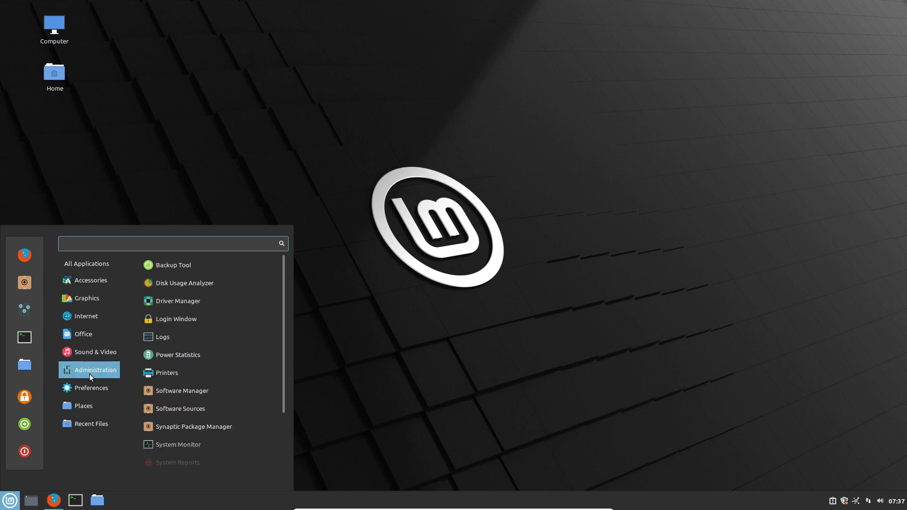
mouse_move(93, 403)
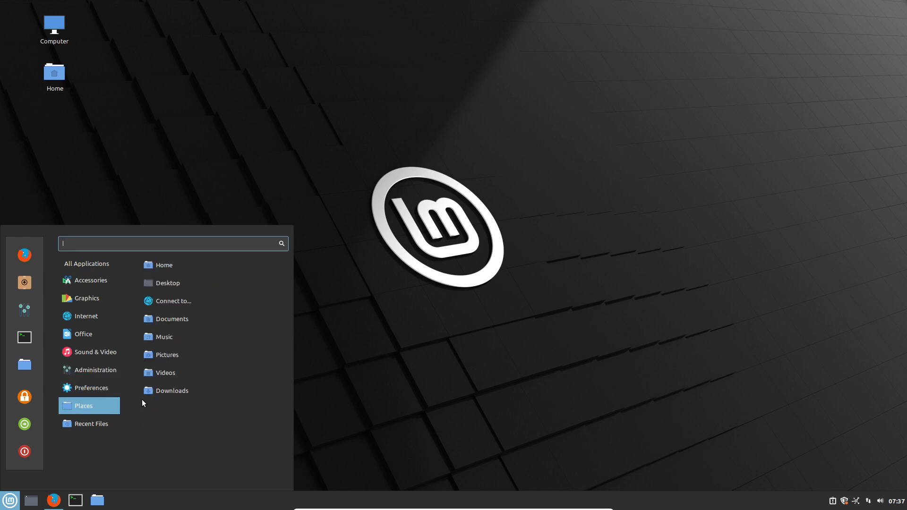
mouse_move(115, 424)
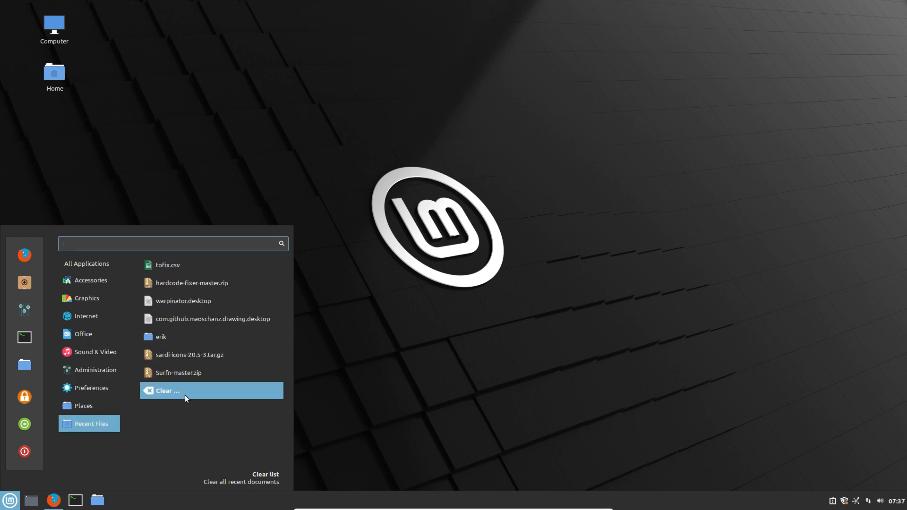
left_click(442, 318)
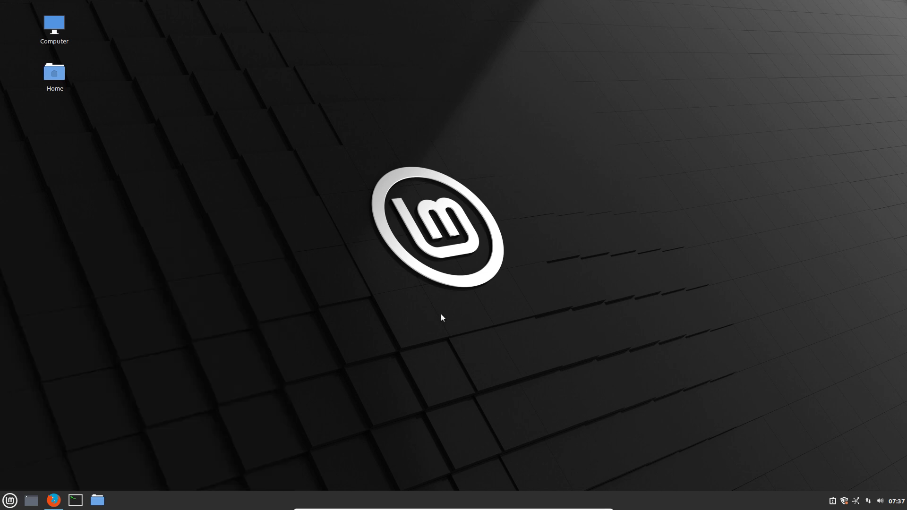